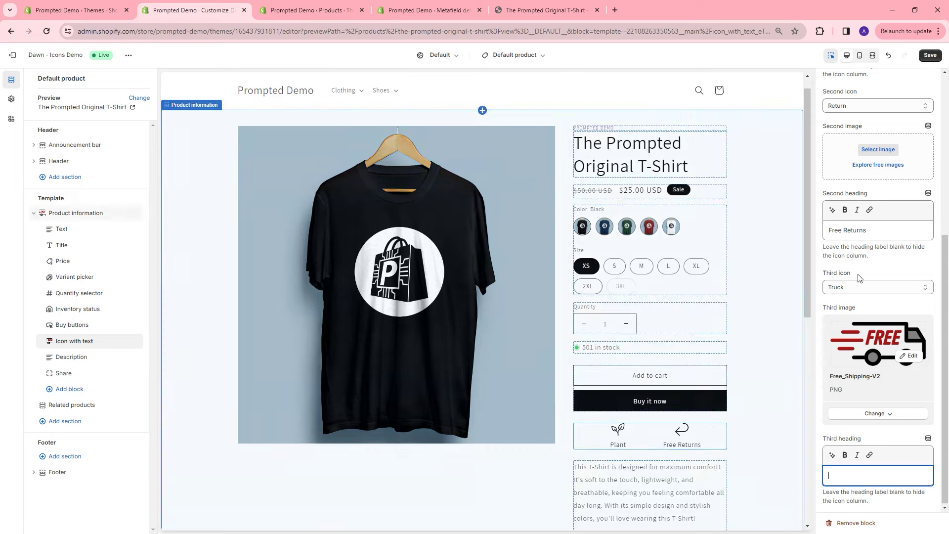
Change the icon block's first heading to "Material" and its second heading to "Easy Returns"
{"action": "key", "text": "shift+Tab"}
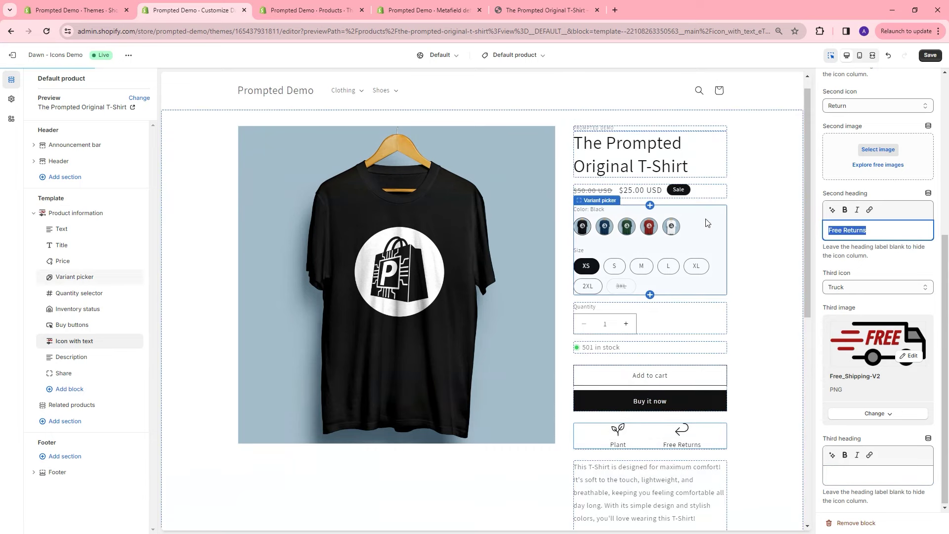
{"action": "key", "text": "BackSpace"}
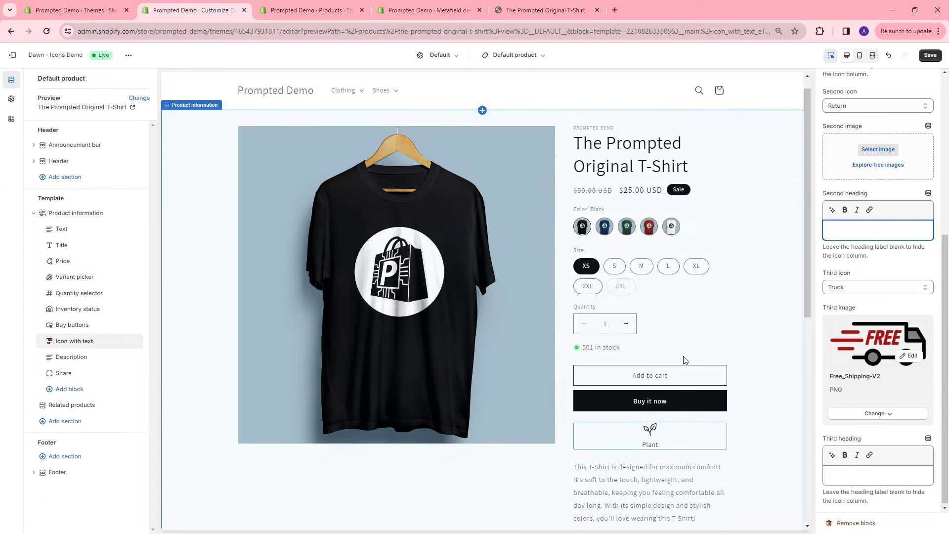
{"action": "scroll", "coordinate": [858, 182], "scroll_direction": "up", "scroll_amount": 1}
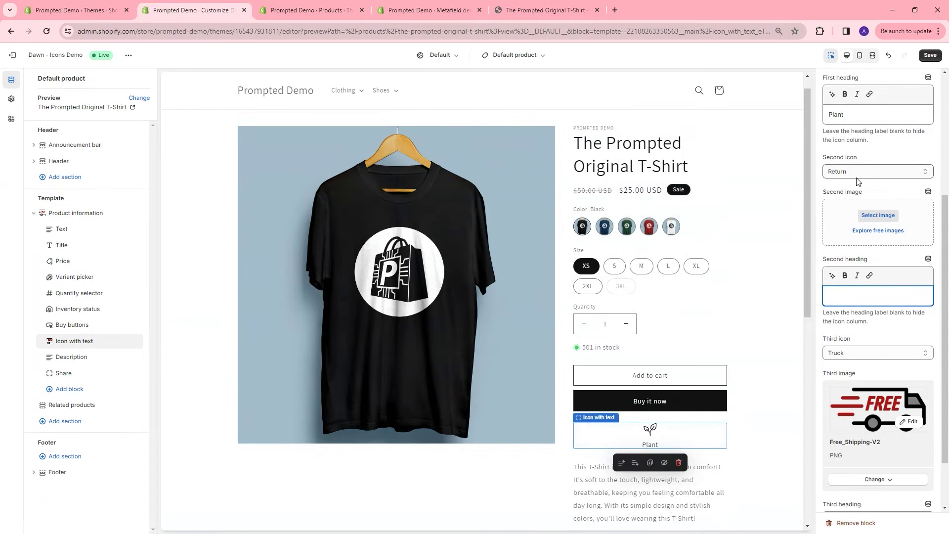
{"action": "left_click", "coordinate": [859, 113]}
{"action": "left_click", "coordinate": [874, 295]}
{"action": "type", "text": "Easy Returns"}
Remove the third image from the icon block and set the third heading to "Free Shipping"
{"action": "scroll", "coordinate": [874, 346], "scroll_direction": "down", "scroll_amount": 2}
{"action": "left_click", "coordinate": [875, 414]}
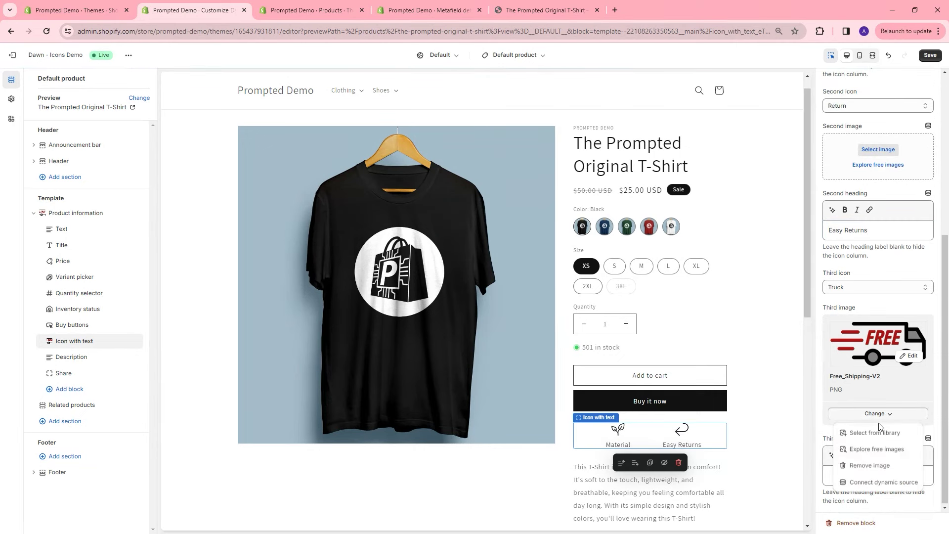
{"action": "left_click", "coordinate": [864, 466]}
{"action": "left_click", "coordinate": [848, 475]}
{"action": "type", "text": "Free Shipping"}
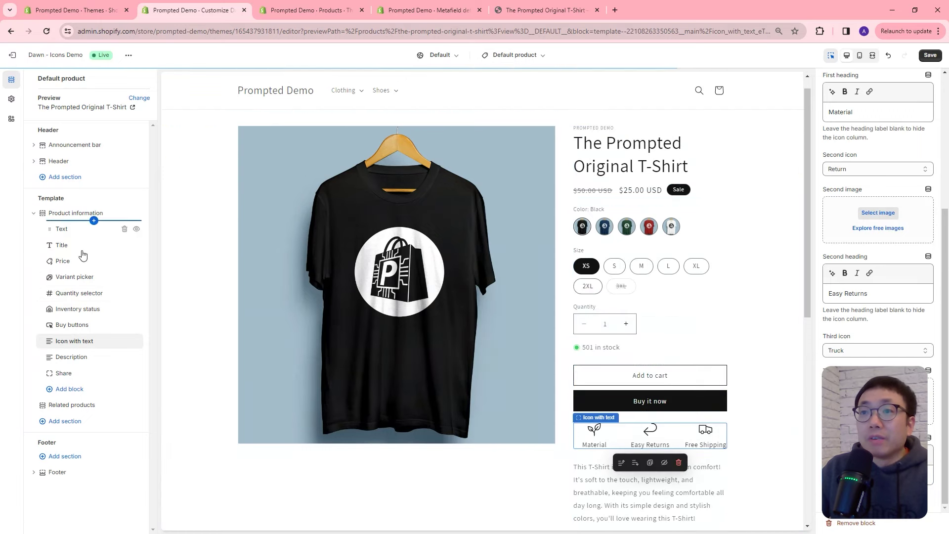
Preview the product template with the Gazelle Shoe, and return the preview to The Prompted Original T-Shirt
{"action": "left_click", "coordinate": [140, 97]}
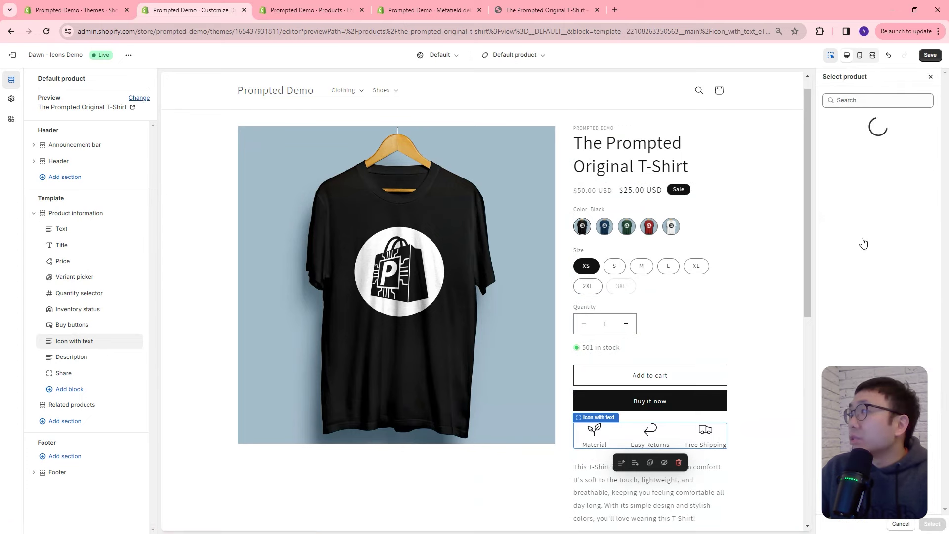
{"action": "left_click", "coordinate": [877, 174]}
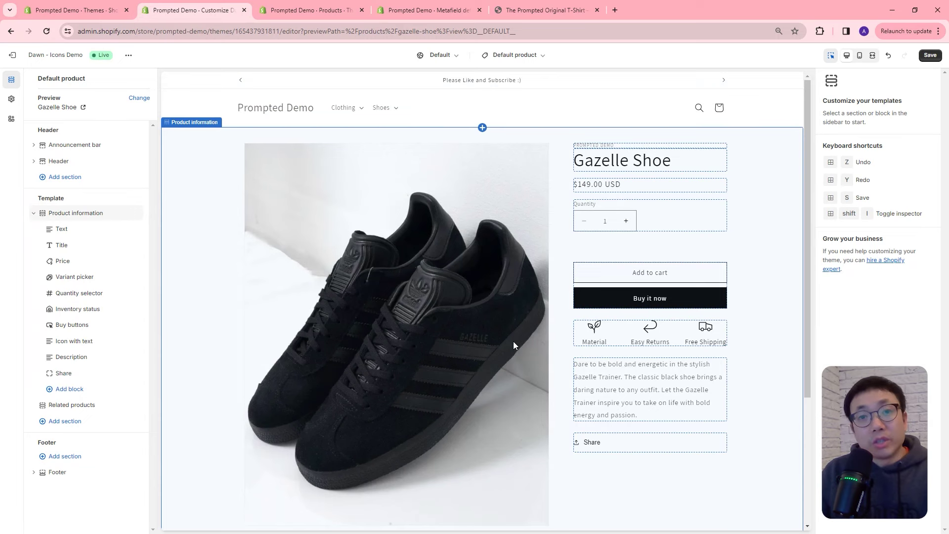
{"action": "left_click", "coordinate": [139, 97]}
{"action": "left_click", "coordinate": [857, 101]}
{"action": "type", "text": "t-shirt"}
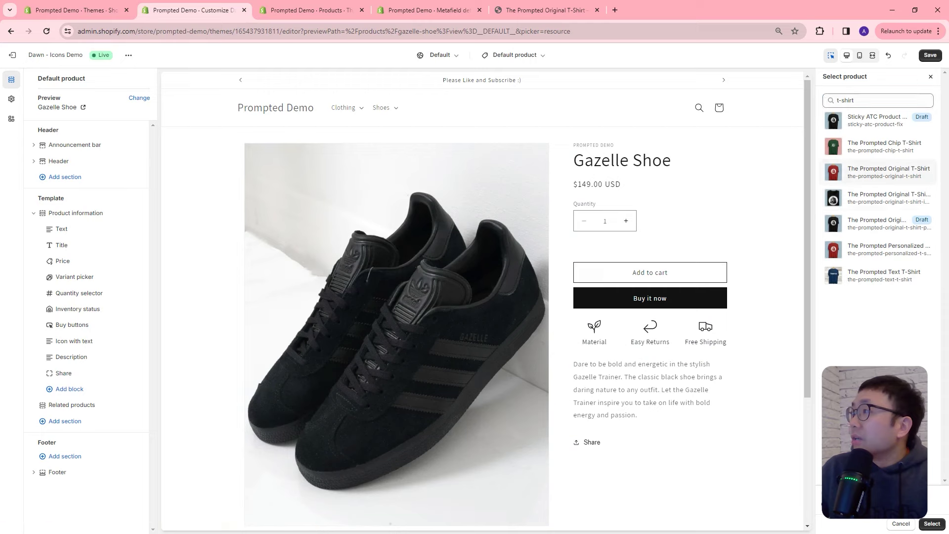
{"action": "left_click", "coordinate": [886, 172]}
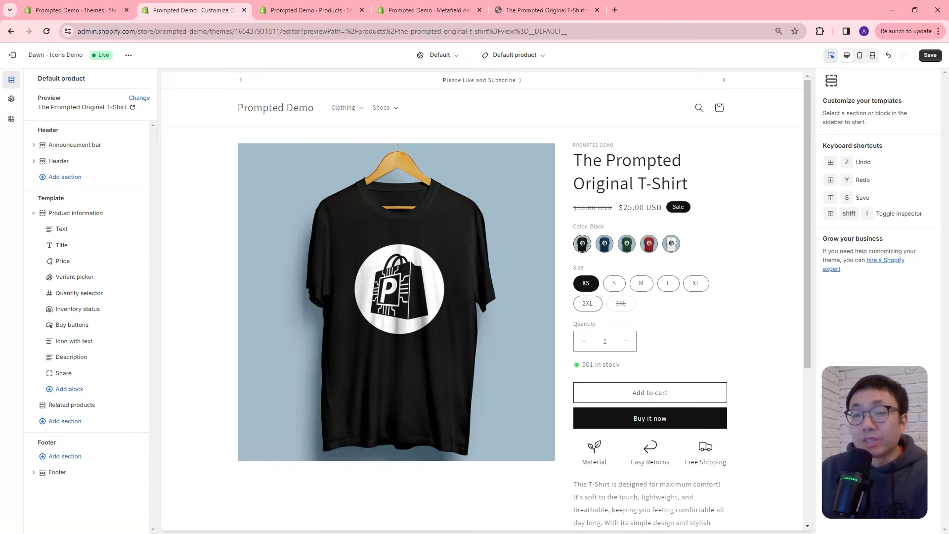
In the store's custom data settings, start a new metaobject definition named "Icon With Text" and check its type
{"action": "left_click", "coordinate": [432, 13]}
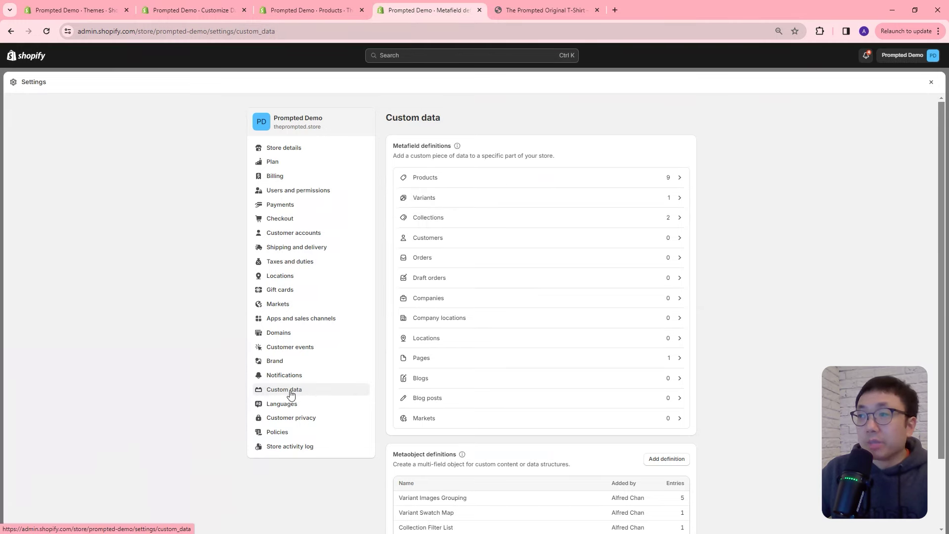
{"action": "scroll", "coordinate": [685, 403], "scroll_direction": "down", "scroll_amount": 2}
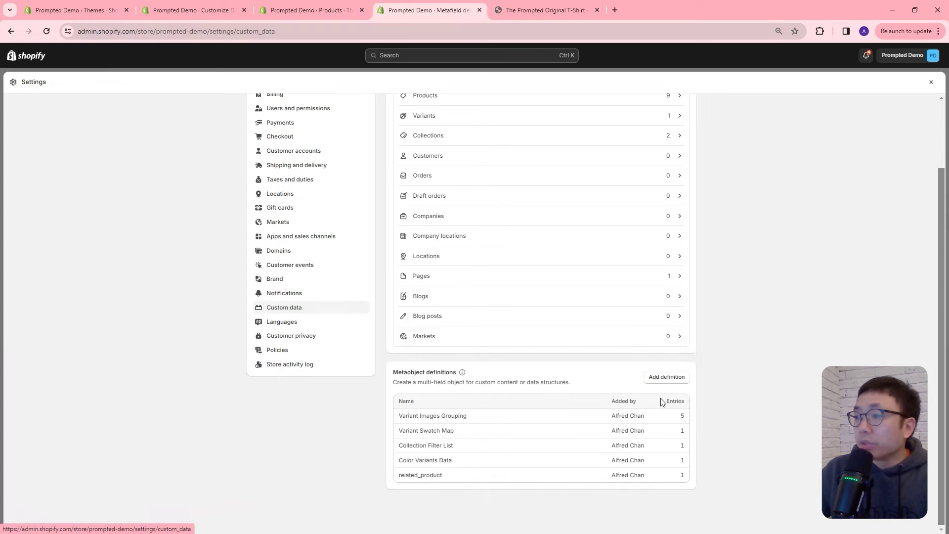
{"action": "left_click", "coordinate": [661, 378]}
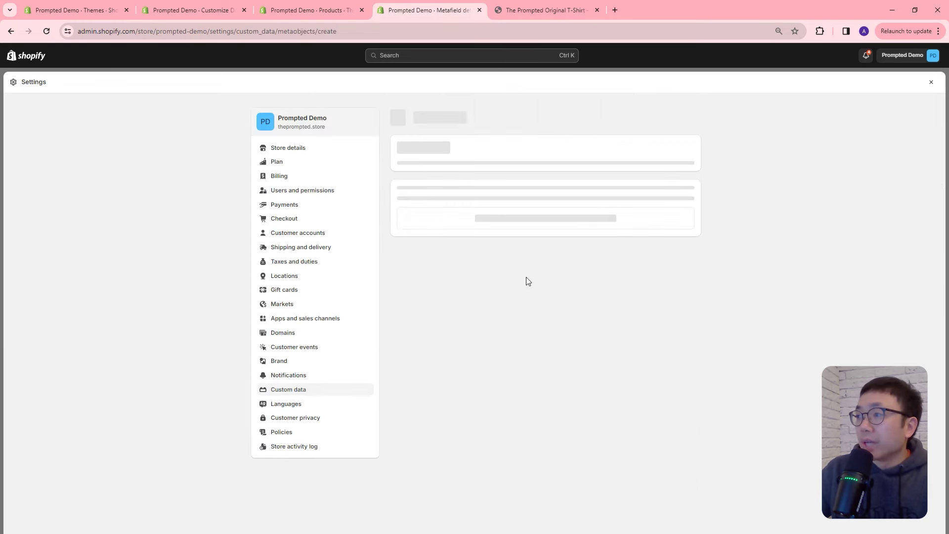
{"action": "left_click", "coordinate": [470, 165]}
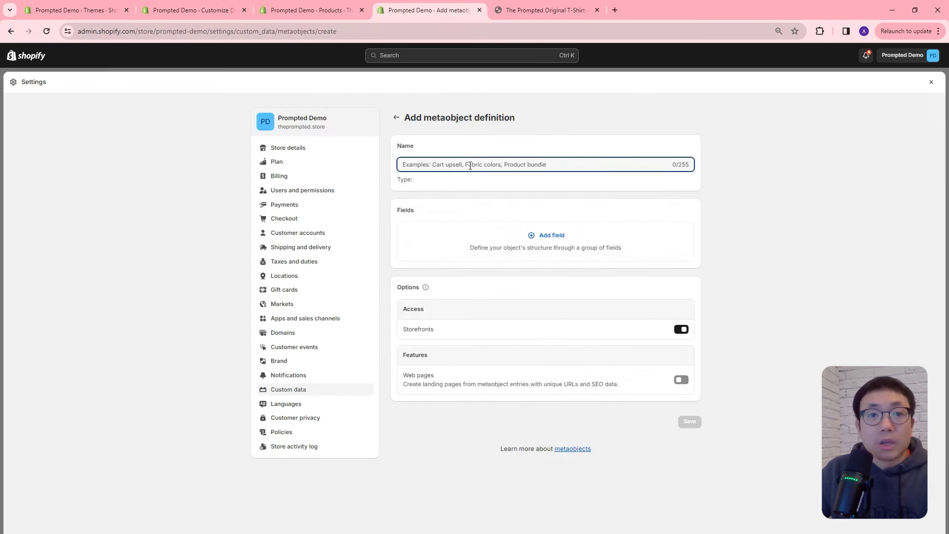
{"action": "type", "text": "Icon "}
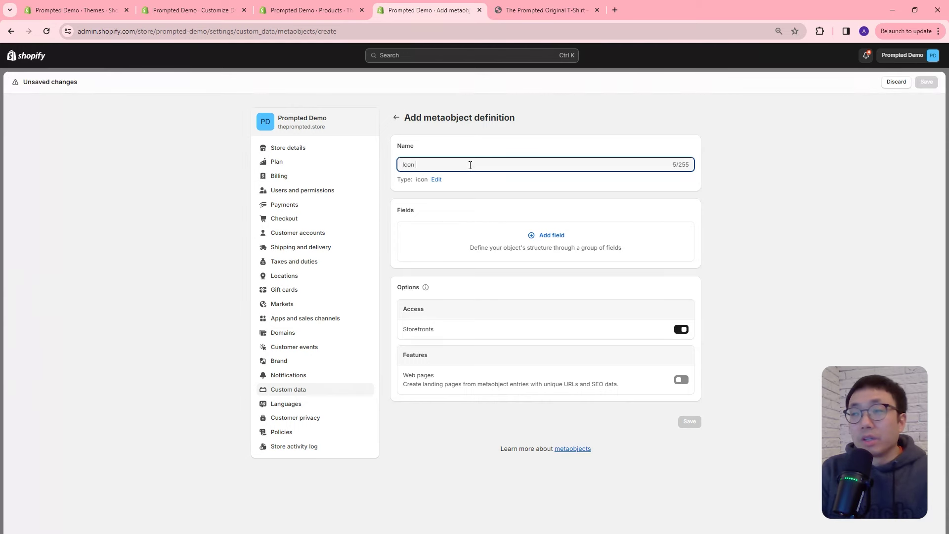
{"action": "type", "text": "With Text"}
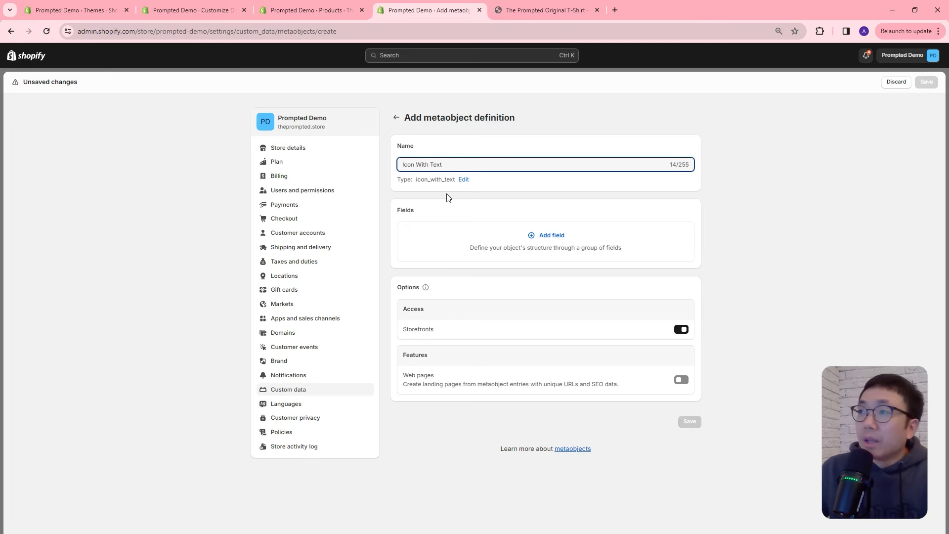
{"action": "double_click", "coordinate": [428, 180]}
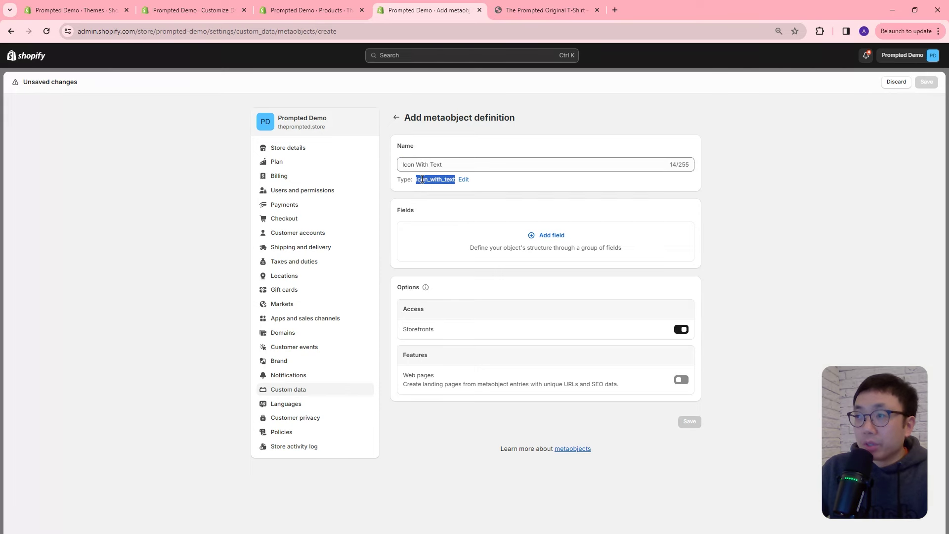
{"action": "left_click", "coordinate": [456, 164]}
{"action": "double_click", "coordinate": [442, 179]}
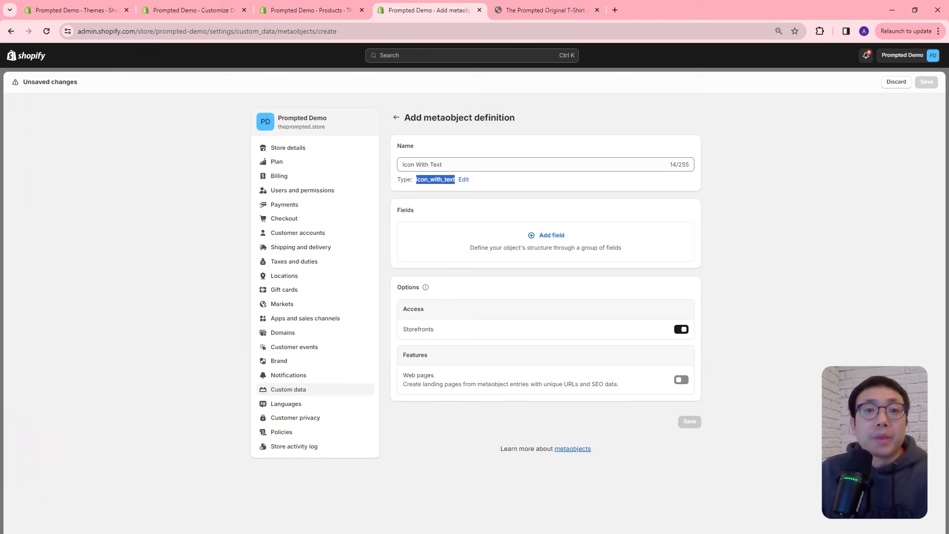
Create a single line text field named "Name" in the metaobject definition
{"action": "left_click", "coordinate": [555, 235]}
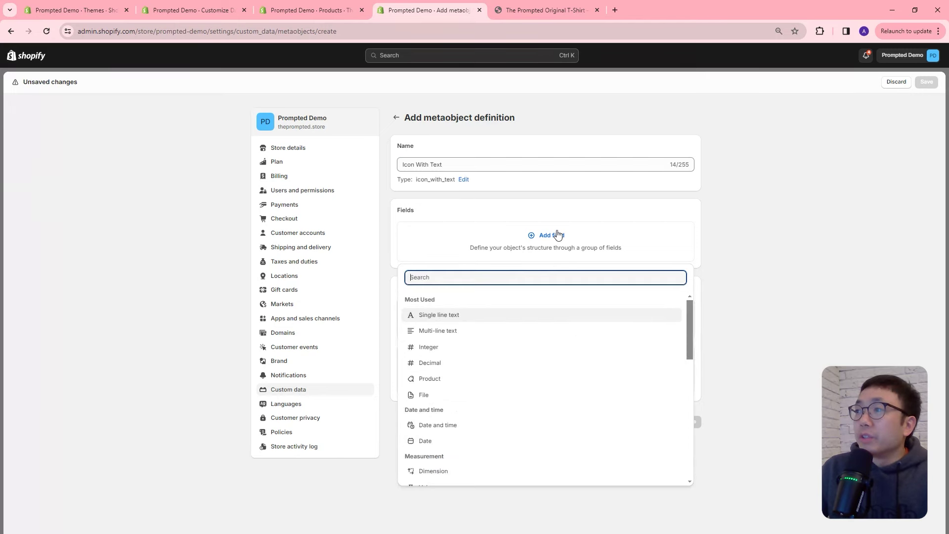
{"action": "left_click", "coordinate": [444, 318]}
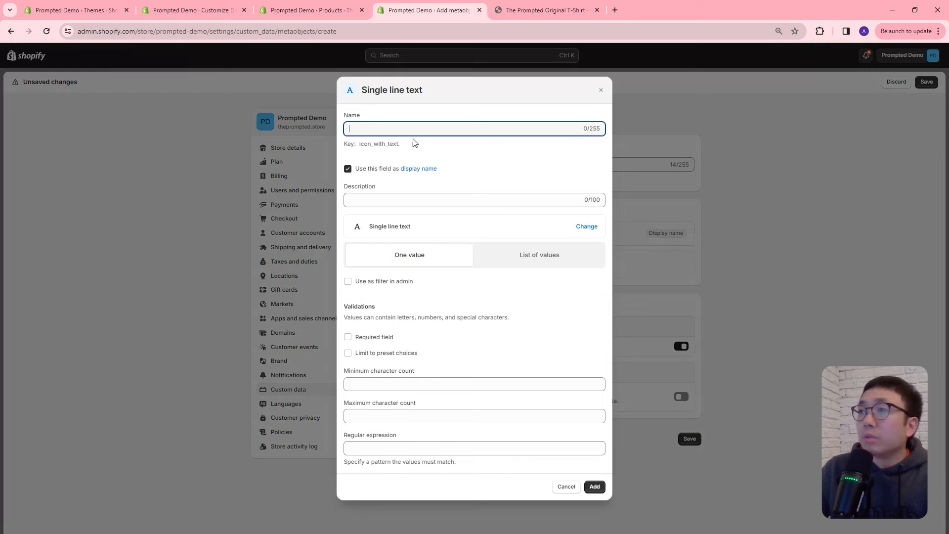
{"action": "type", "text": "Name"}
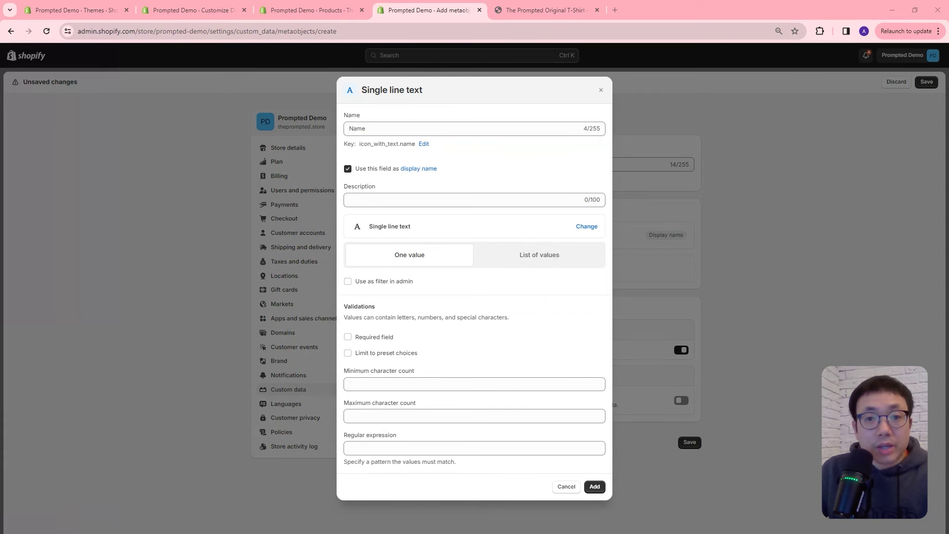
Validate the Name field with the regular expression ^[a-zA-Z0-9_-]+$ and add the field to the definition
{"action": "left_click", "coordinate": [435, 449]}
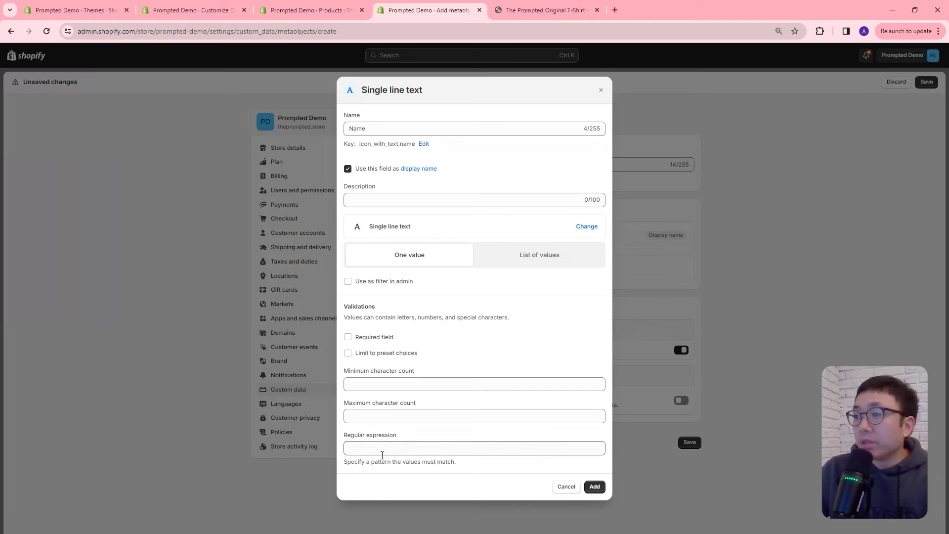
{"action": "type", "text": "^[a-zA-Z0-9_-]+$"}
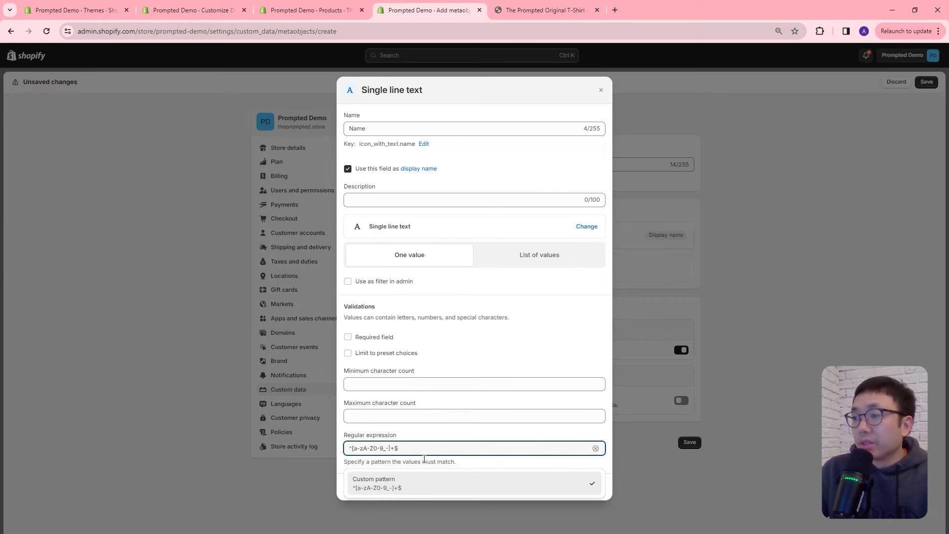
{"action": "left_click", "coordinate": [426, 485]}
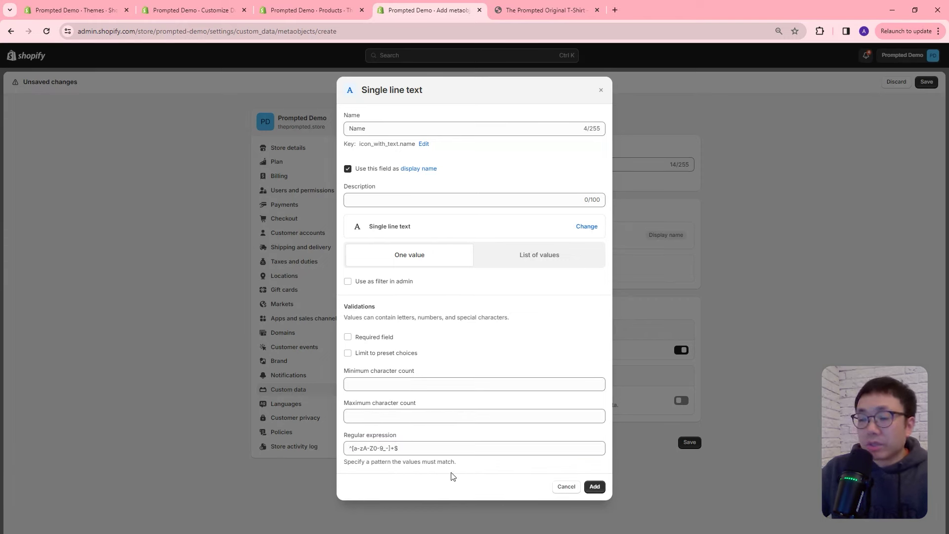
{"action": "left_click", "coordinate": [394, 129]}
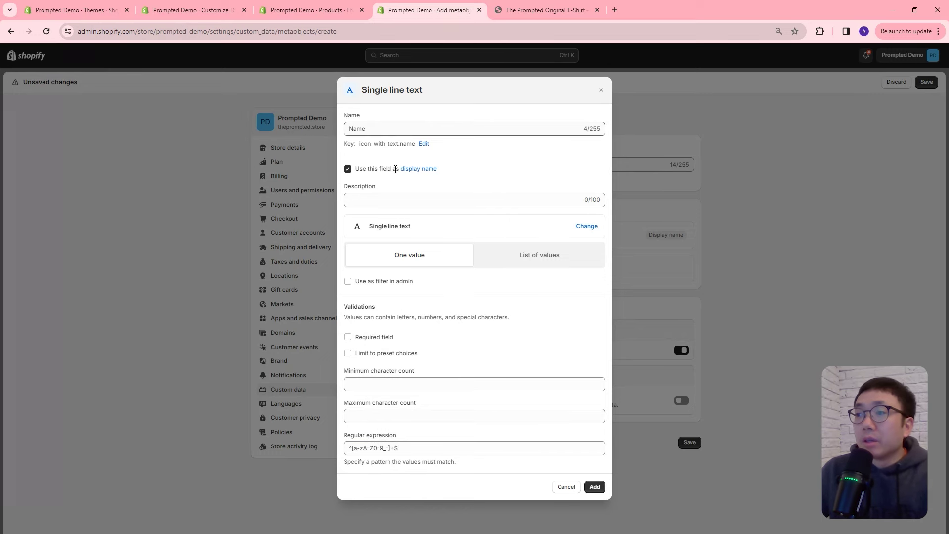
{"action": "left_click", "coordinate": [388, 448]}
{"action": "type", "text": "-"}
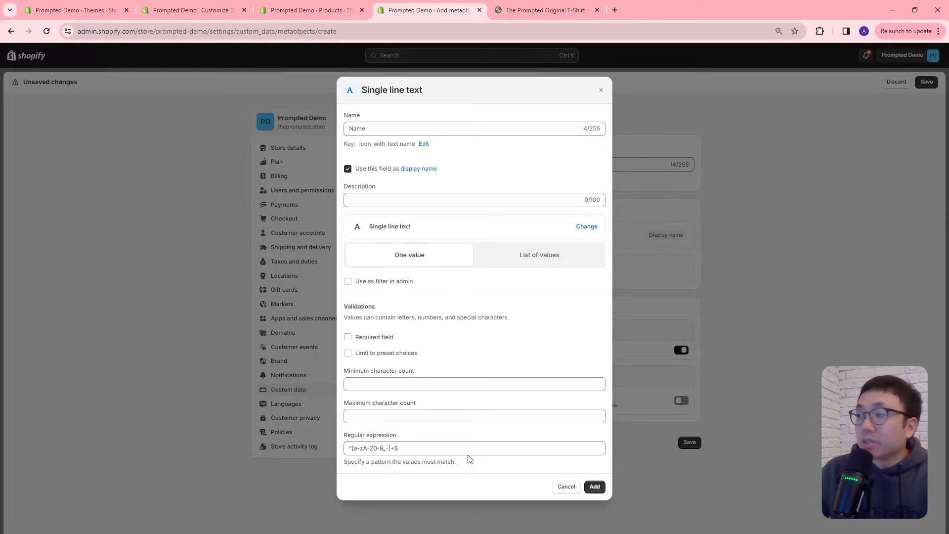
{"action": "left_click", "coordinate": [595, 487]}
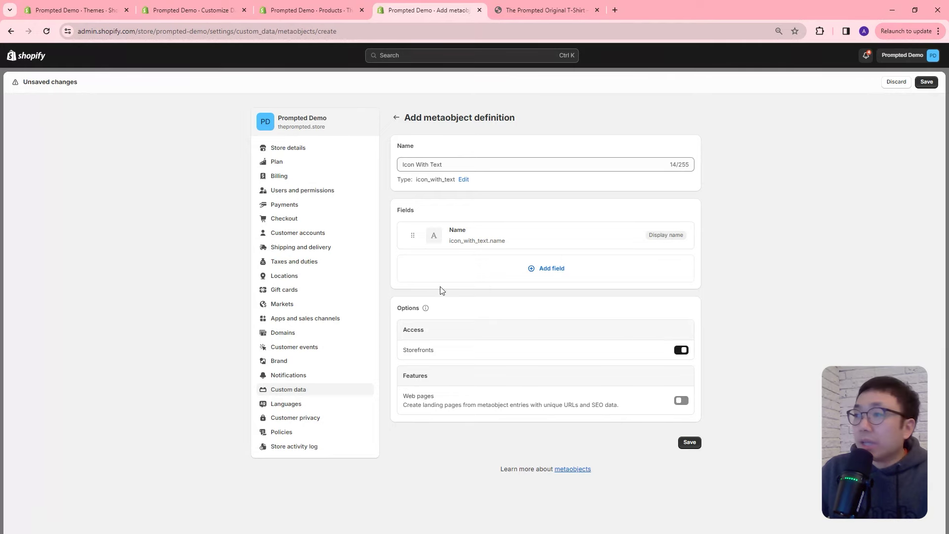
Add a file field named "Icons" that holds a list of files and accepts images but not videos
{"action": "left_click", "coordinate": [573, 271]}
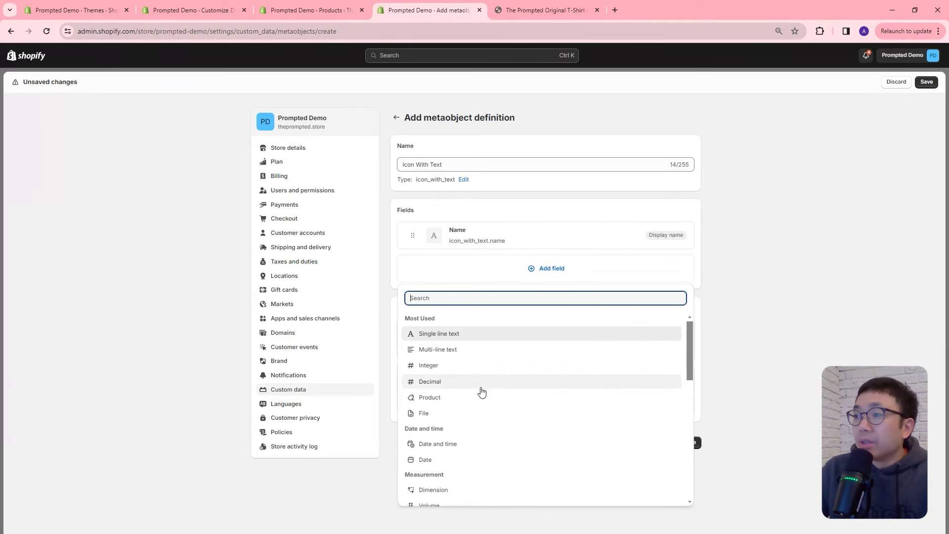
{"action": "scroll", "coordinate": [483, 392], "scroll_direction": "down", "scroll_amount": 2}
{"action": "left_click", "coordinate": [485, 358]}
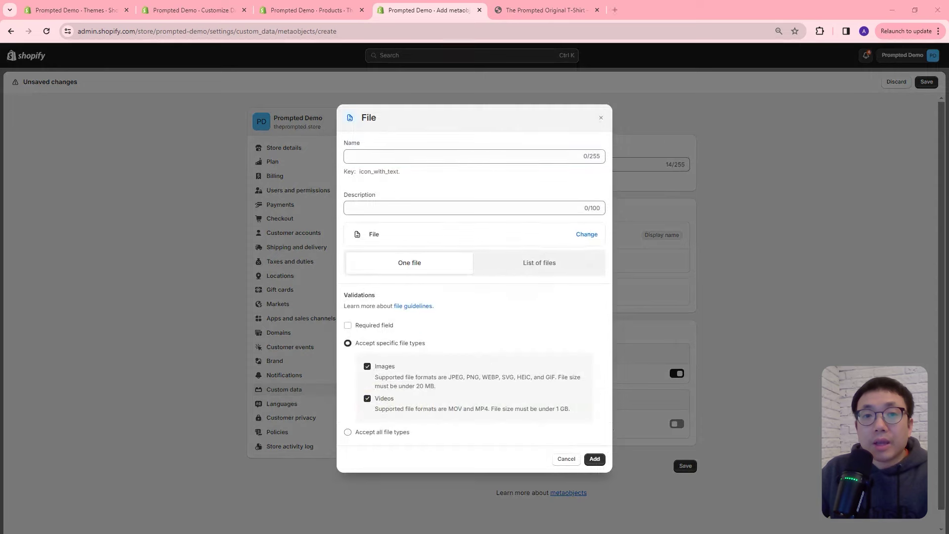
{"action": "left_click", "coordinate": [555, 263]}
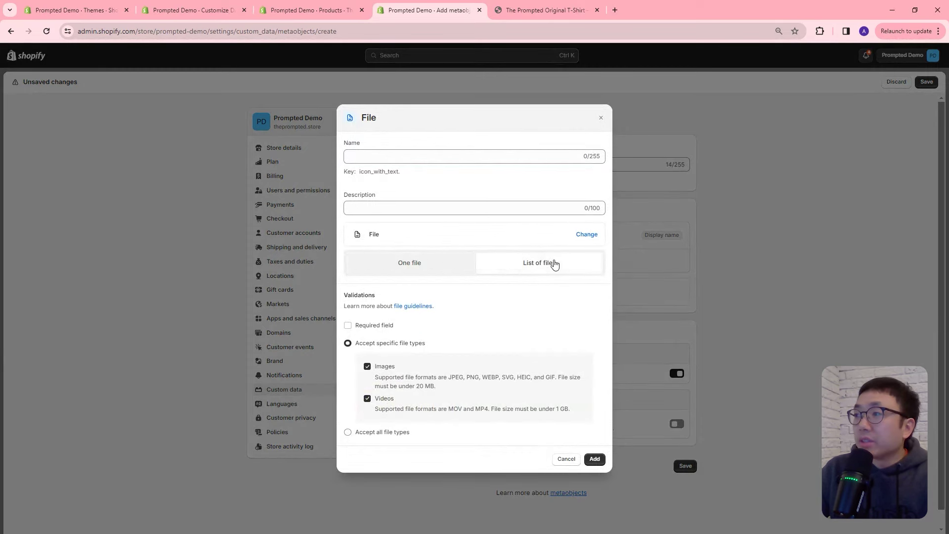
{"action": "left_click", "coordinate": [430, 154]}
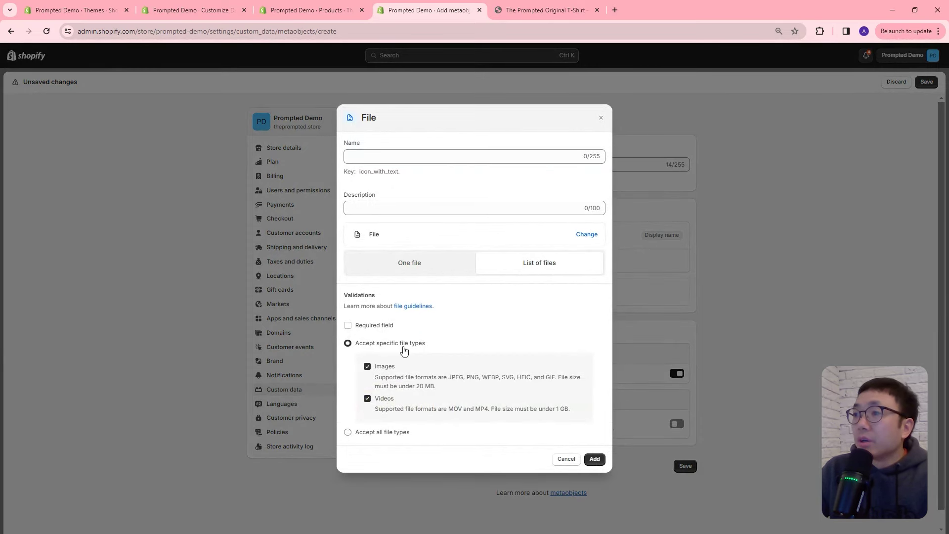
{"action": "left_click", "coordinate": [384, 399]}
{"action": "left_click", "coordinate": [411, 160]}
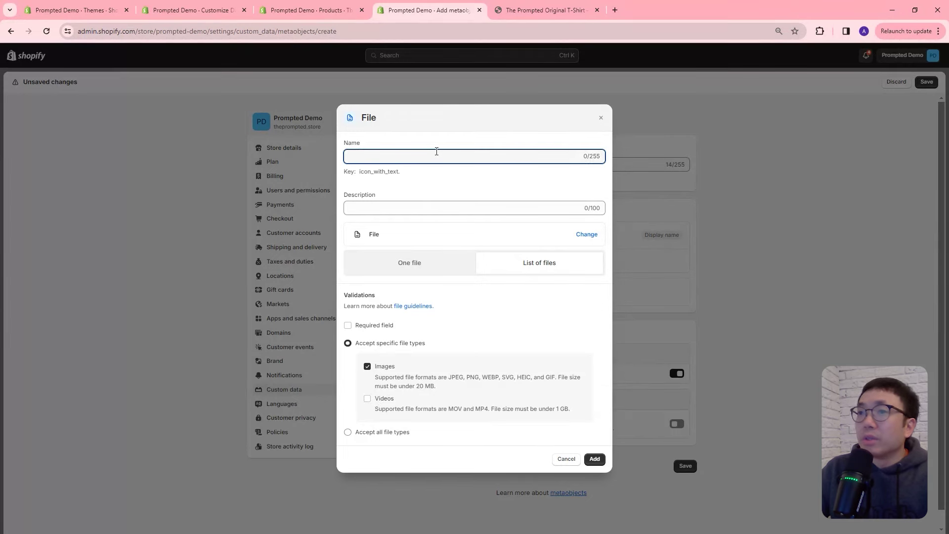
{"action": "type", "text": "I"}
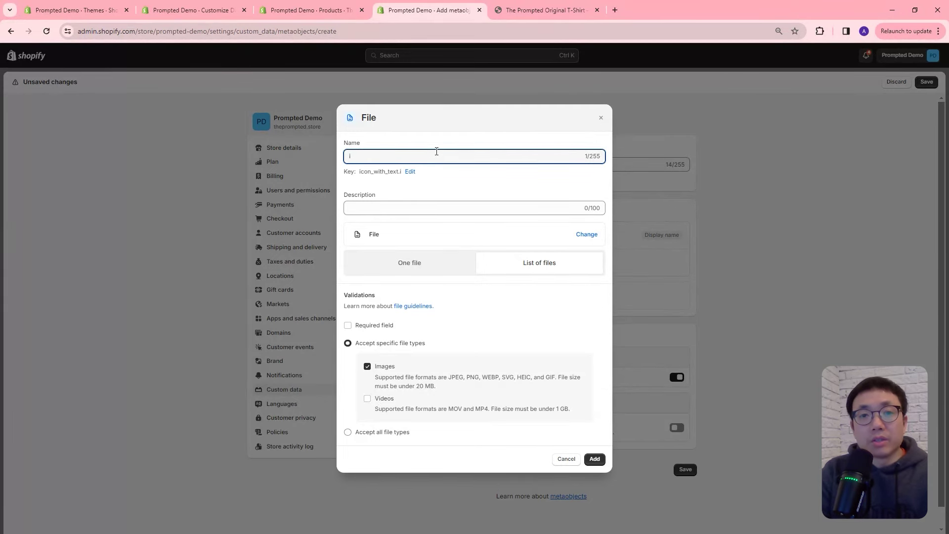
{"action": "type", "text": "cons"}
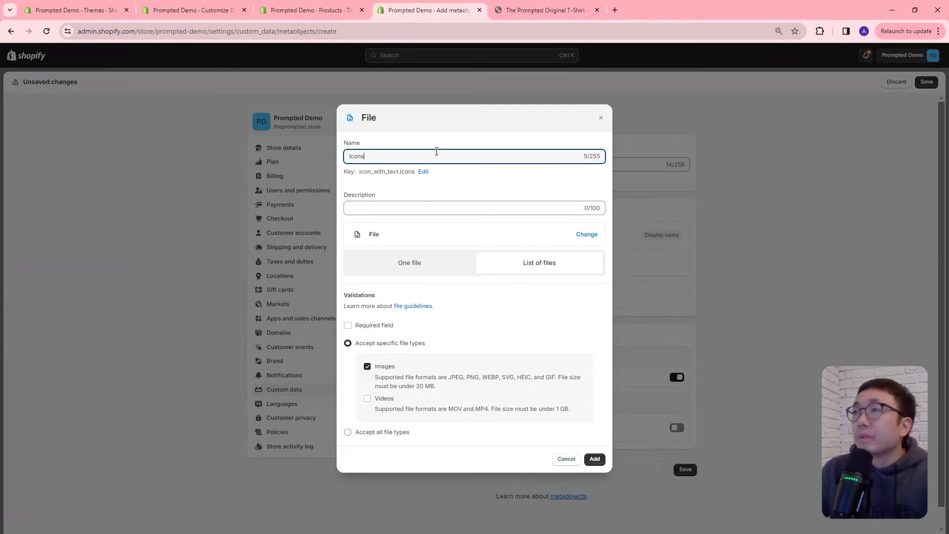
{"action": "left_click", "coordinate": [595, 459]}
Add a single line text field named "Text" that holds a list of values, and save the metaobject definition
{"action": "left_click", "coordinate": [524, 302]}
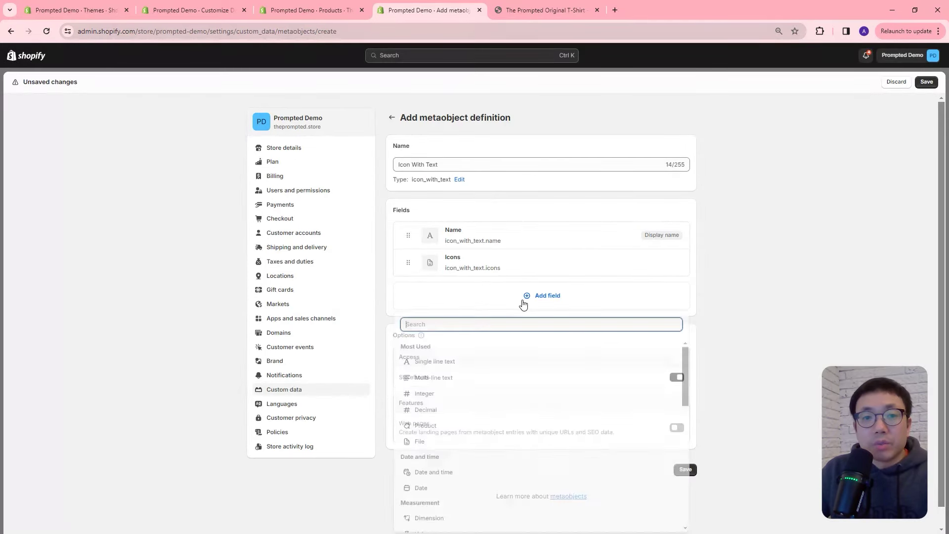
{"action": "left_click", "coordinate": [457, 365]}
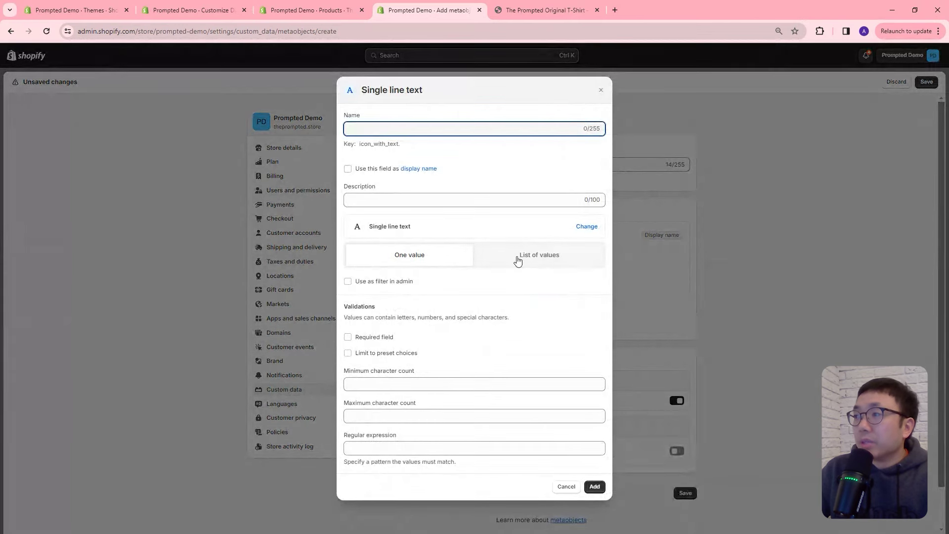
{"action": "left_click", "coordinate": [518, 261]}
{"action": "left_click", "coordinate": [380, 141]}
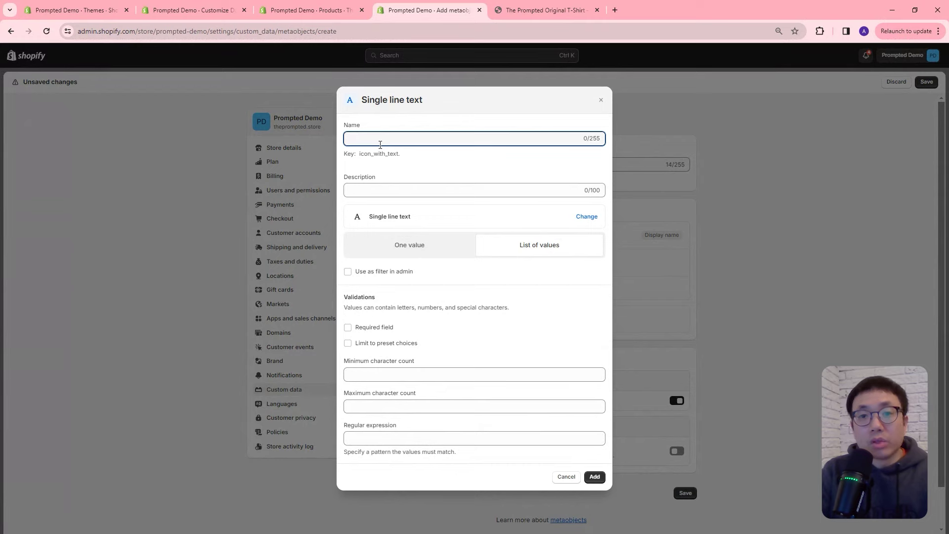
{"action": "type", "text": "Text"}
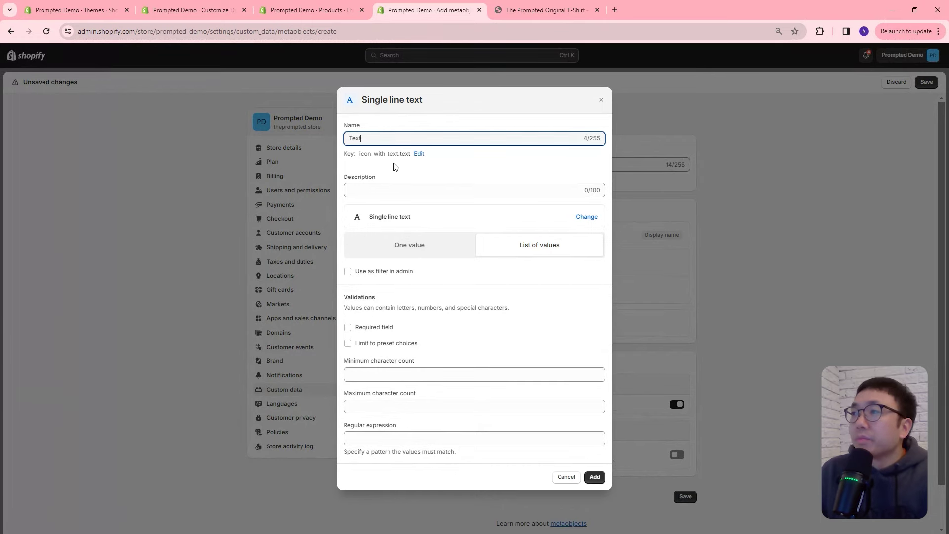
{"action": "left_click", "coordinate": [595, 477]}
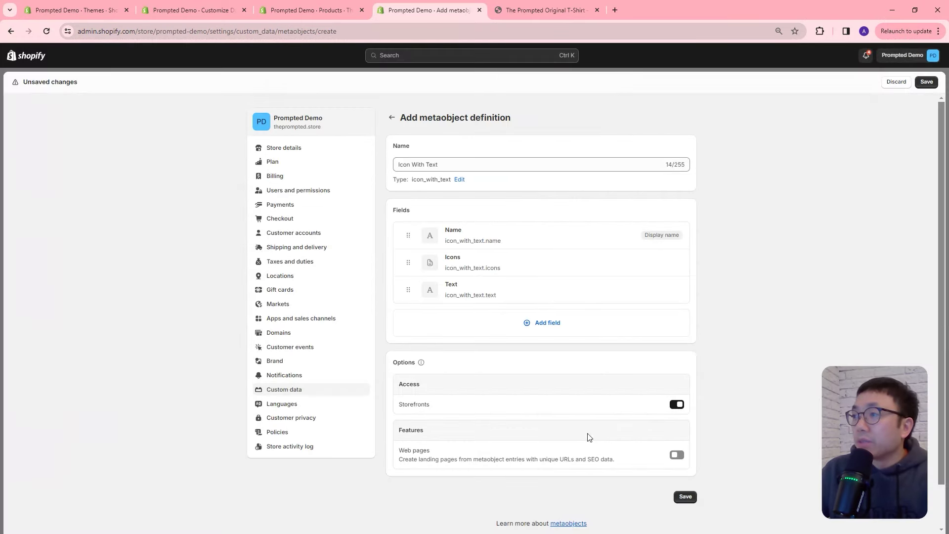
{"action": "left_click", "coordinate": [685, 497]}
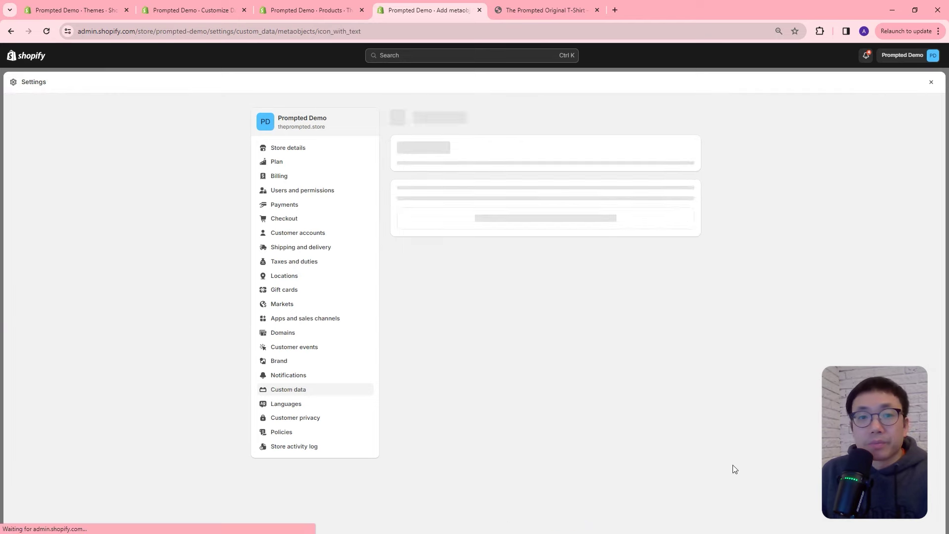
Start a new product metafield definition named "Icons" and check its namespace and key
{"action": "left_click", "coordinate": [393, 118]}
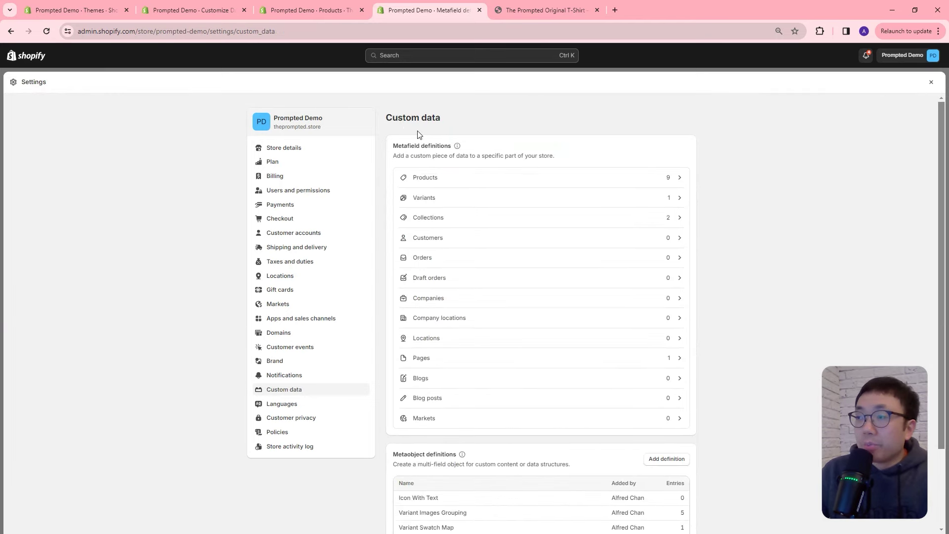
{"action": "left_click", "coordinate": [432, 184]}
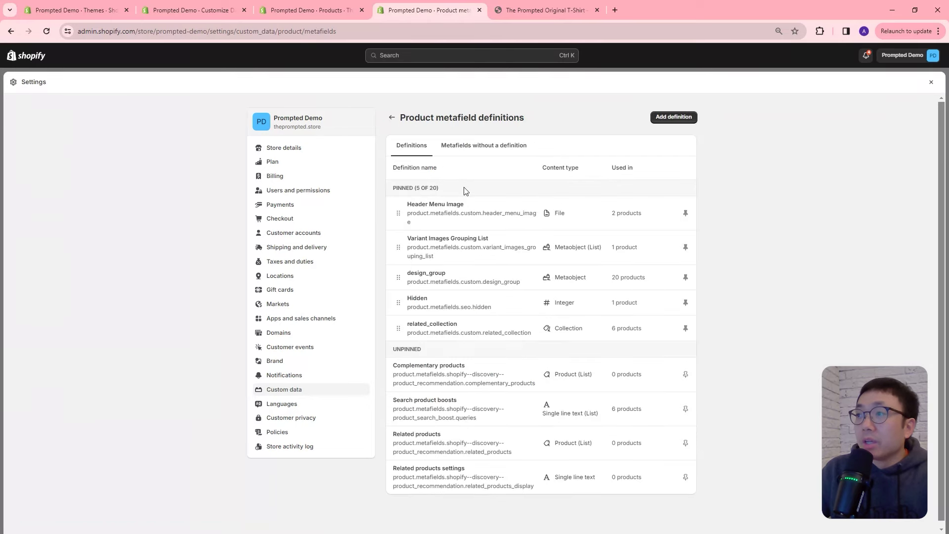
{"action": "left_click", "coordinate": [671, 120]}
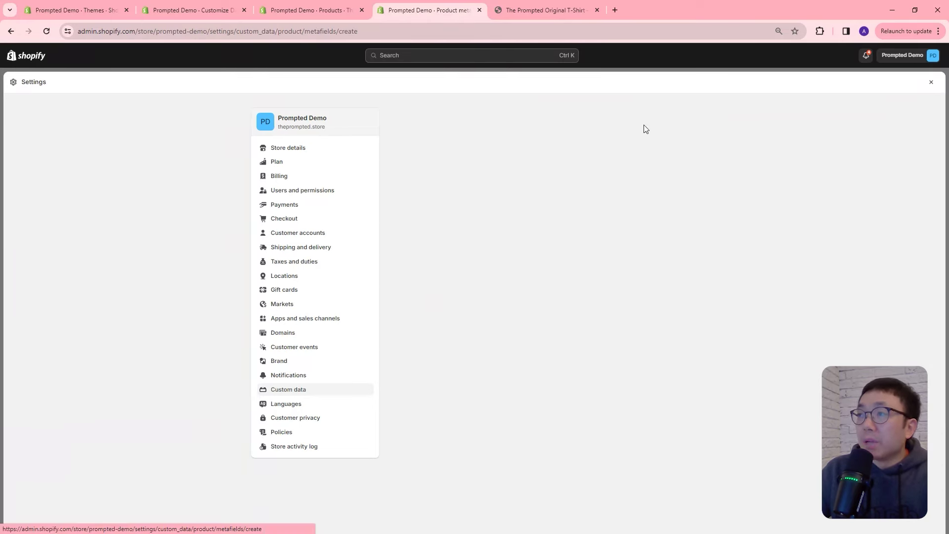
{"action": "left_click", "coordinate": [459, 156]}
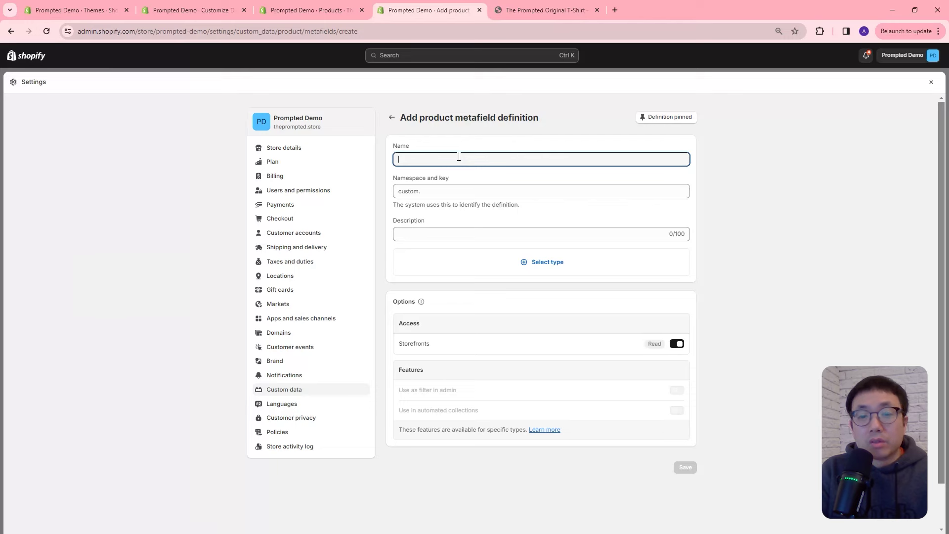
{"action": "type", "text": "Icons"}
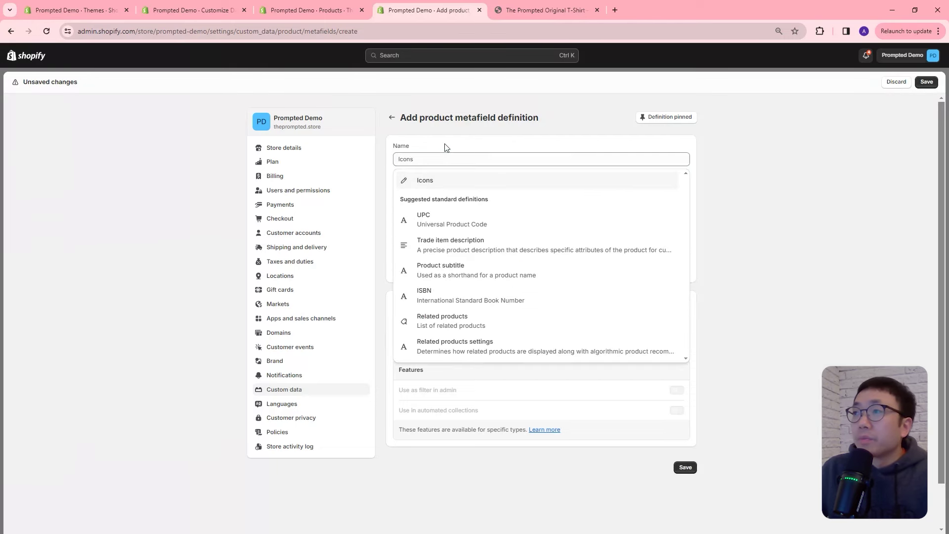
{"action": "left_click", "coordinate": [715, 191]}
{"action": "left_click", "coordinate": [430, 232]}
{"action": "left_click", "coordinate": [419, 191]}
{"action": "left_click_drag", "start_coordinate": [437, 191], "coordinate": [388, 194]}
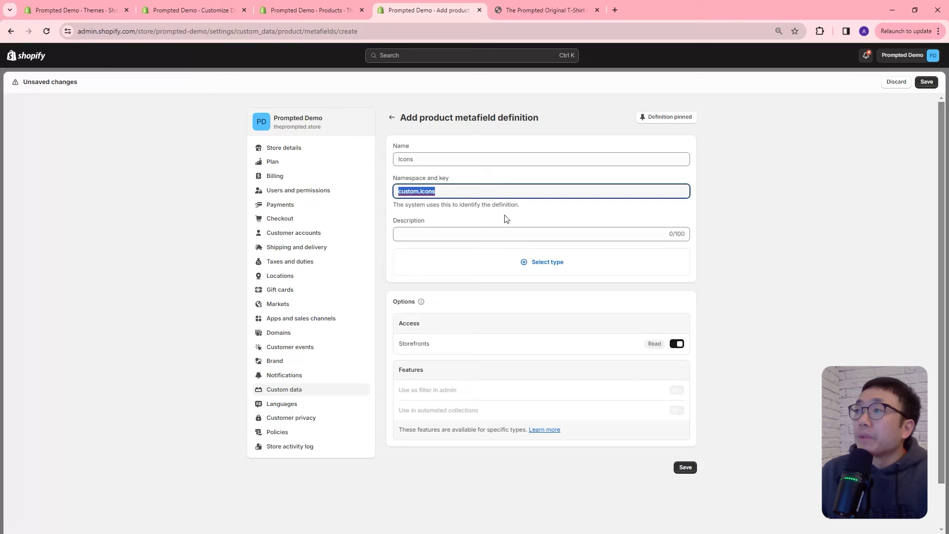
Set the Icons metafield's type to a metaobject referencing one Icon With Text entry, and save the definition
{"action": "left_click", "coordinate": [513, 263]}
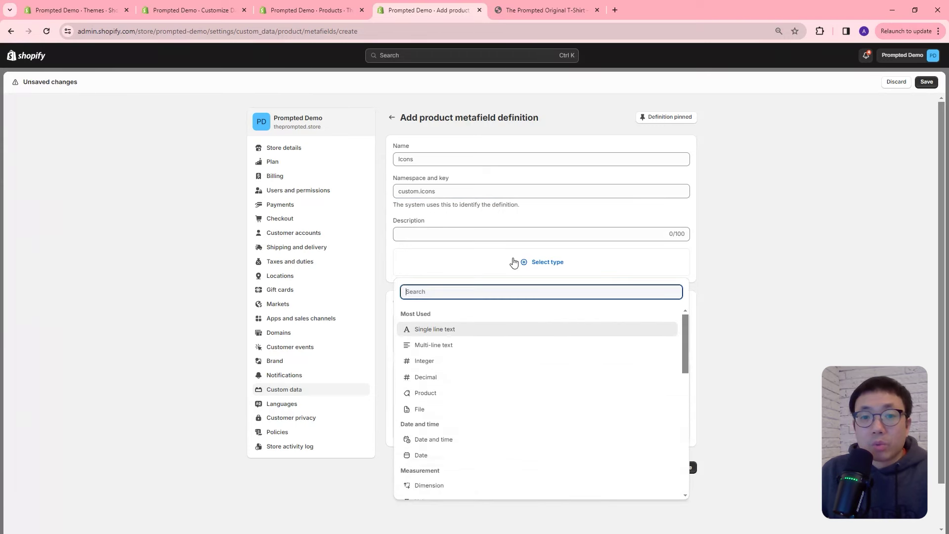
{"action": "scroll", "coordinate": [484, 385], "scroll_direction": "down", "scroll_amount": 10}
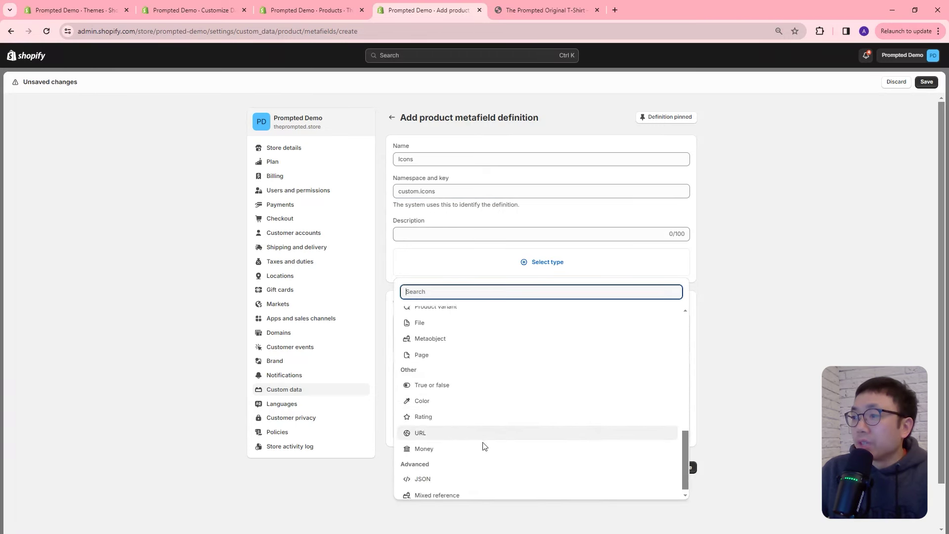
{"action": "left_click", "coordinate": [472, 335]}
{"action": "left_click", "coordinate": [462, 296]}
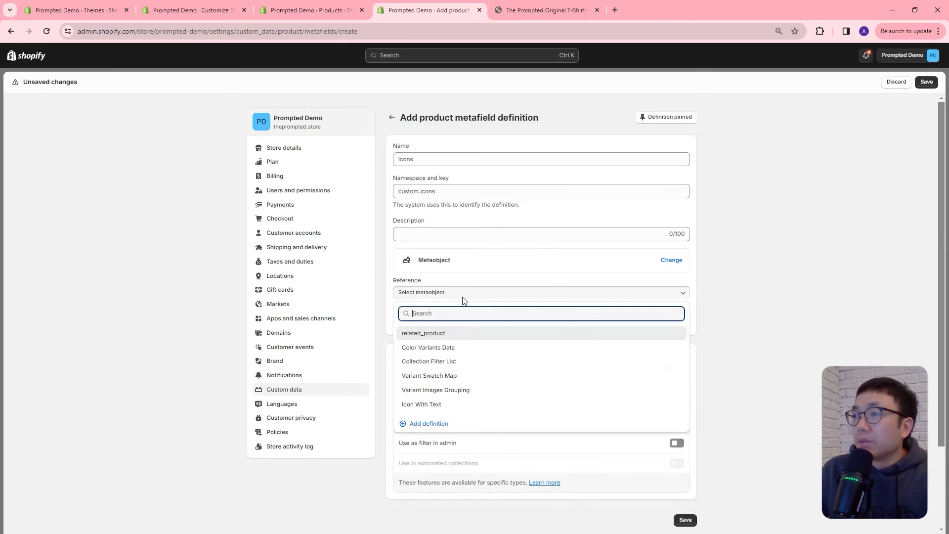
{"action": "left_click", "coordinate": [424, 405]}
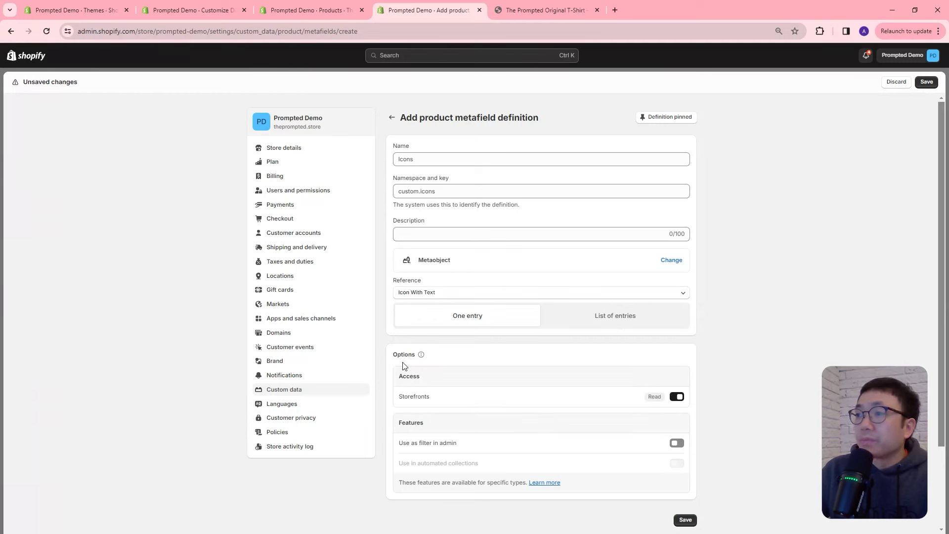
{"action": "left_click", "coordinate": [686, 520]}
Open the Icons metafield on The Prompted Original T-Shirt product page
{"action": "key", "text": "ctrl+shift+Tab"}
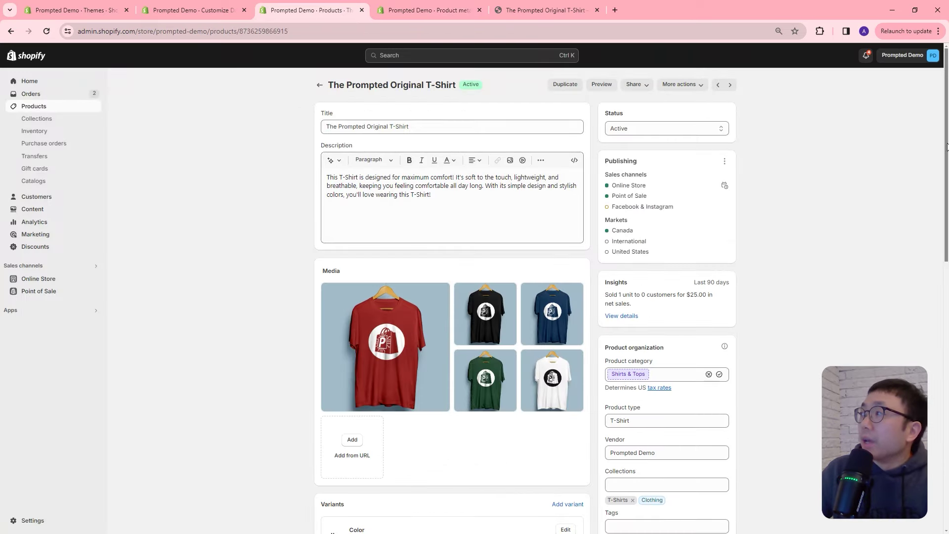
{"action": "left_click_drag", "start_coordinate": [947, 147], "coordinate": [923, 388]}
{"action": "scroll", "coordinate": [452, 297], "scroll_direction": "down", "scroll_amount": 2}
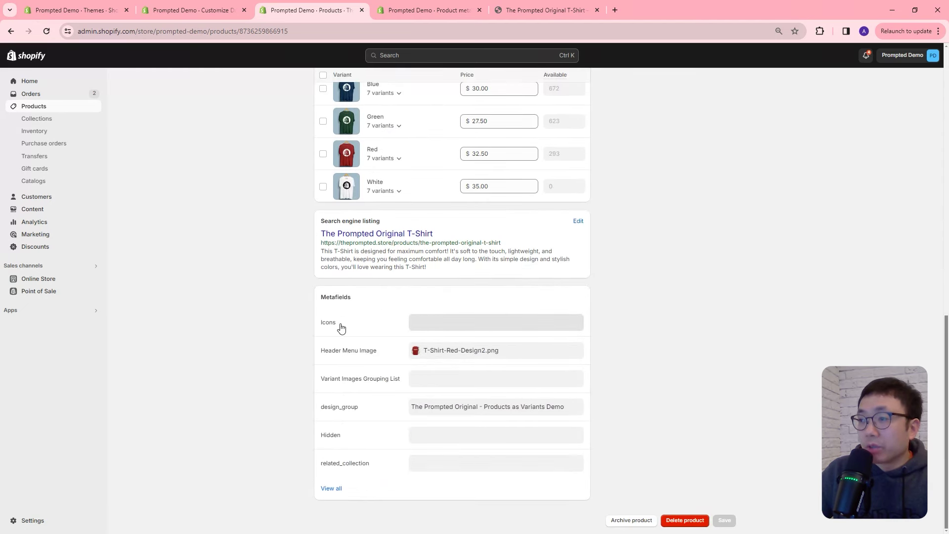
{"action": "left_click", "coordinate": [463, 331]}
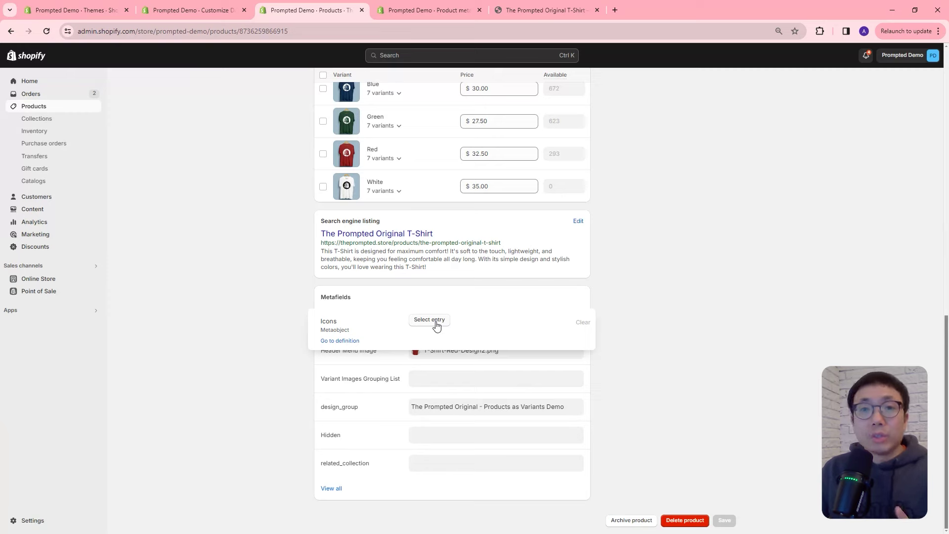
In the store's metaobject content, start a new Icon With Text entry named "icons-grouping-1"
{"action": "key", "text": "ctrl+Tab"}
{"action": "left_click", "coordinate": [934, 80]}
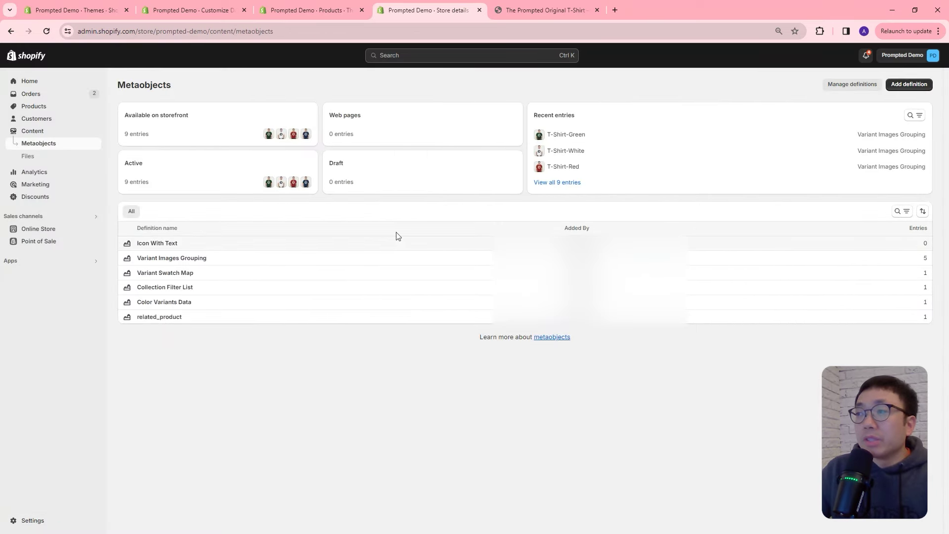
{"action": "left_click", "coordinate": [163, 244]}
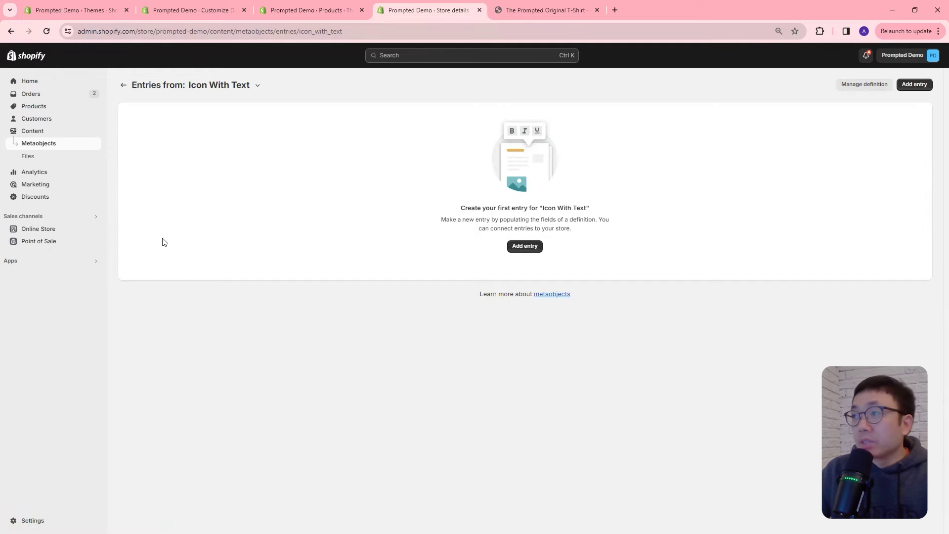
{"action": "left_click", "coordinate": [527, 245]}
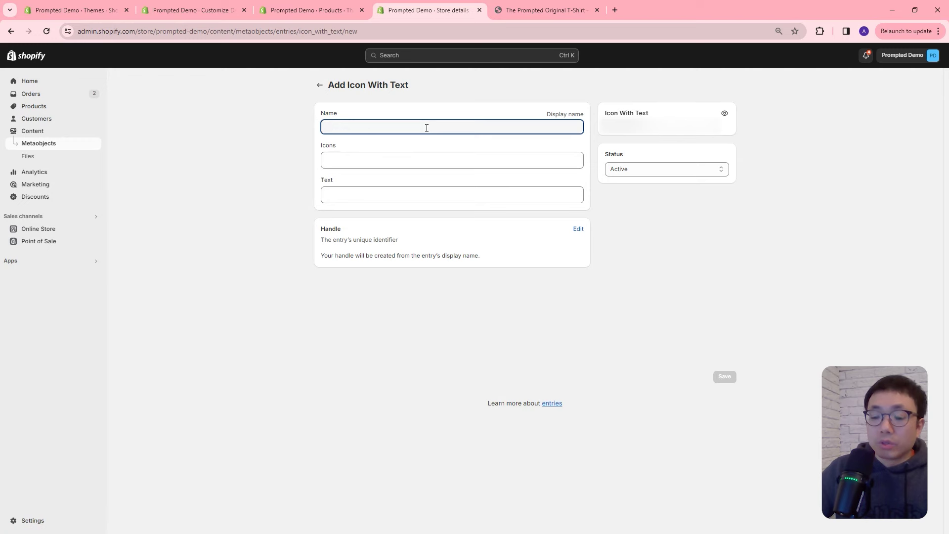
{"action": "type", "text": "icons-grouping-1"}
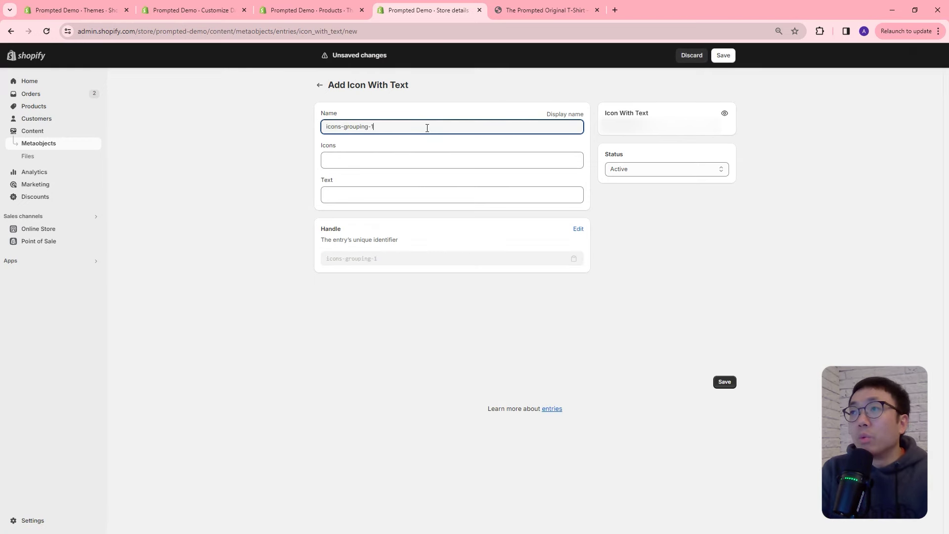
Choose Happy_Customers-V2.png, 30_Days-V2.png and Free_Shipping-V2.png as the entry's icons and save the entry
{"action": "left_click", "coordinate": [374, 157]}
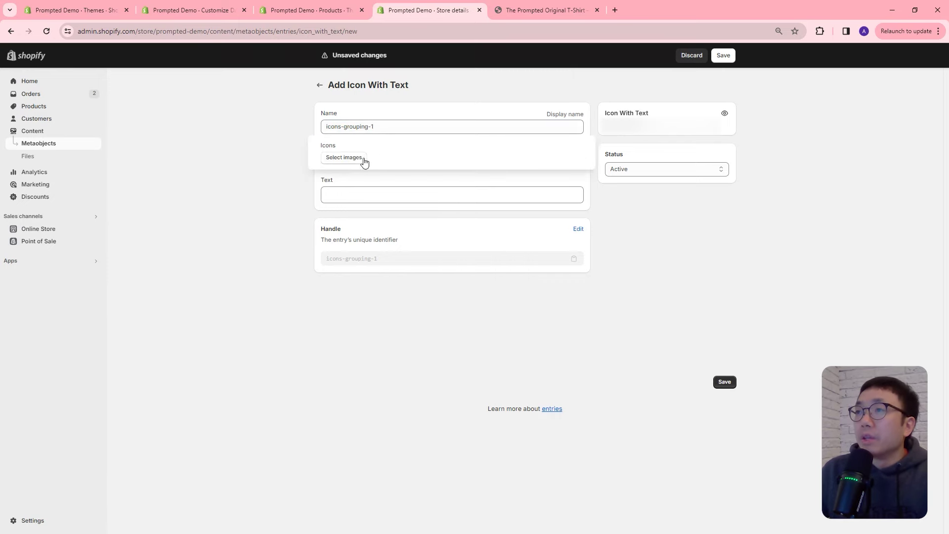
{"action": "left_click", "coordinate": [376, 159]}
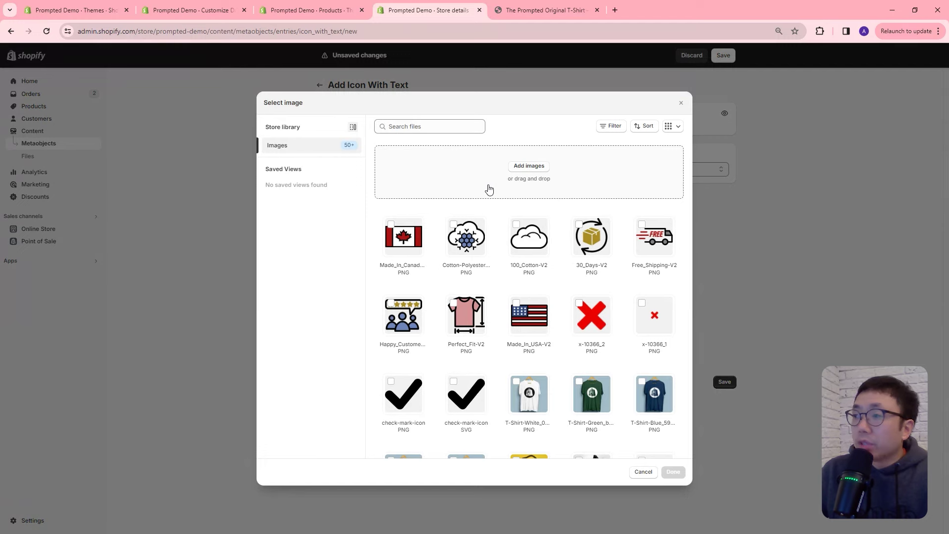
{"action": "left_click", "coordinate": [398, 309]}
{"action": "left_click", "coordinate": [589, 237]}
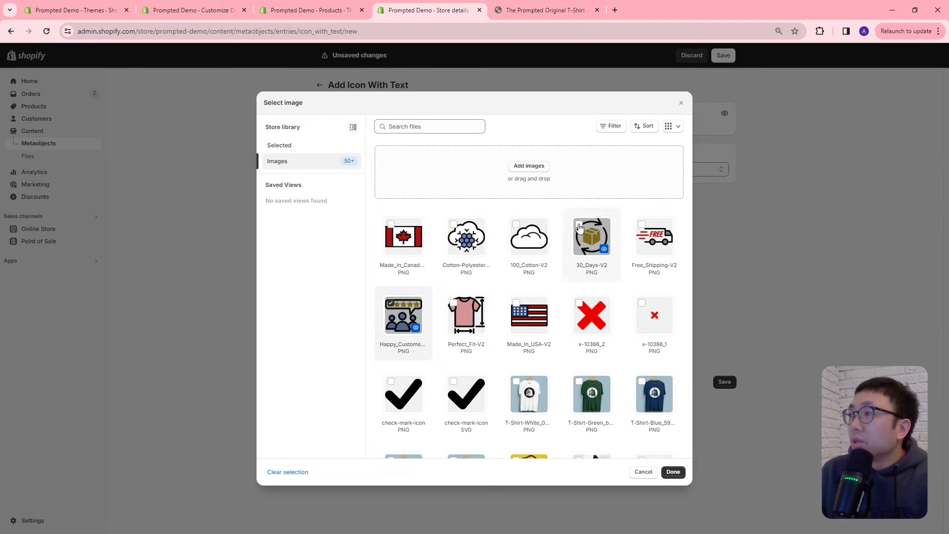
{"action": "left_click", "coordinate": [644, 230]}
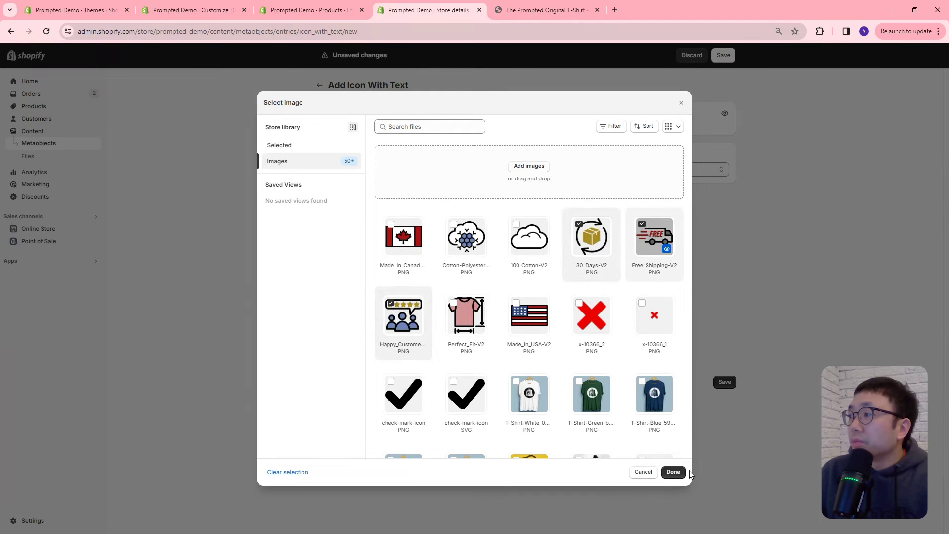
{"action": "left_click", "coordinate": [673, 472]}
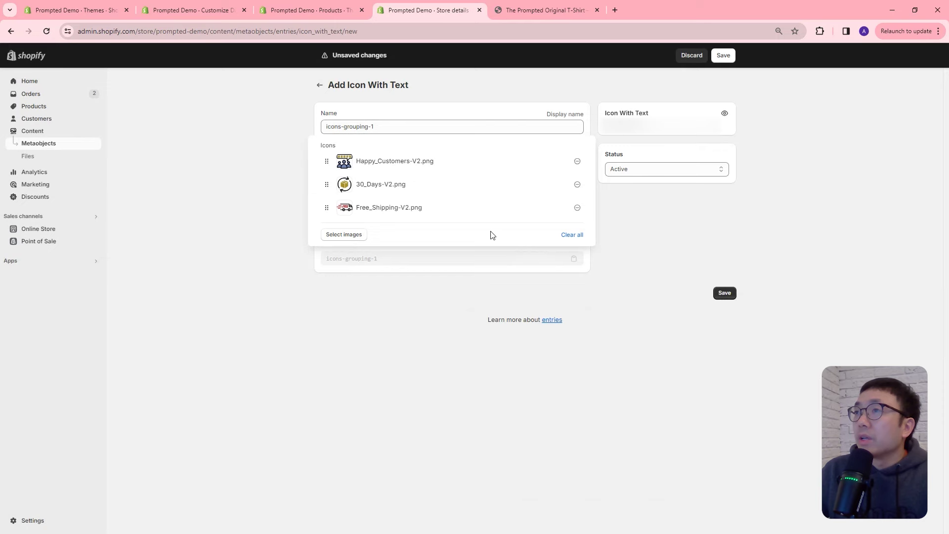
{"action": "left_click", "coordinate": [502, 225]}
{"action": "left_click", "coordinate": [723, 55]}
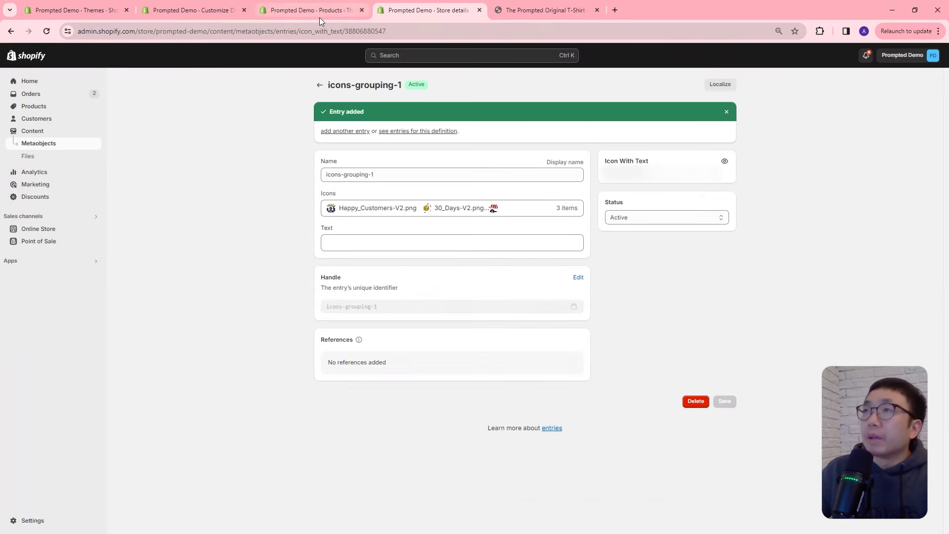
Assign the icons-grouping-1 entry to the Icons metafield of The Prompted Original T-Shirt and save the product
{"action": "left_click", "coordinate": [320, 17]}
{"action": "left_click", "coordinate": [429, 320]}
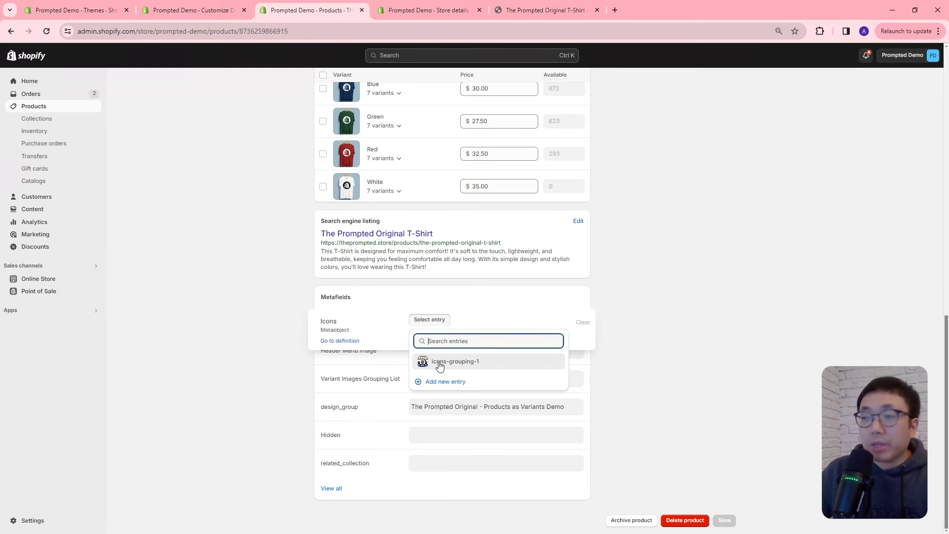
{"action": "left_click", "coordinate": [516, 365]}
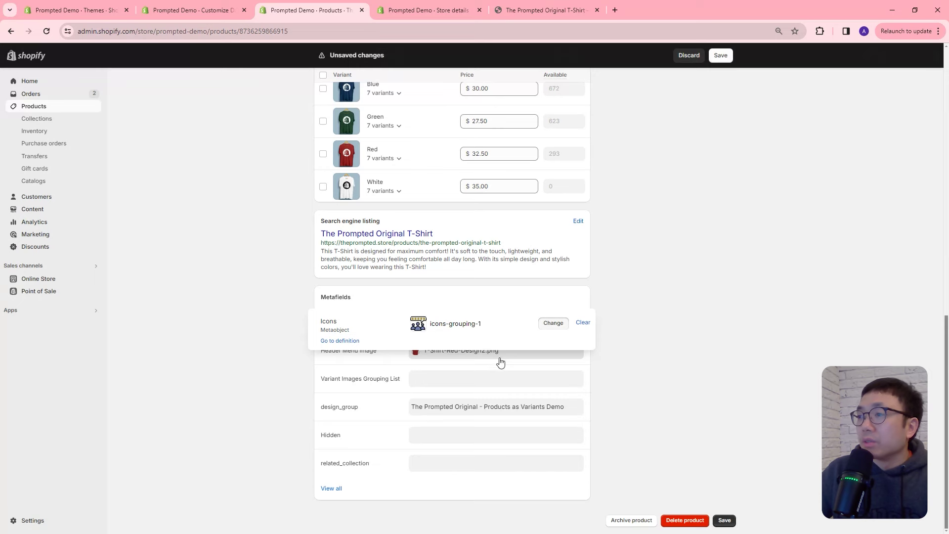
{"action": "left_click", "coordinate": [645, 338]}
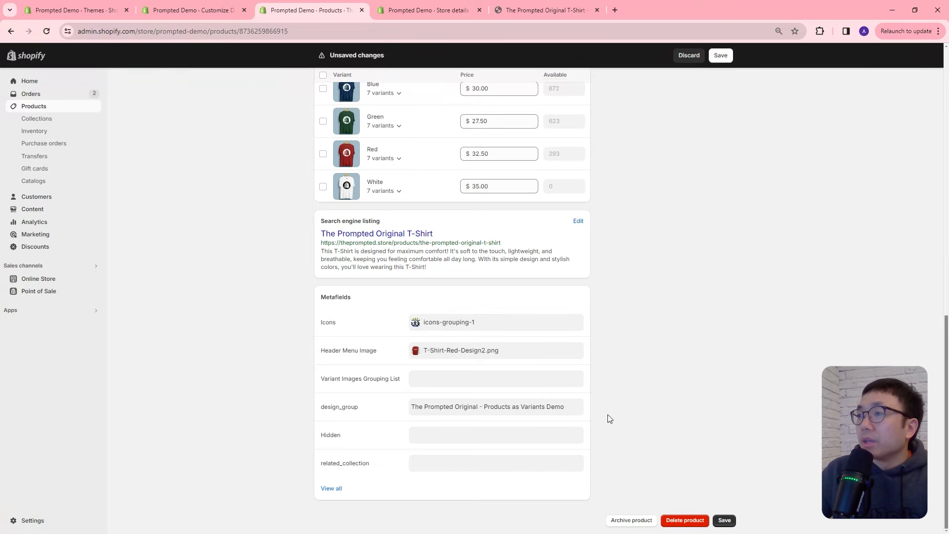
{"action": "left_click", "coordinate": [725, 520]}
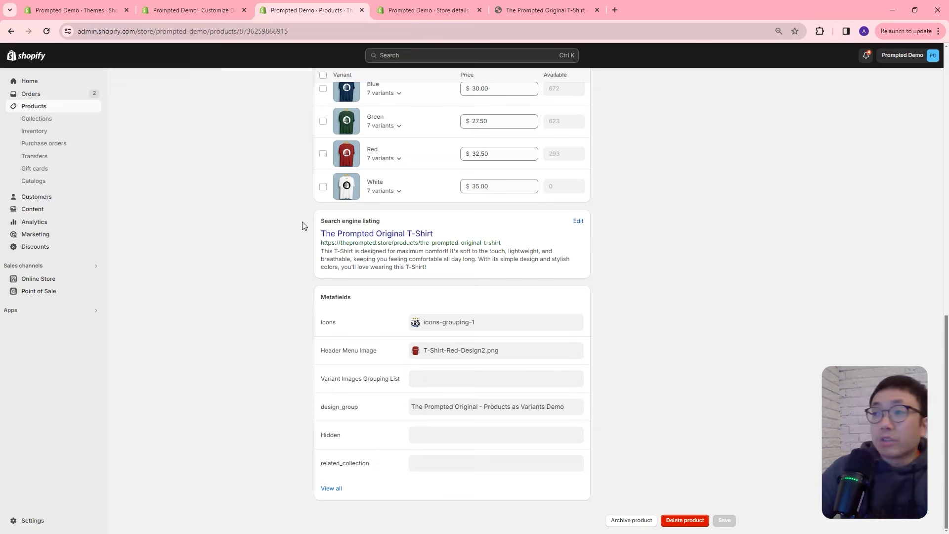
Open the icons-grouping-1 entry from the product's Icons metafield, review its list of icon images and close the entry
{"action": "left_click", "coordinate": [479, 331]}
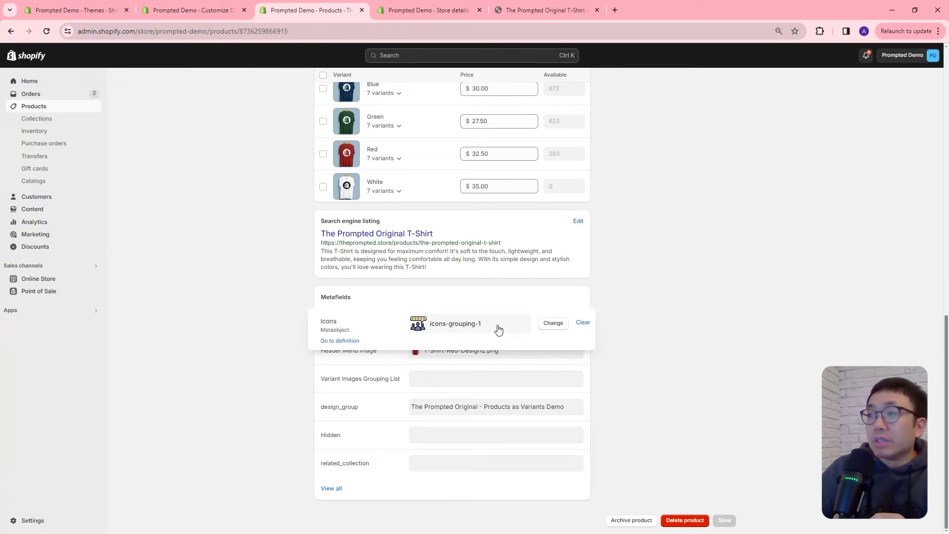
{"action": "left_click", "coordinate": [500, 330]}
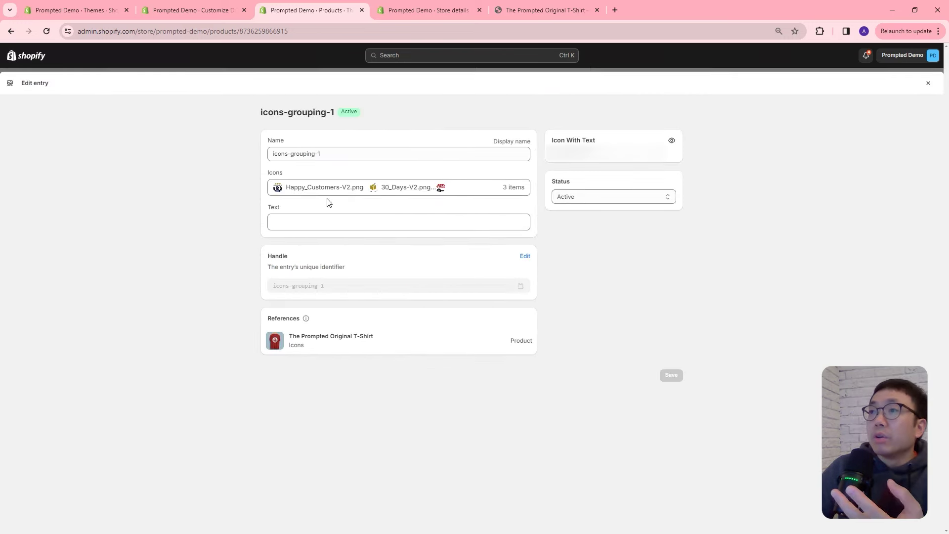
{"action": "left_click", "coordinate": [340, 192]}
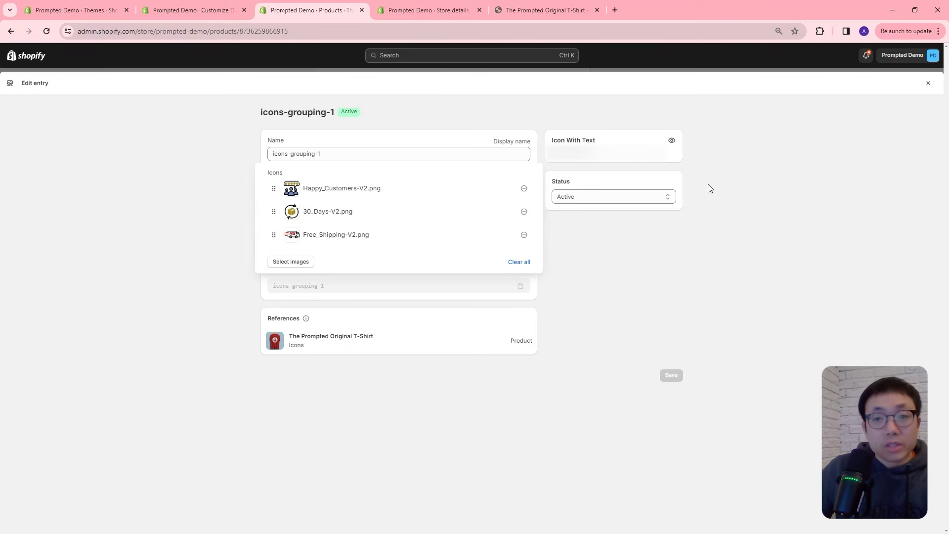
{"action": "left_click", "coordinate": [928, 83]}
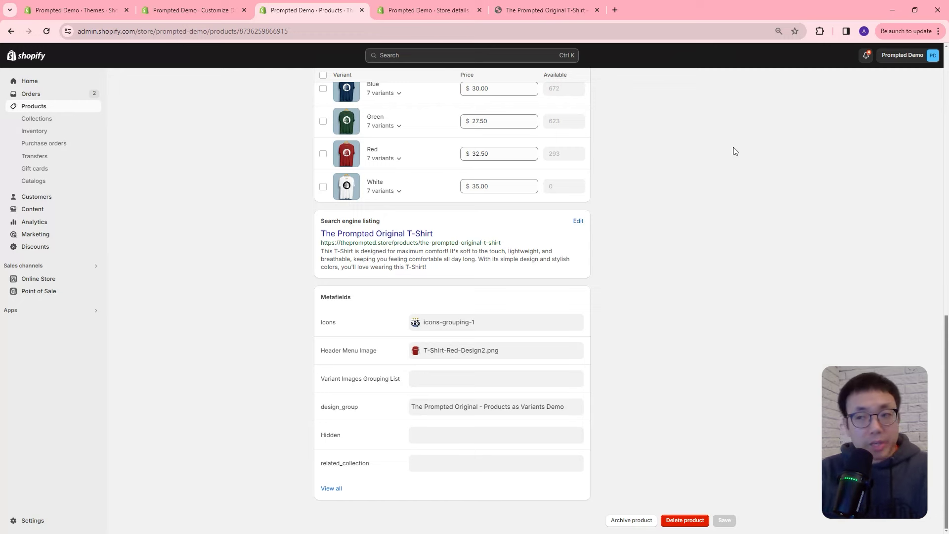
Open the code of the current theme, Dawn - Icons Demo, for editing
{"action": "left_click", "coordinate": [39, 11]}
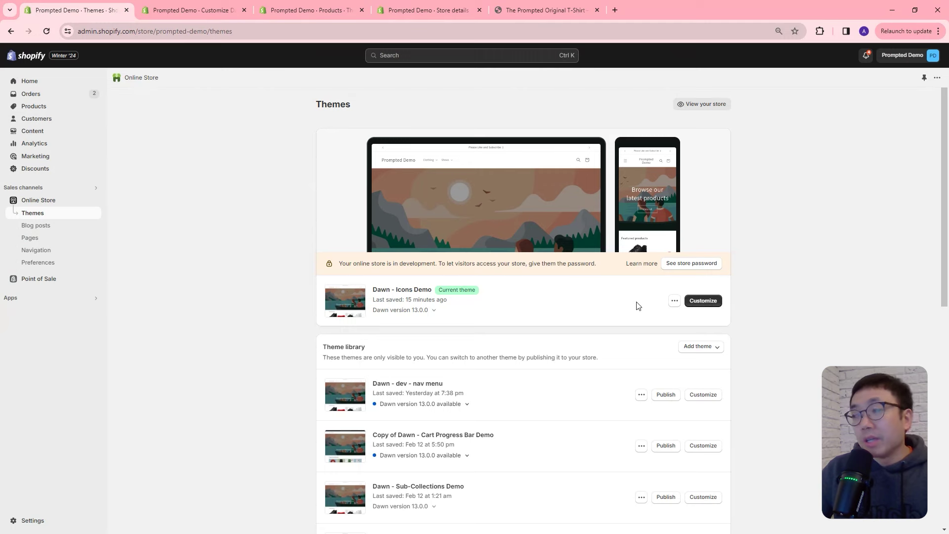
{"action": "left_click", "coordinate": [674, 302]}
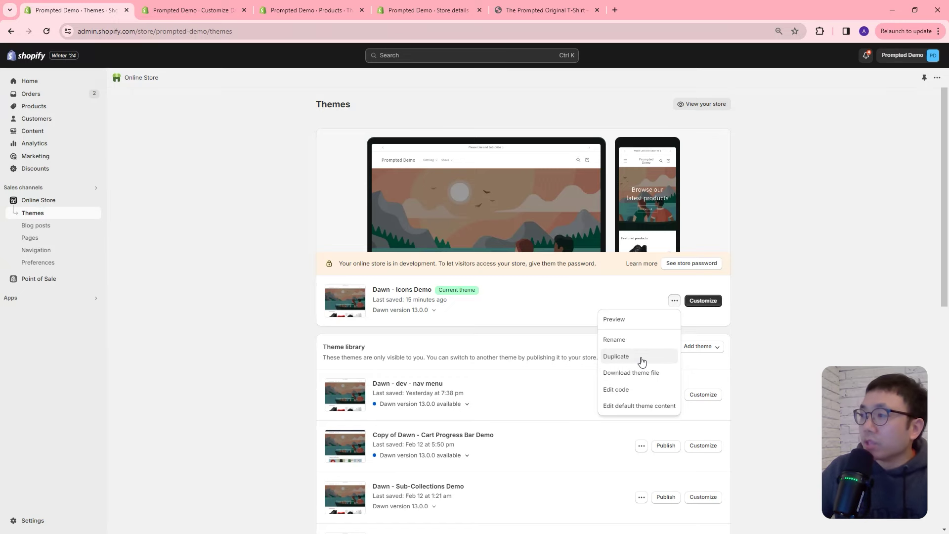
{"action": "left_click", "coordinate": [624, 390]}
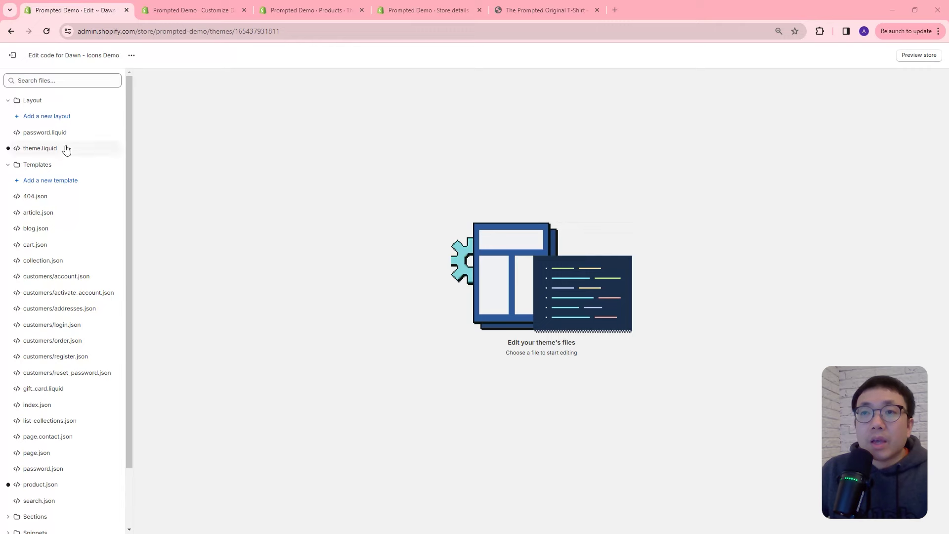
Add a new snippet named "icon-with-text-custom" to the theme's Snippets folder
{"action": "left_click", "coordinate": [13, 166]}
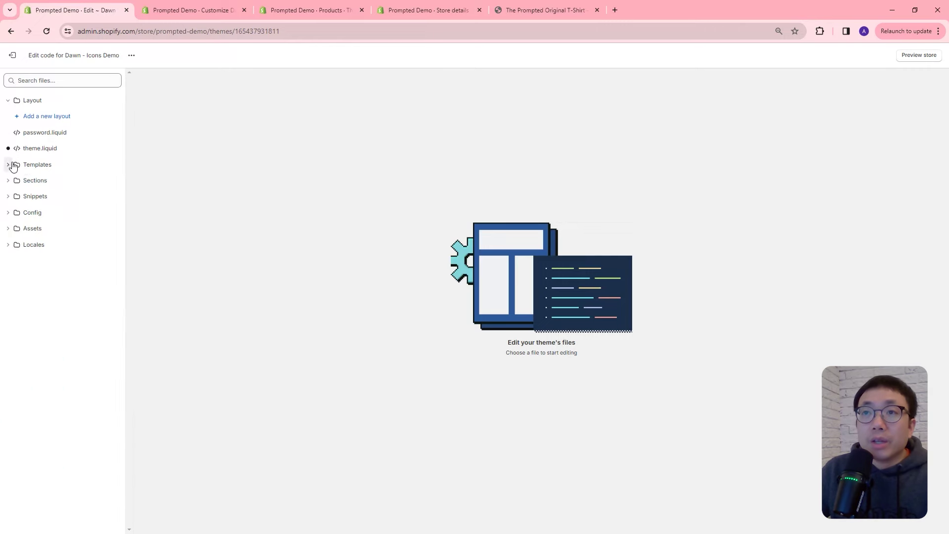
{"action": "left_click", "coordinate": [8, 197]}
{"action": "left_click", "coordinate": [33, 213]}
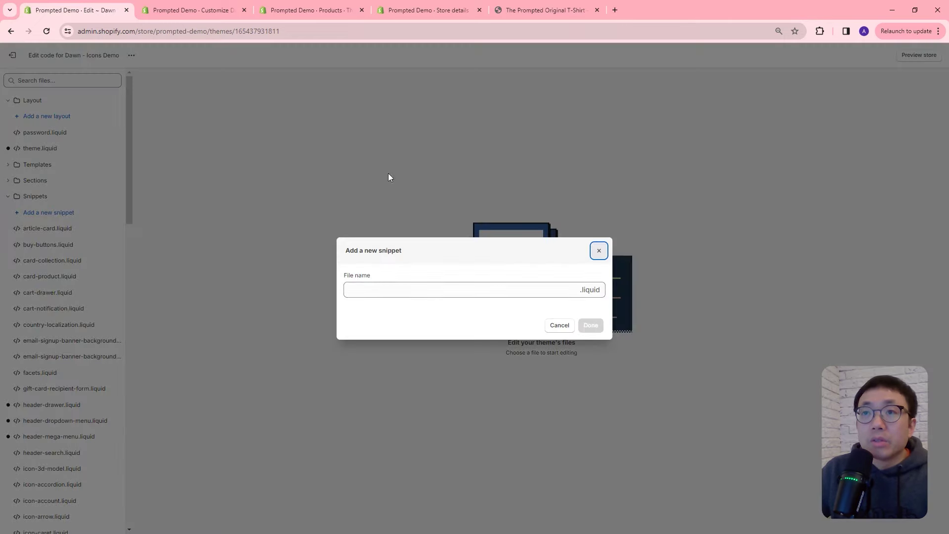
{"action": "type", "text": "icon-with-text-custom"}
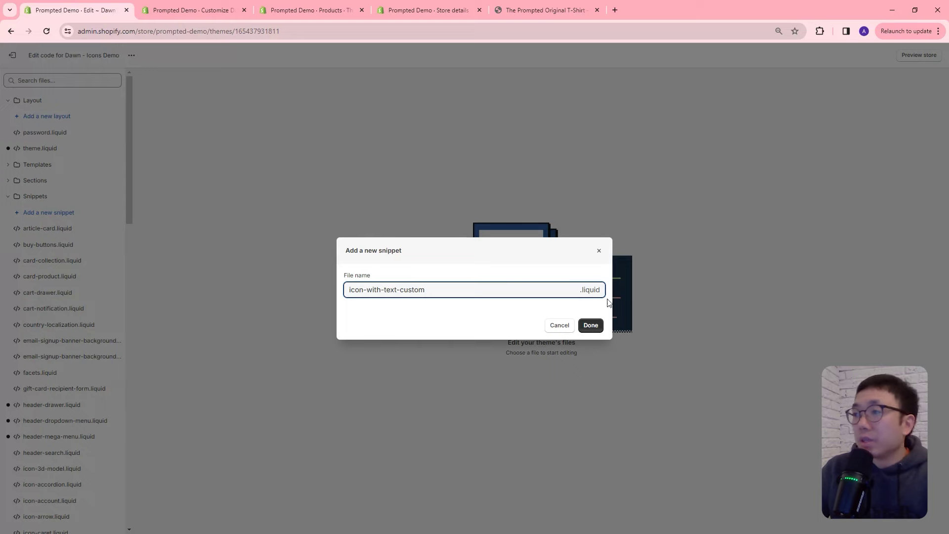
{"action": "left_click", "coordinate": [602, 325]}
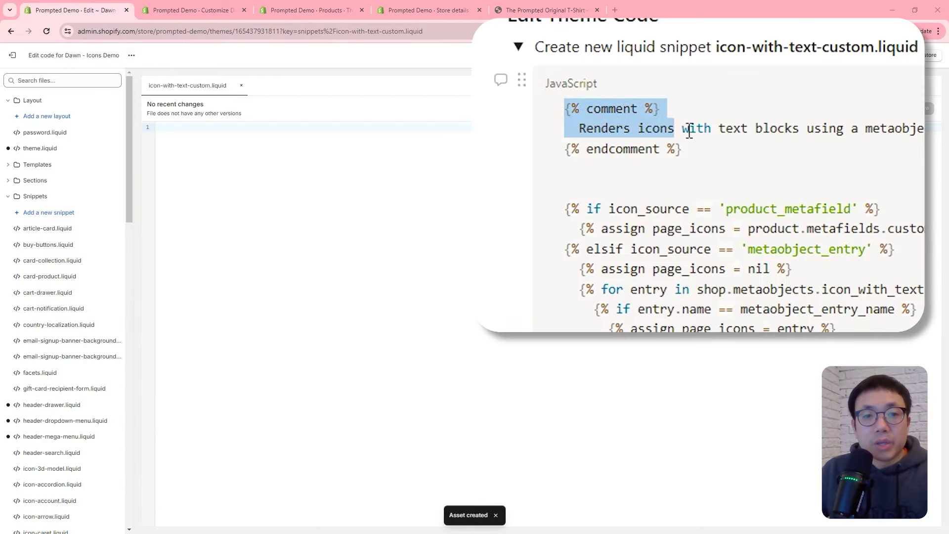
Paste the prepared code that renders icons with text from a metaobject into icon-with-text-custom.liquid and save the file
{"action": "left_click", "coordinate": [399, 271]}
{"action": "key", "text": "ctrl+v"}
{"action": "left_click", "coordinate": [922, 109]}
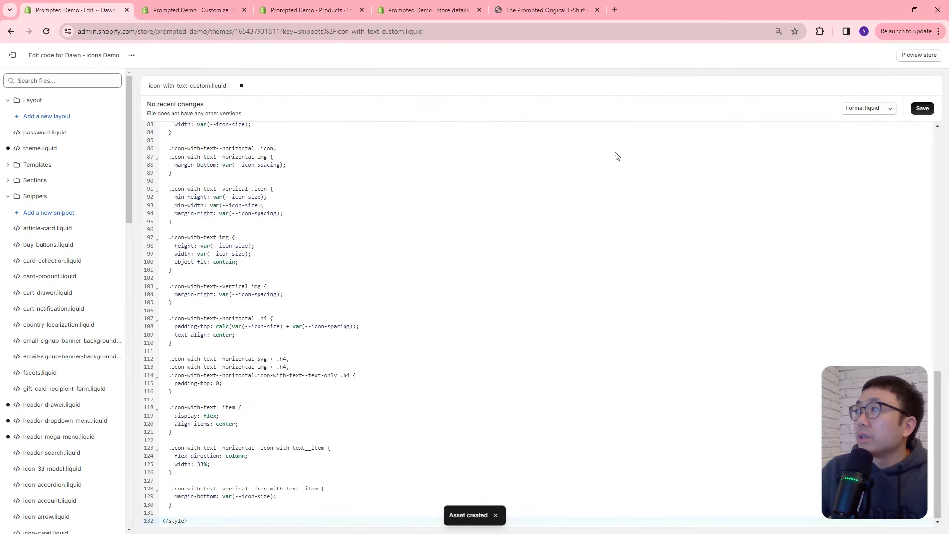
Open the main-product.liquid section file and find the "icon-with-text" case in its code
{"action": "left_click", "coordinate": [43, 81]}
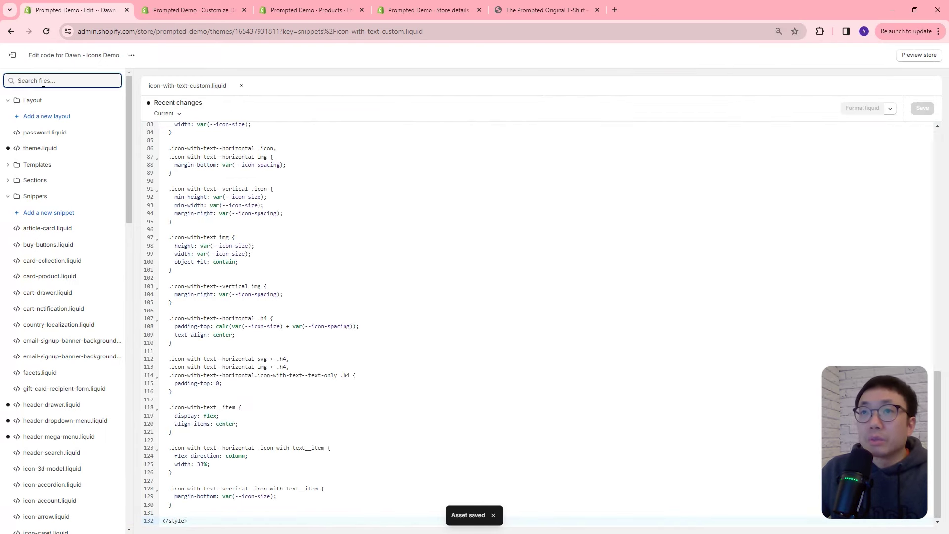
{"action": "type", "text": "main-product"}
{"action": "left_click", "coordinate": [79, 170]}
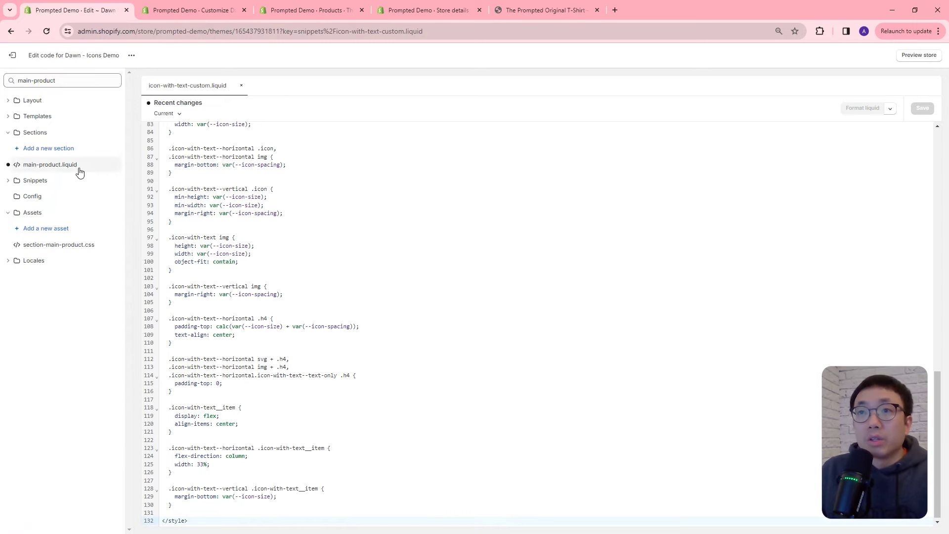
{"action": "left_click", "coordinate": [436, 226]}
{"action": "key", "text": "ctrl+f"}
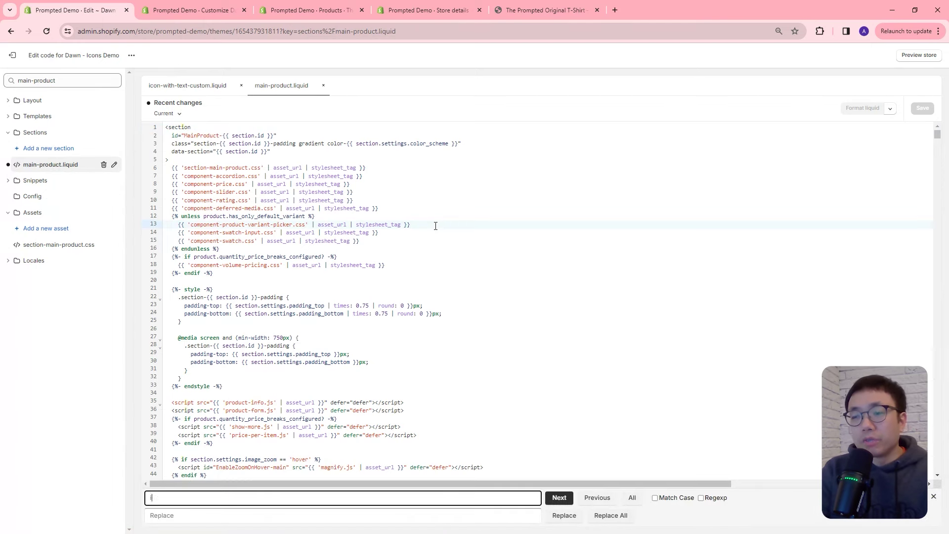
{"action": "type", "text": "icon-with-text"}
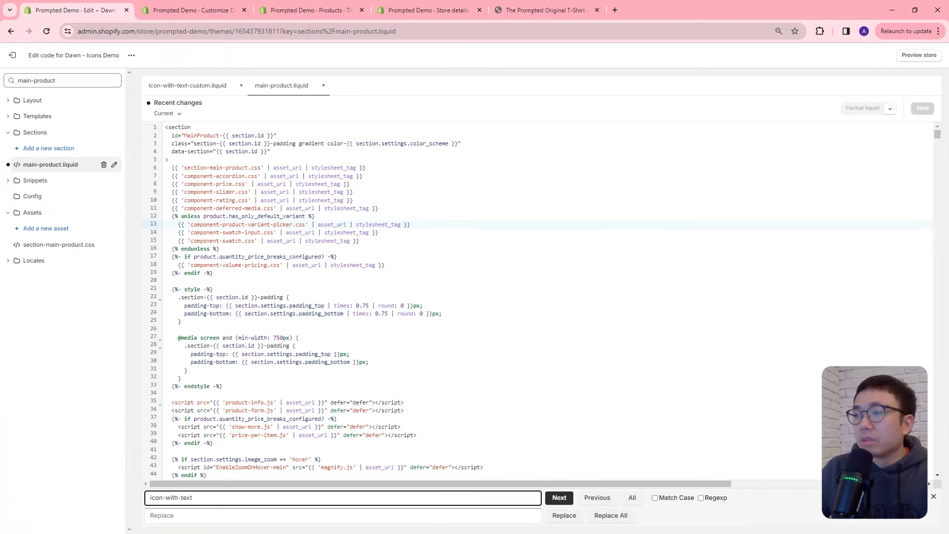
{"action": "left_click", "coordinate": [559, 497]}
{"action": "scroll", "coordinate": [385, 333], "scroll_direction": "down", "scroll_amount": 3}
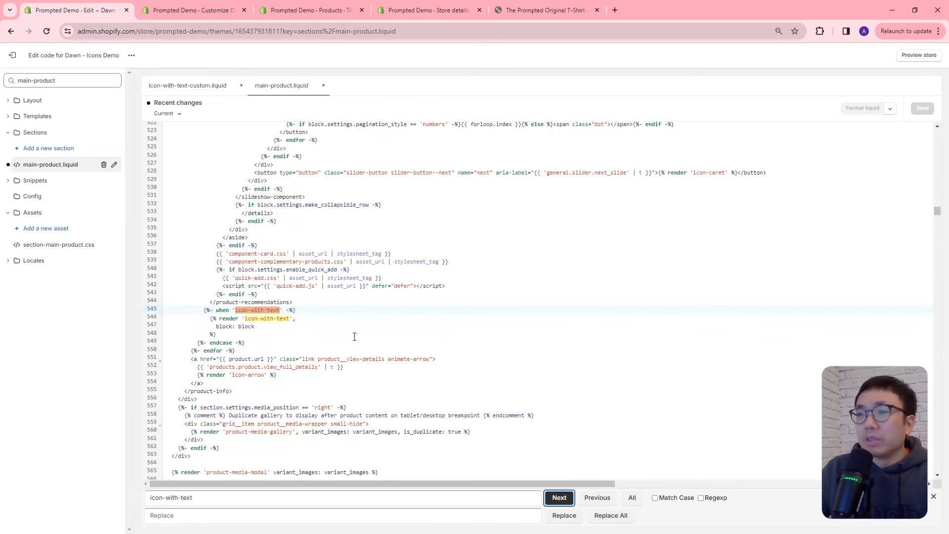
Below the 'icon-with-text' case, insert a {%- when 'icon-with-text-custom' -%} case that renders the 'icon-with-text-custom' snippet with its block settings
{"action": "left_click", "coordinate": [280, 336]}
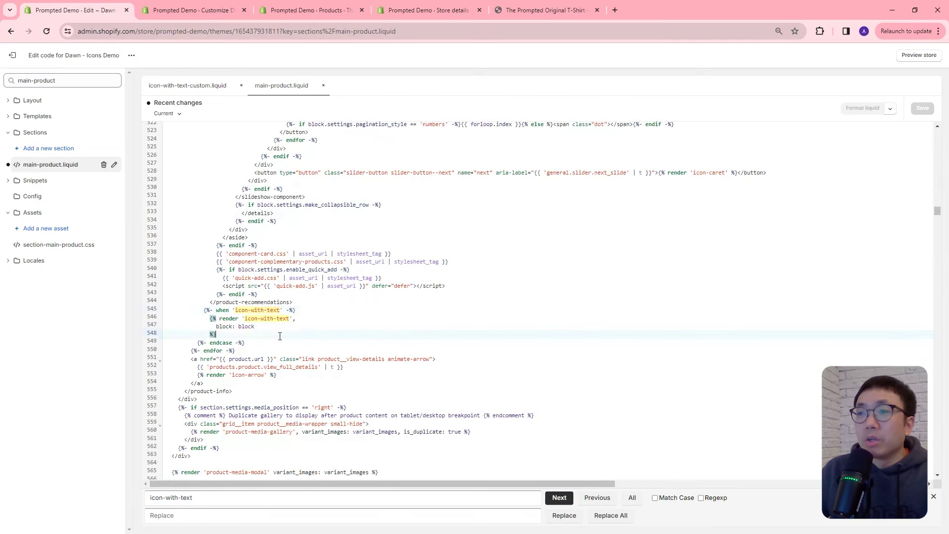
{"action": "key", "text": "Escape"}
{"action": "key", "text": "Return"}
{"action": "key", "text": "Return"}
{"action": "key", "text": "Return"}
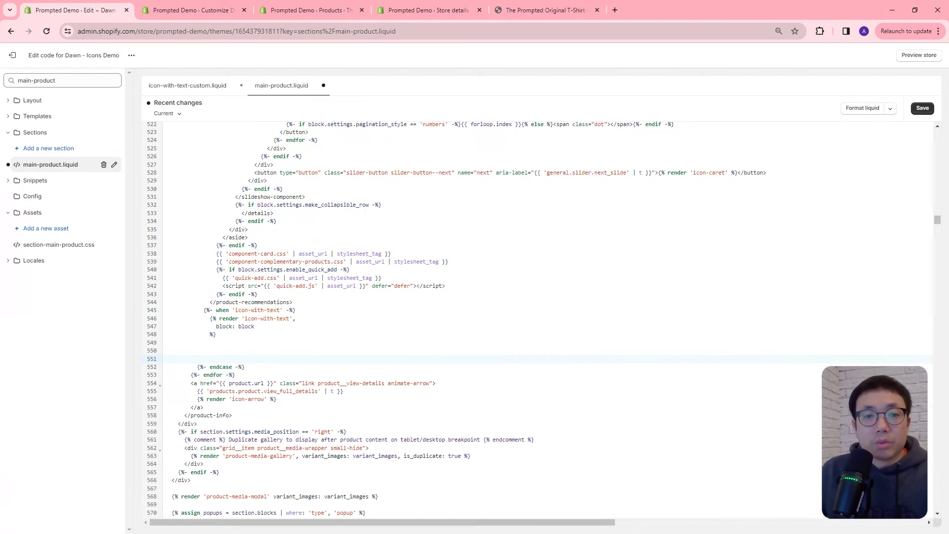
{"action": "left_click", "coordinate": [192, 340]}
{"action": "type", "text": "{%- when 'icon-with-text-custom' -%}     {% render 'icon-with-text-custom',       block_or_section_id: block.id,       icon_source: block.settings.icon_source,       metaobject_entry_name: block.settings.metaobject_entry_name,       layout: block.settings.layout,       icons_per_line: block.settings.icons_per_line,       num_columns: block.settings.num_columns,       icon_size: block.settings.icon_size,       heading_size: block.settings.heading_size     %}"}
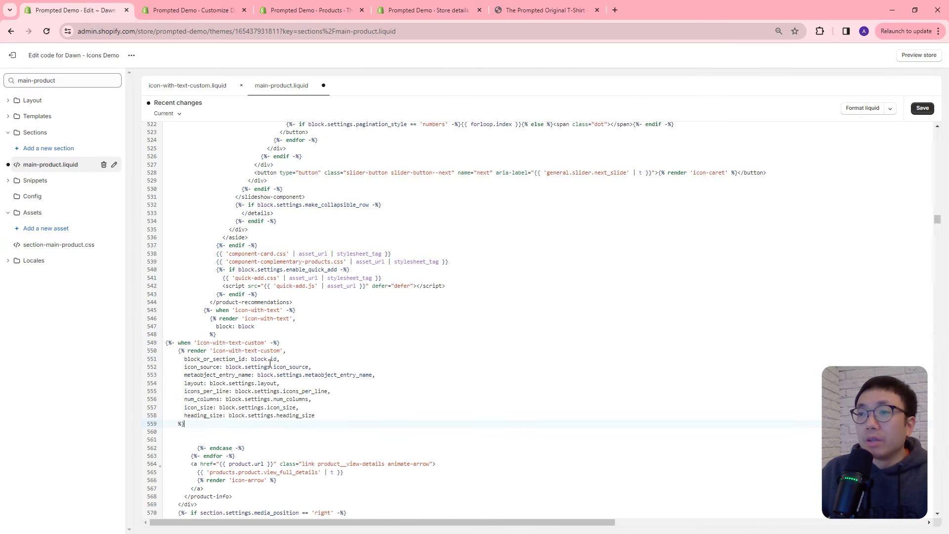
Indent the new 'icon-with-text-custom' case so its when line aligns with the 'icon-with-text' case above it
{"action": "left_click_drag", "start_coordinate": [184, 424], "coordinate": [165, 342]}
{"action": "key", "text": "Tab"}
{"action": "key", "text": "Tab"}
{"action": "key", "text": "Tab"}
{"action": "key", "text": "Tab"}
{"action": "key", "text": "Tab"}
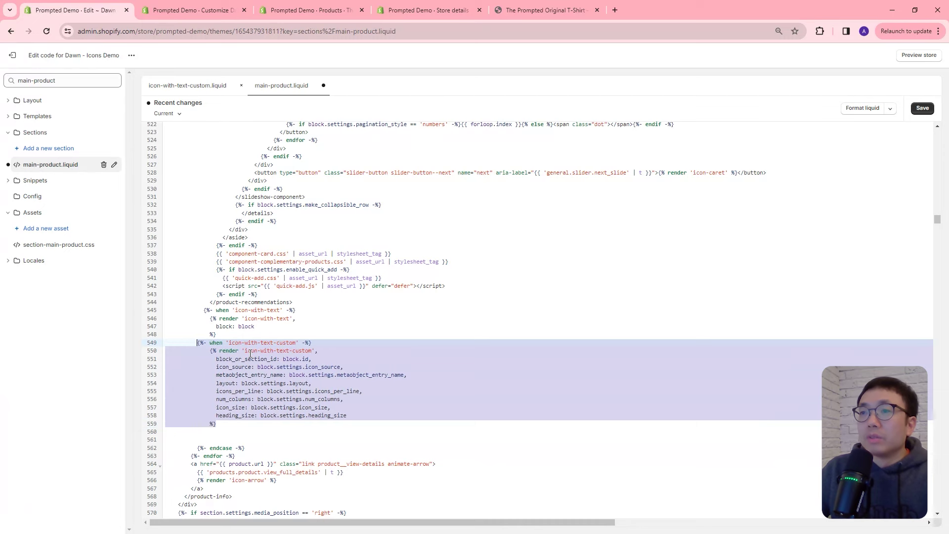
{"action": "key", "text": "Tab"}
{"action": "left_click", "coordinate": [267, 344]}
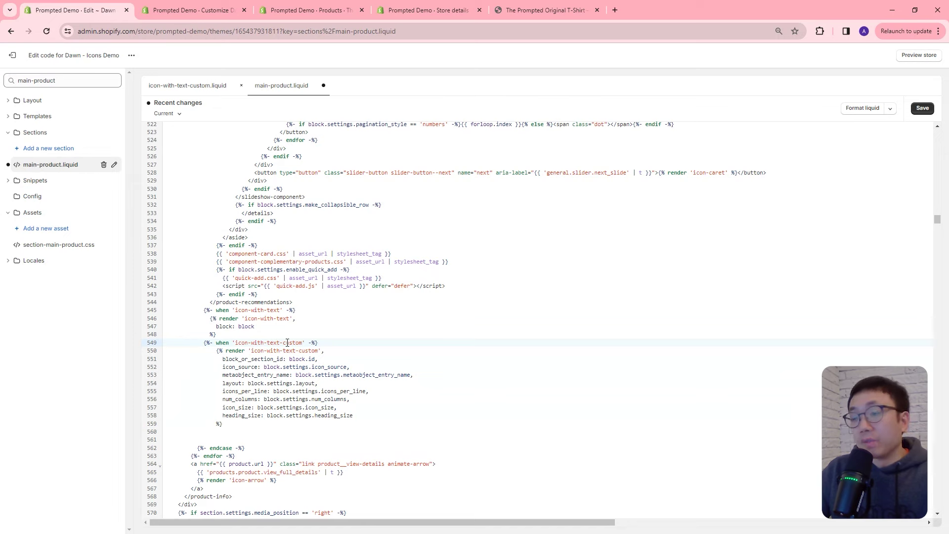
{"action": "left_click_drag", "start_coordinate": [249, 351], "coordinate": [321, 351]}
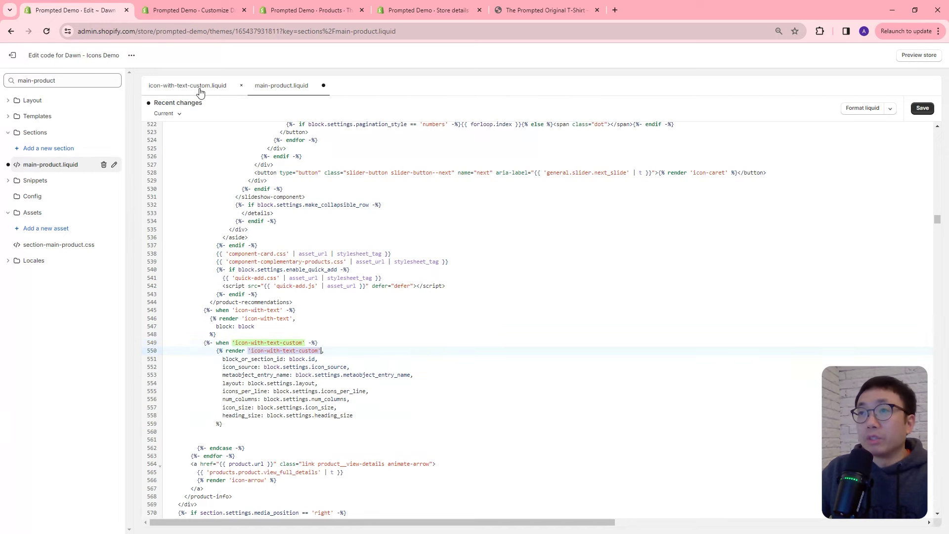
Find the "icon-with-text" block definition in the schema of main-product.liquid
{"action": "scroll", "coordinate": [938, 227], "scroll_direction": "down", "scroll_amount": 11}
{"action": "scroll", "coordinate": [938, 242], "scroll_direction": "down", "scroll_amount": 18}
{"action": "scroll", "coordinate": [939, 245], "scroll_direction": "up", "scroll_amount": 3}
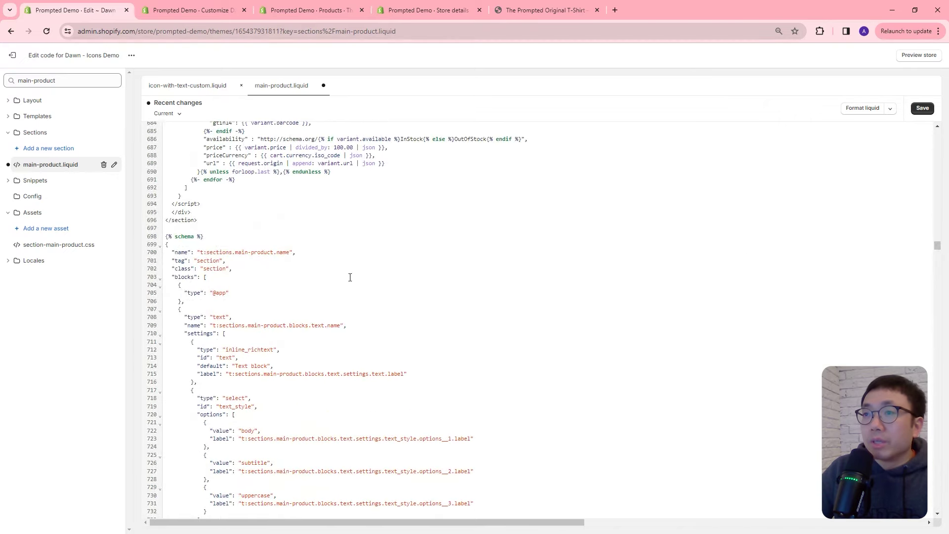
{"action": "left_click", "coordinate": [258, 288]}
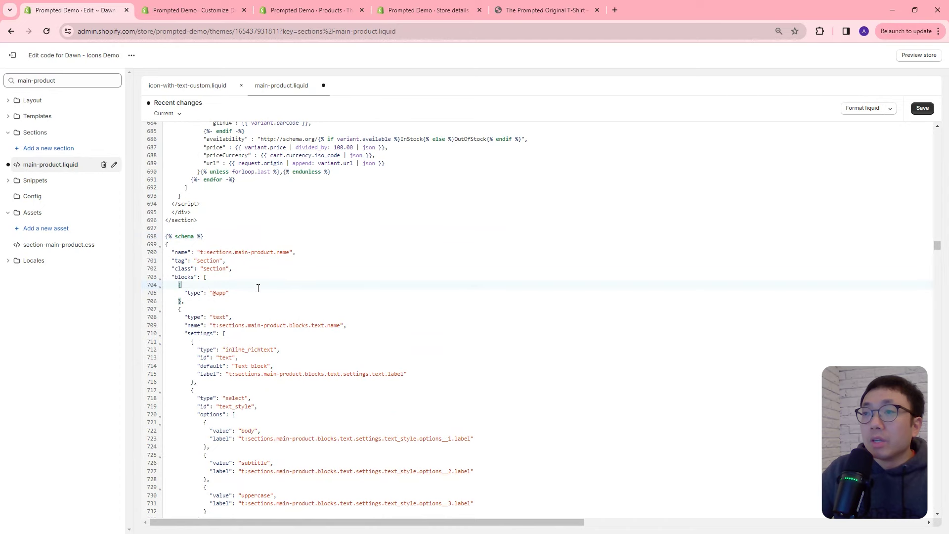
{"action": "key", "text": "ctrl+f"}
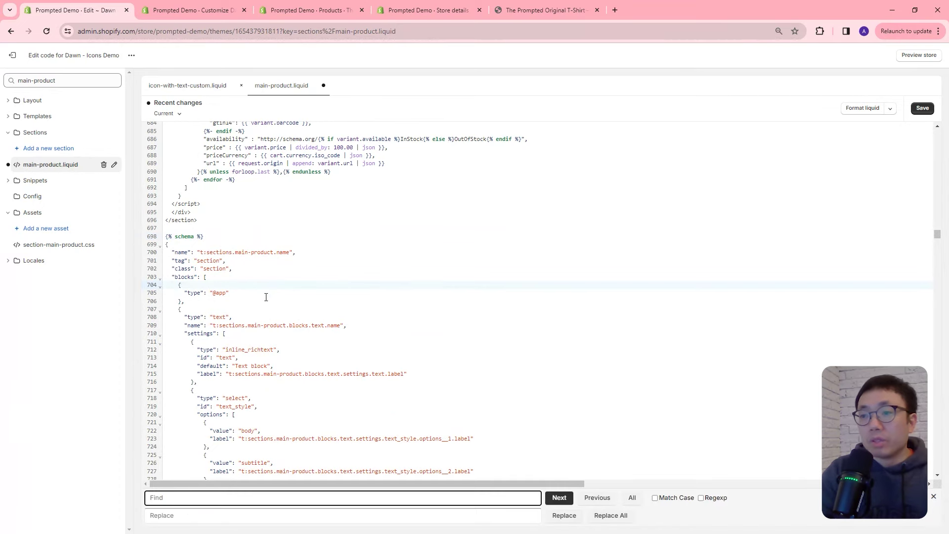
{"action": "type", "text": "icon-with-text"}
{"action": "scroll", "coordinate": [269, 316], "scroll_direction": "down", "scroll_amount": 3}
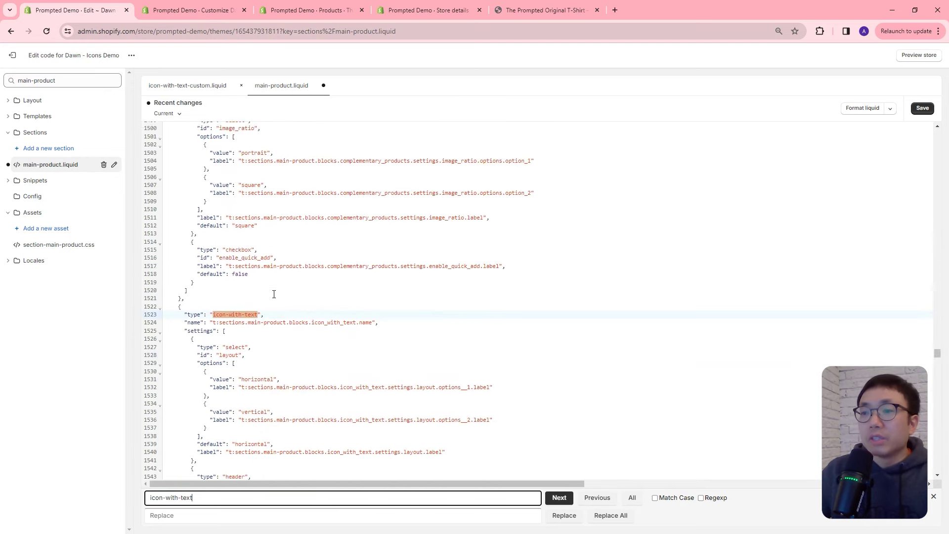
Insert five blank lines after the closing brace of the "icon-with-text" block definition at the end of the schema's blocks list
{"action": "left_click_drag", "start_coordinate": [178, 306], "coordinate": [275, 317]}
{"action": "scroll", "coordinate": [269, 313], "scroll_direction": "down", "scroll_amount": 10}
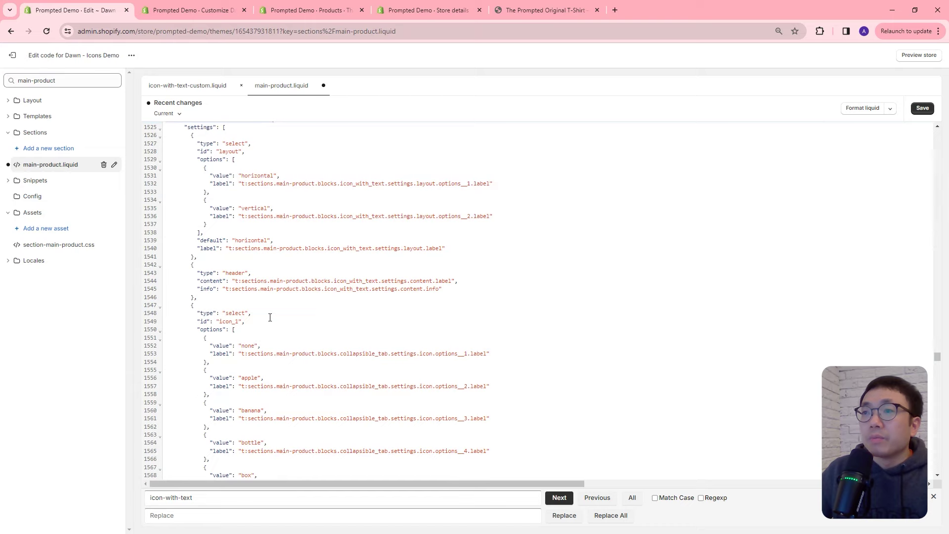
{"action": "scroll", "coordinate": [231, 289], "scroll_direction": "down", "scroll_amount": 11}
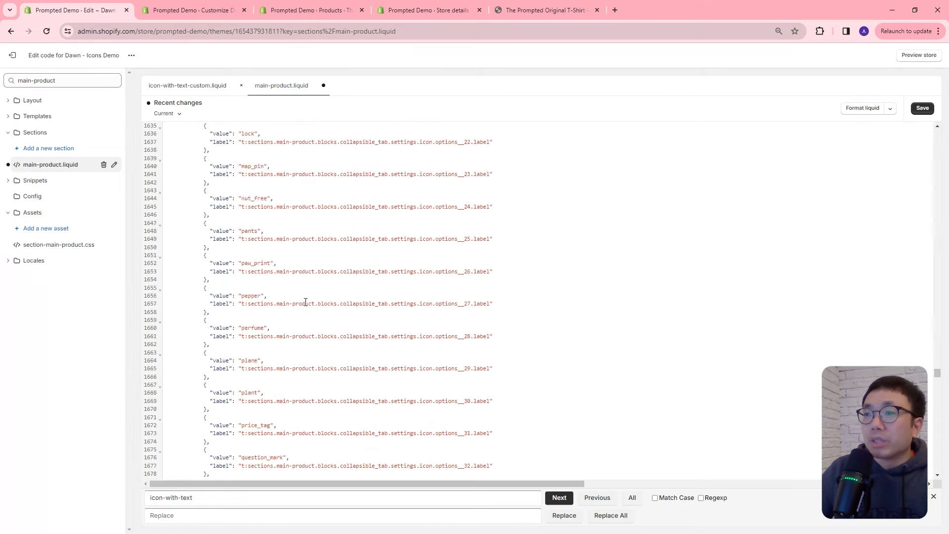
{"action": "scroll", "coordinate": [527, 309], "scroll_direction": "down", "scroll_amount": 20}
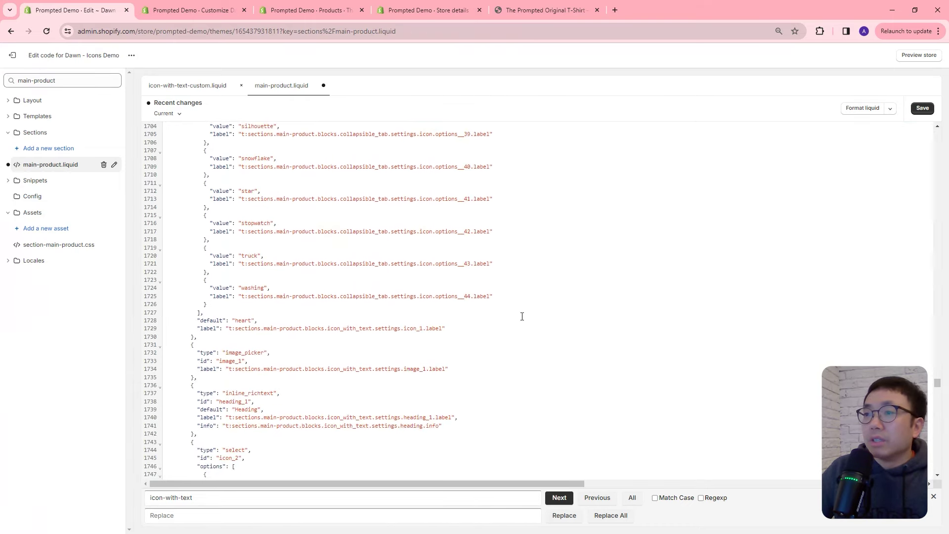
{"action": "scroll", "coordinate": [486, 282], "scroll_direction": "down", "scroll_amount": 20}
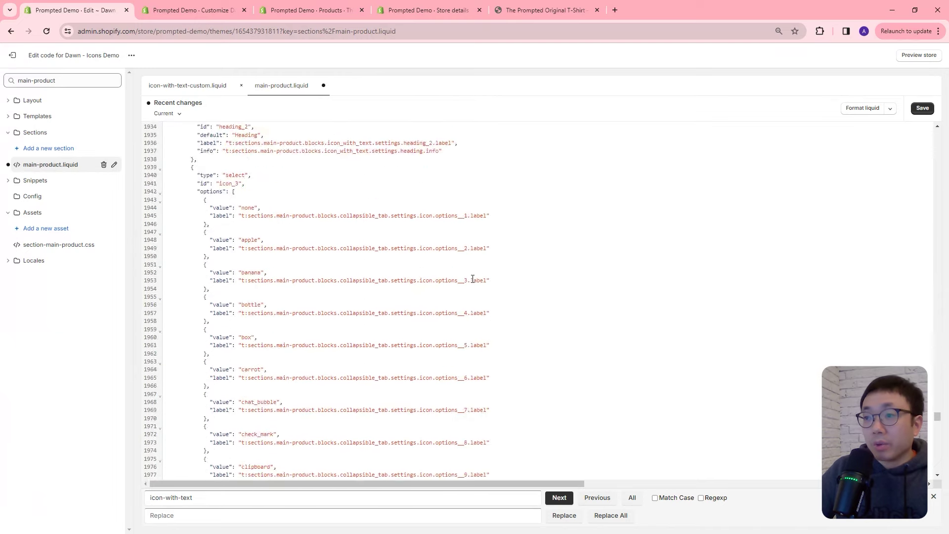
{"action": "scroll", "coordinate": [446, 277], "scroll_direction": "down", "scroll_amount": 2}
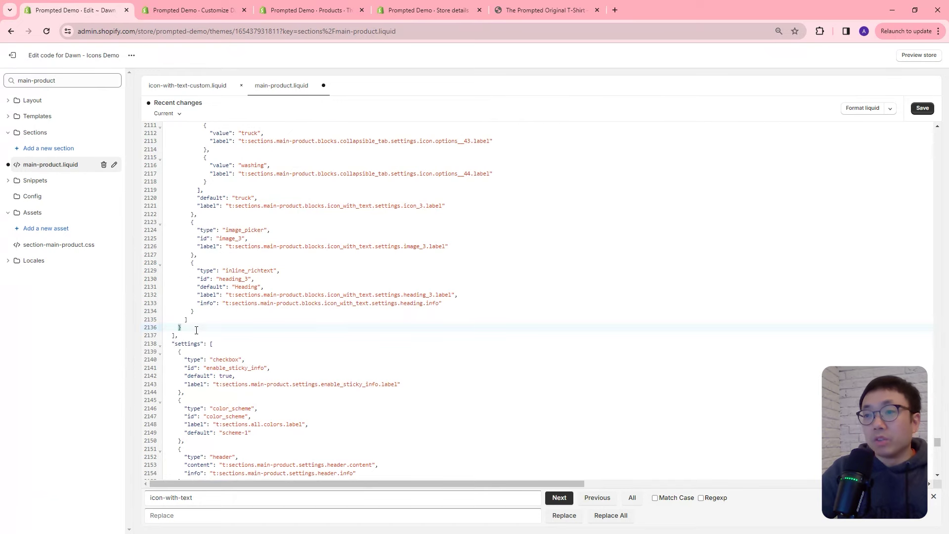
{"action": "key", "text": "Escape"}
{"action": "key", "text": "Return"}
{"action": "key", "text": "Return"}
{"action": "key", "text": "Return"}
{"action": "key", "text": "Return"}
{"action": "key", "text": "Return"}
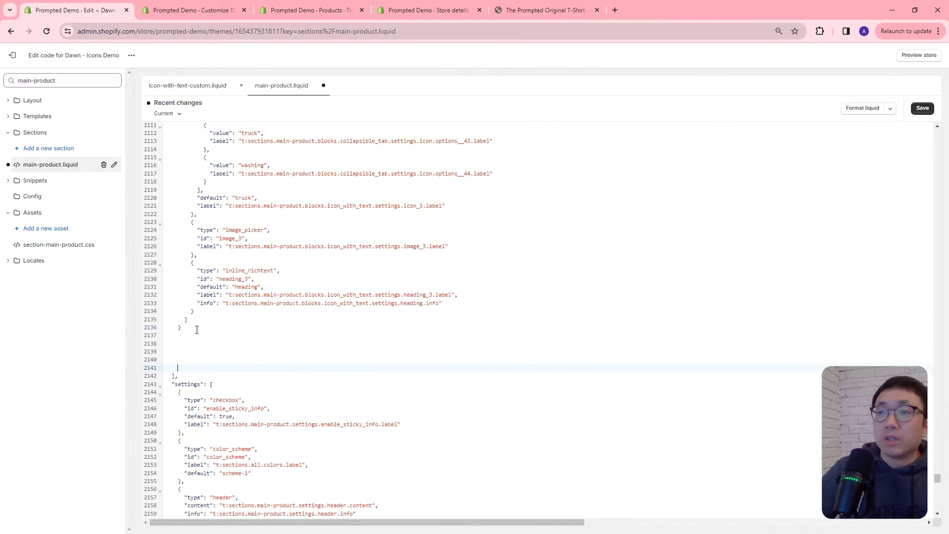
Paste the "icon-with-text-custom" block definition, named "Icon With Text Custom", into the blank space before the closing bracket of the blocks list
{"action": "left_click", "coordinate": [182, 332]}
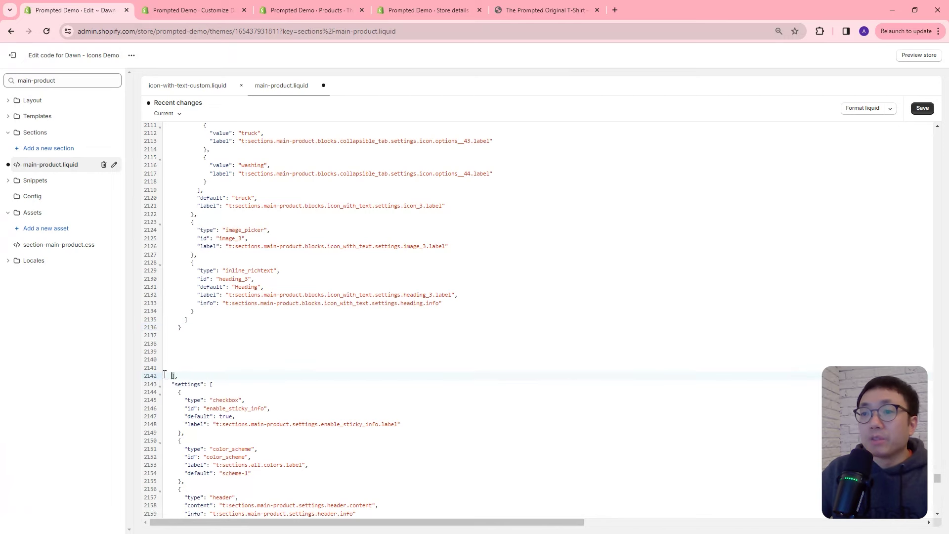
{"action": "left_click", "coordinate": [202, 348]}
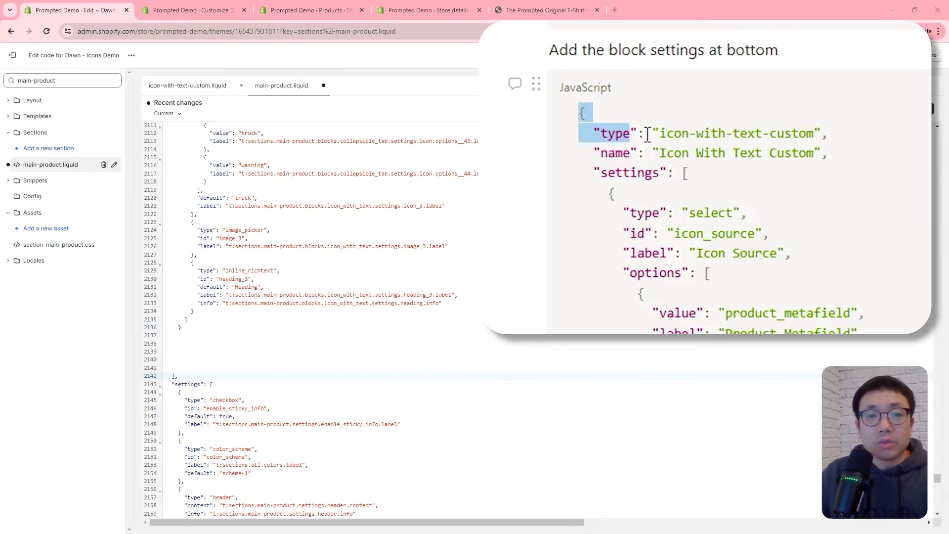
{"action": "scroll", "coordinate": [202, 347], "scroll_direction": "down", "scroll_amount": 10}
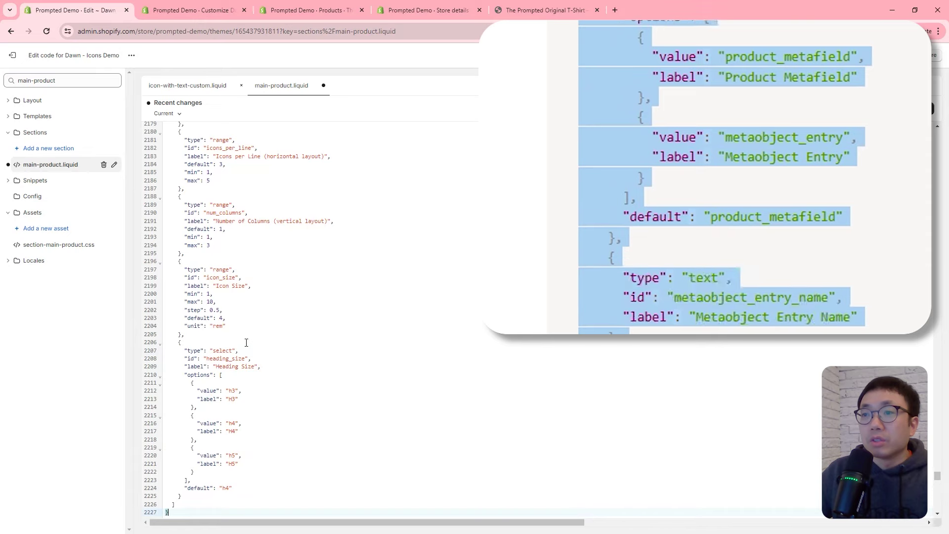
{"action": "scroll", "coordinate": [213, 275], "scroll_direction": "up", "scroll_amount": 3}
{"action": "scroll", "coordinate": [214, 275], "scroll_direction": "up", "scroll_amount": 2}
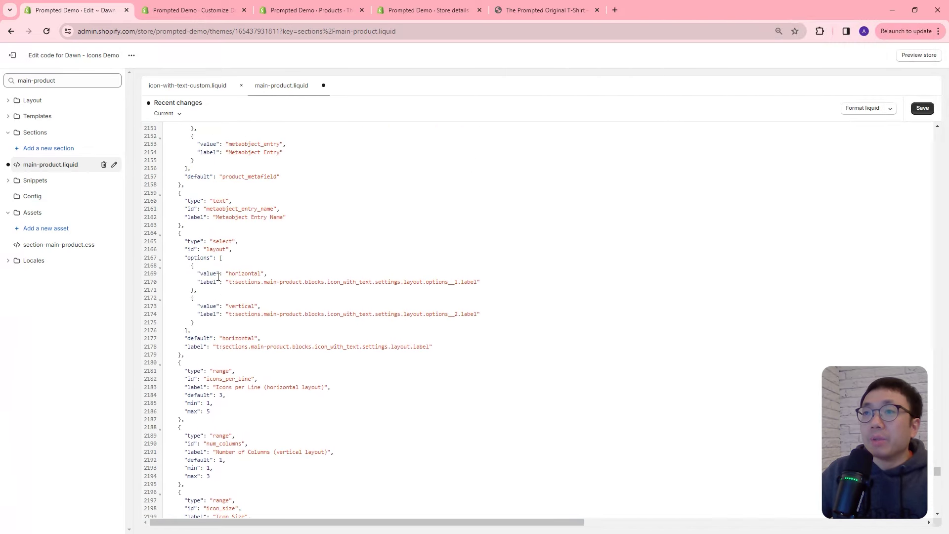
{"action": "scroll", "coordinate": [218, 277], "scroll_direction": "down", "scroll_amount": 3}
{"action": "scroll", "coordinate": [215, 261], "scroll_direction": "up", "scroll_amount": 8}
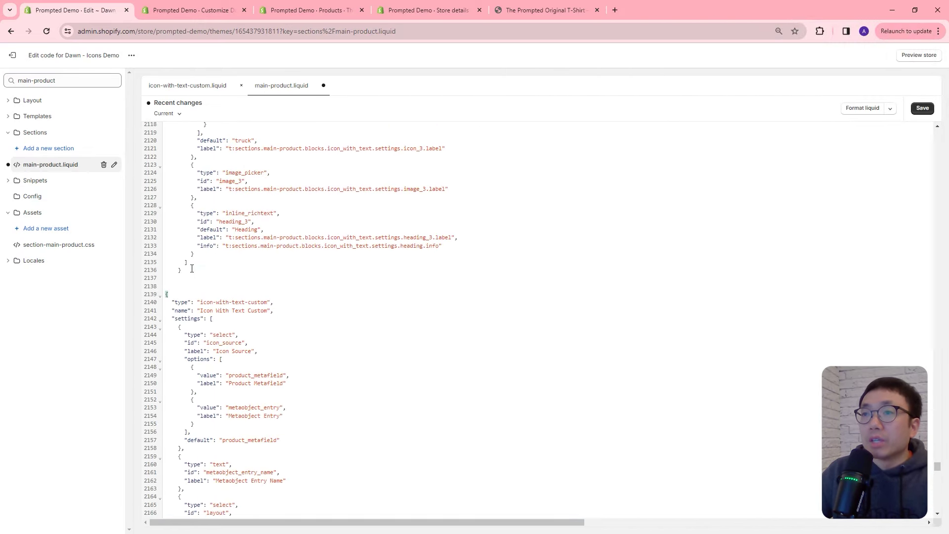
Add a comma after the closing brace of the preceding "icon-with-text" block and save main-product.liquid
{"action": "type", "text": ","}
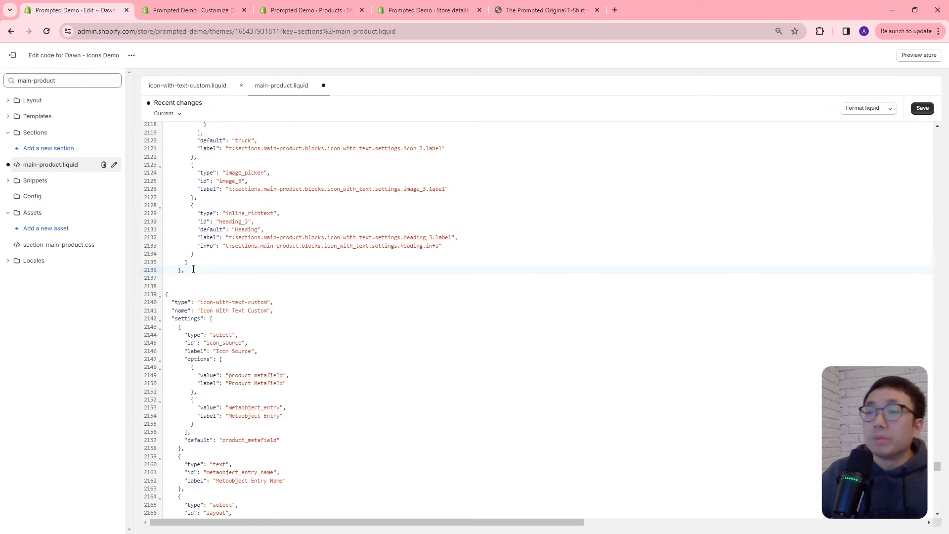
{"action": "scroll", "coordinate": [188, 307], "scroll_direction": "down", "scroll_amount": 2}
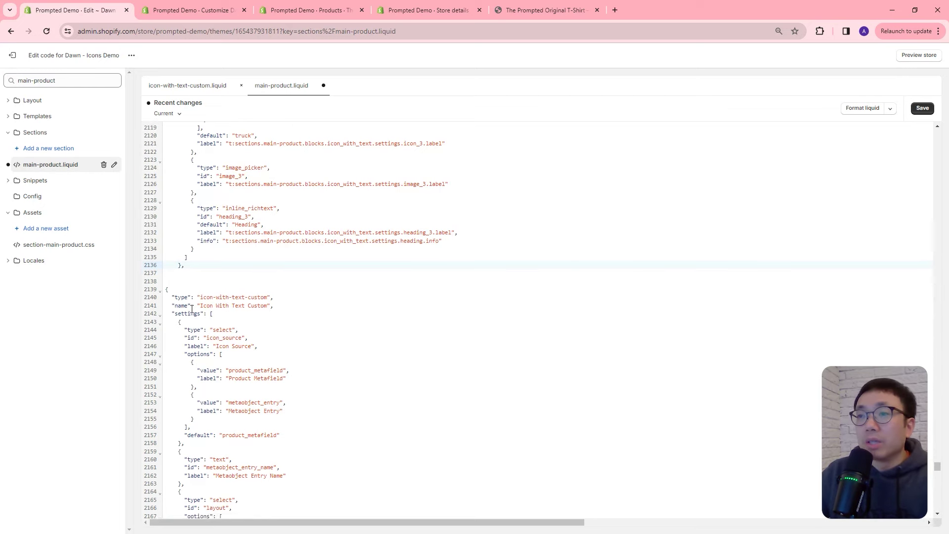
{"action": "left_click", "coordinate": [919, 110]}
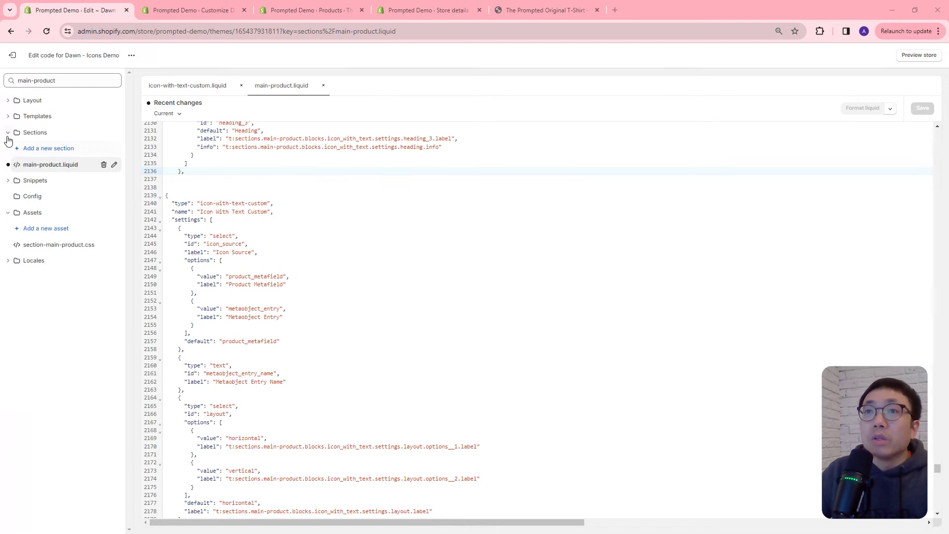
Create a new liquid section file named icon-with-text-custom
{"action": "left_click", "coordinate": [37, 152]}
{"action": "left_click", "coordinate": [424, 310]}
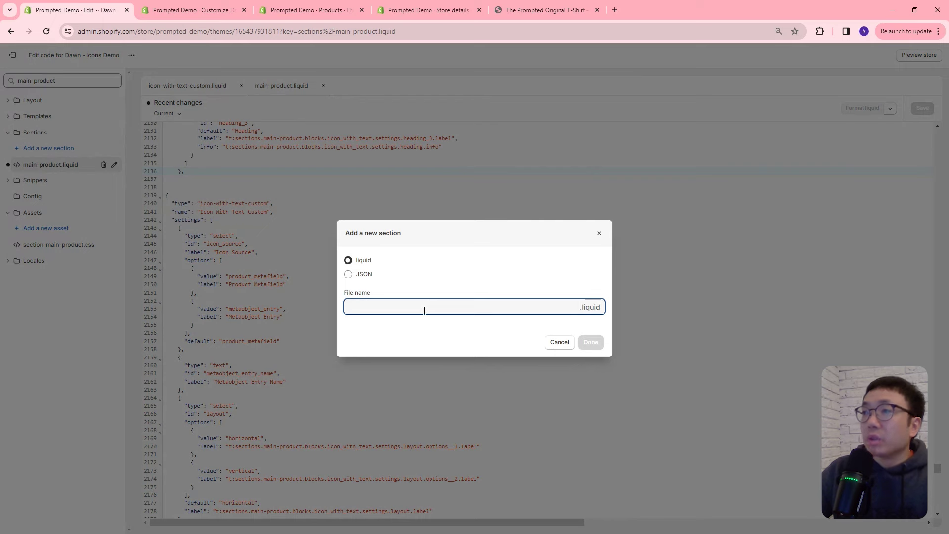
{"action": "type", "text": "icon-with-text"}
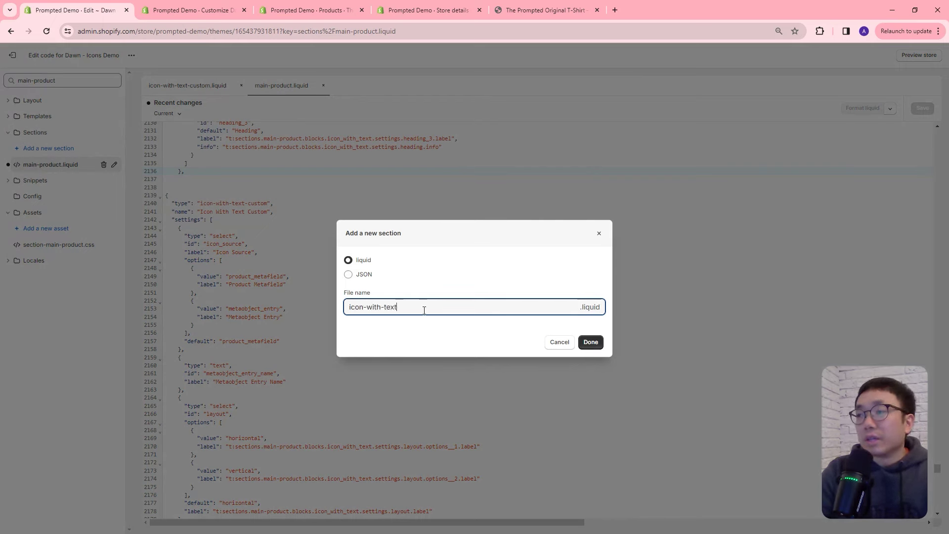
{"action": "type", "text": "-custom"}
{"action": "left_click", "coordinate": [591, 342]}
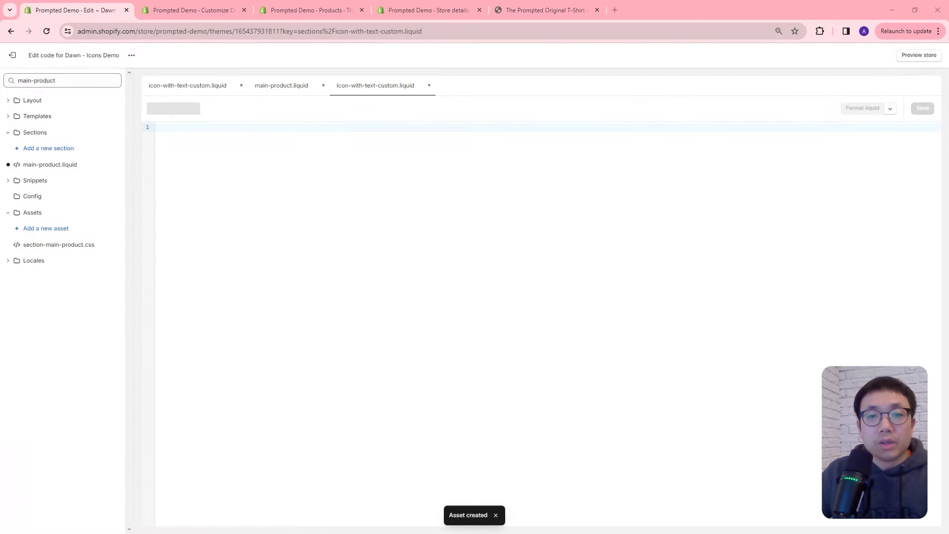
Replace the default contents of the new section file with the Icon With Text Custom section code and save it
{"action": "key", "text": "ctrl+a"}
{"action": "key", "text": "BackSpace"}
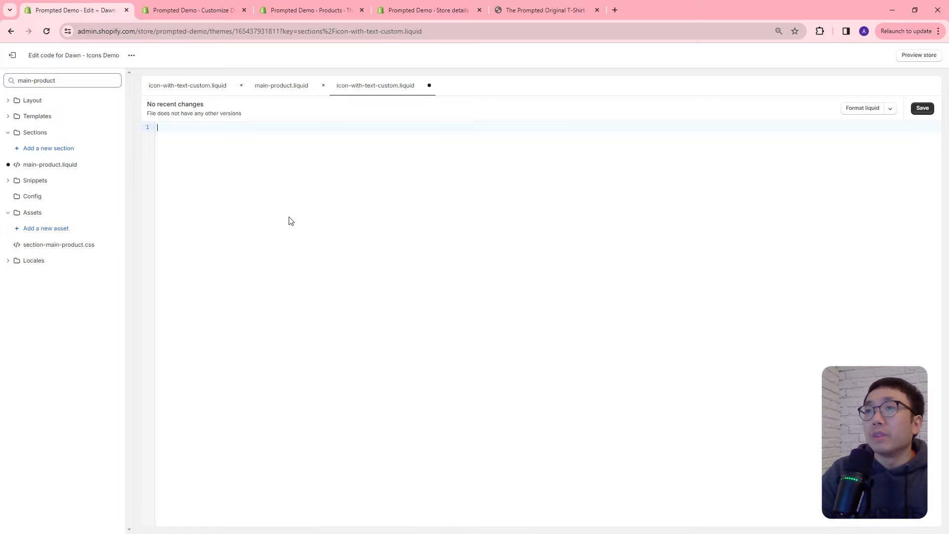
{"action": "key", "text": "ctrl+v"}
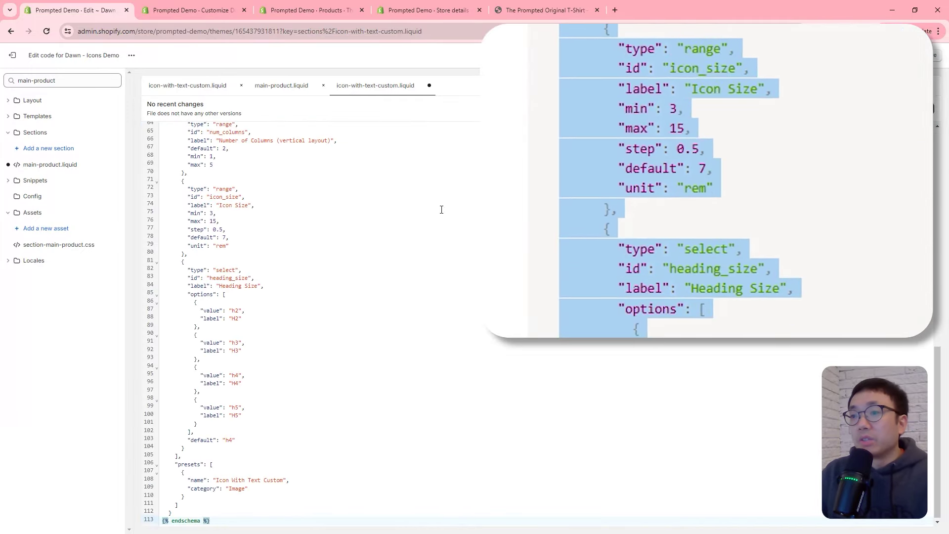
{"action": "left_click", "coordinate": [928, 111]}
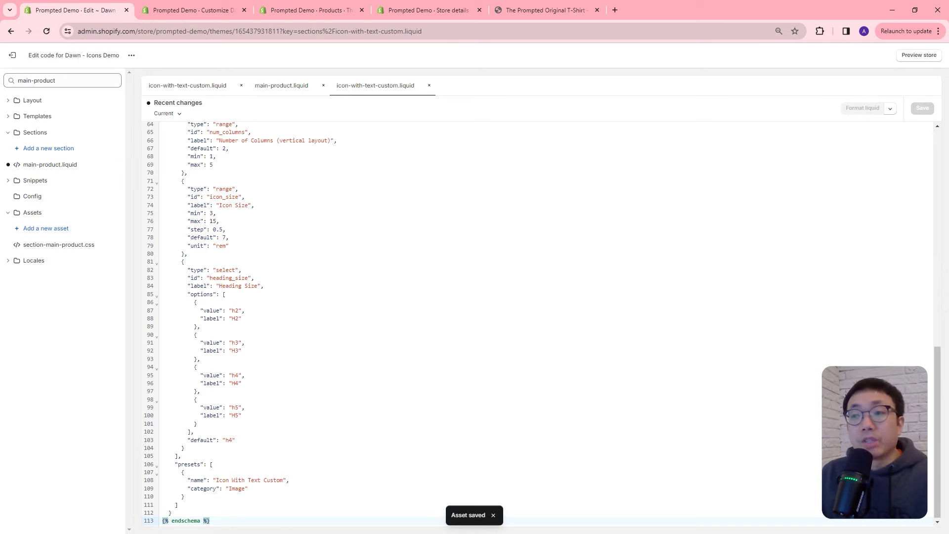
Switch to the theme editor, save the pending changes to the default product template and reload the editor
{"action": "key", "text": "ctrl+Tab"}
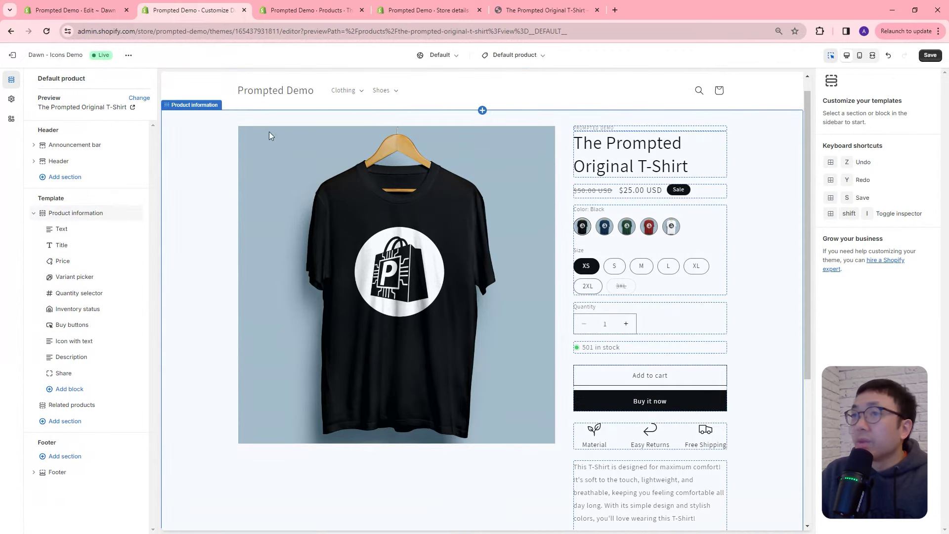
{"action": "left_click", "coordinate": [49, 33]}
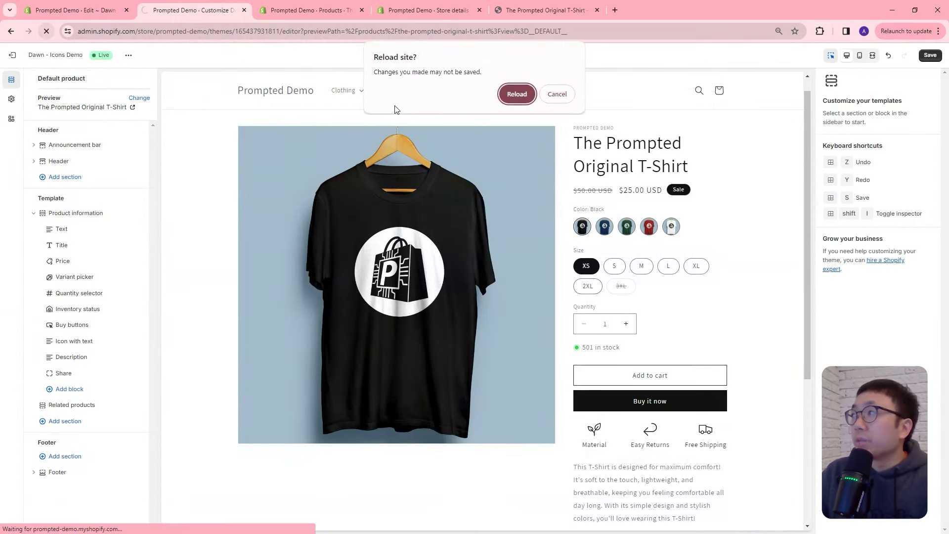
{"action": "left_click", "coordinate": [556, 94]}
{"action": "left_click", "coordinate": [931, 56]}
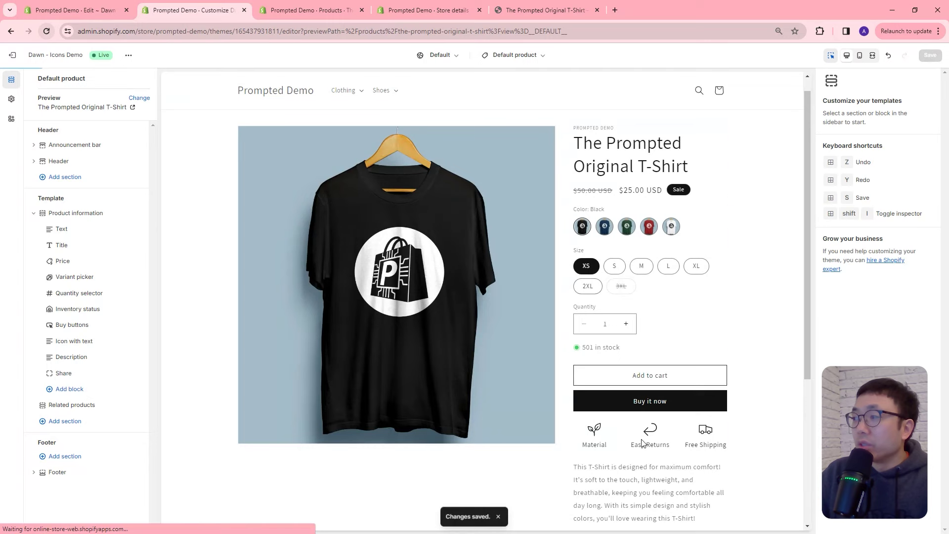
{"action": "left_click", "coordinate": [48, 32]}
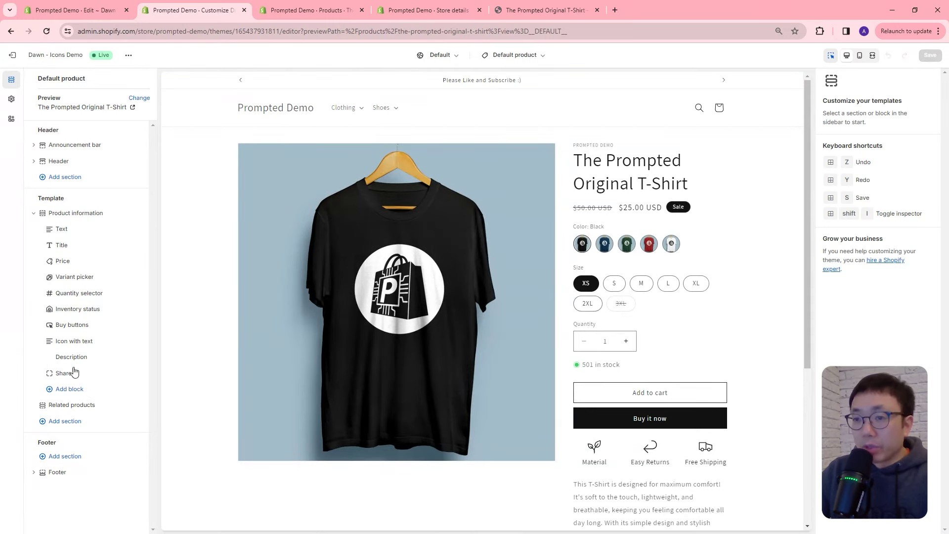
Add an Icon With Text Custom block to Product information and place it between Icon with text and Description
{"action": "left_click", "coordinate": [71, 390]}
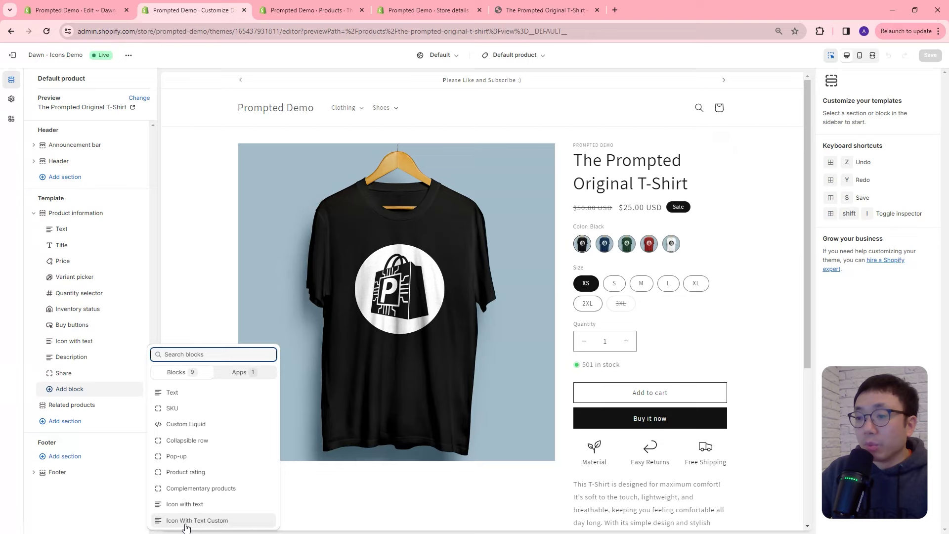
{"action": "left_click", "coordinate": [227, 520]}
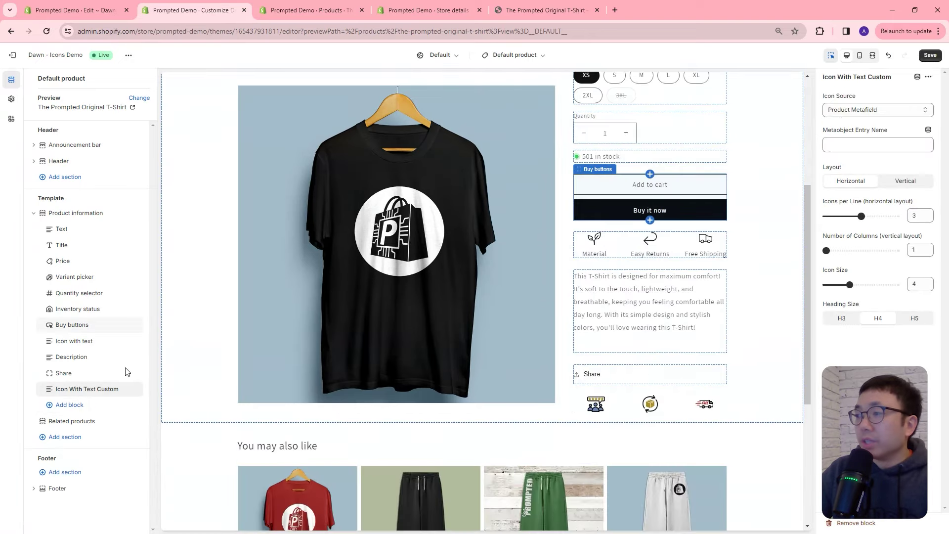
{"action": "left_click_drag", "start_coordinate": [48, 396], "coordinate": [51, 357]}
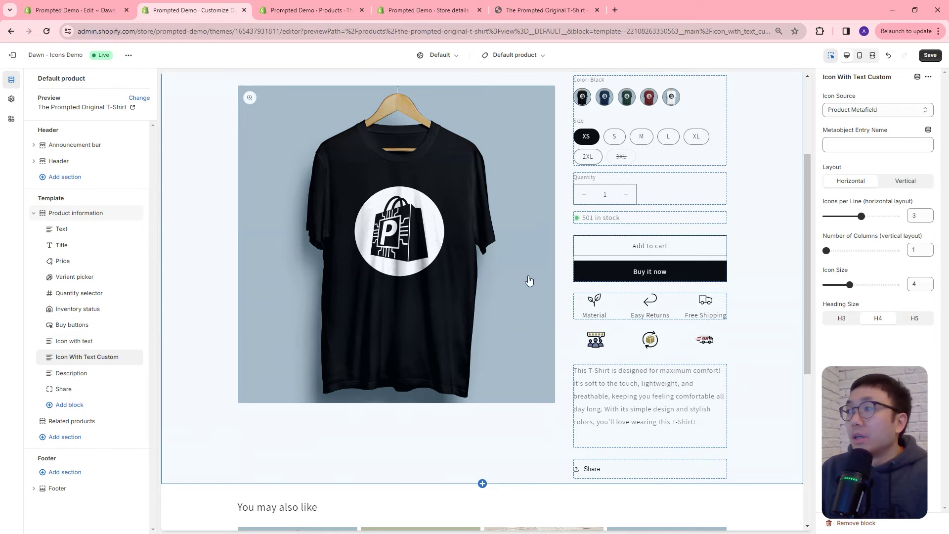
Switch to the icons-grouping-1 metaobject entry, add the texts Over 100,000 Happy Customers, Easy Returns and Free Shipping, and save the entry
{"action": "left_click", "coordinate": [454, 12]}
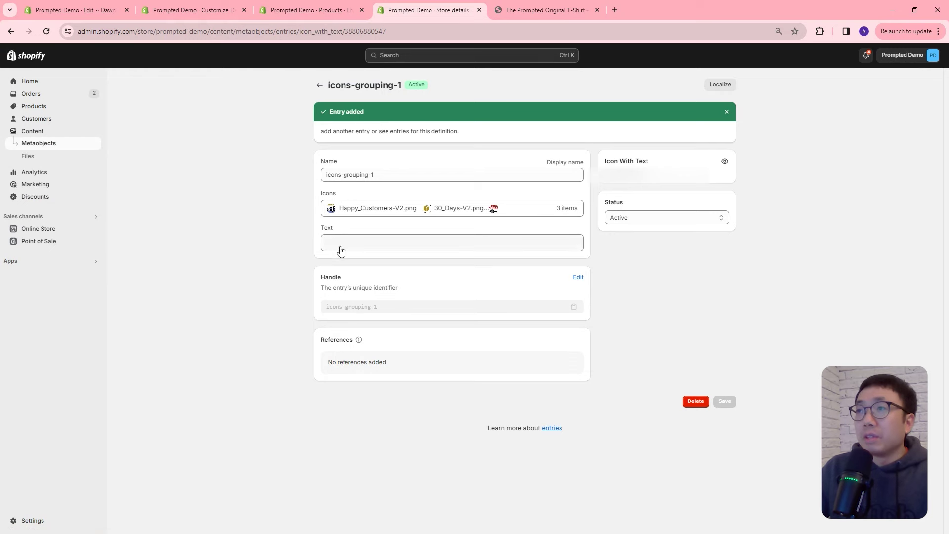
{"action": "left_click", "coordinate": [407, 202]}
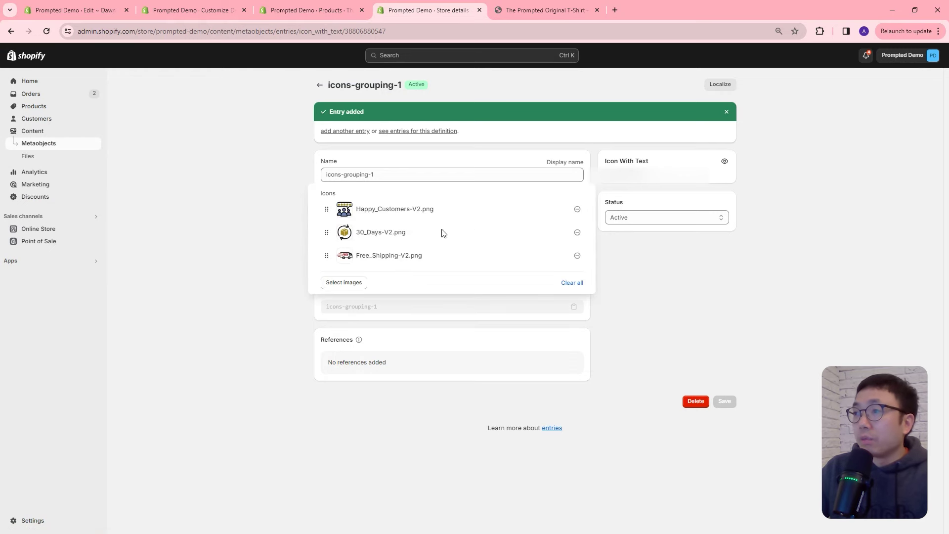
{"action": "left_click", "coordinate": [655, 270]}
{"action": "left_click", "coordinate": [345, 243]}
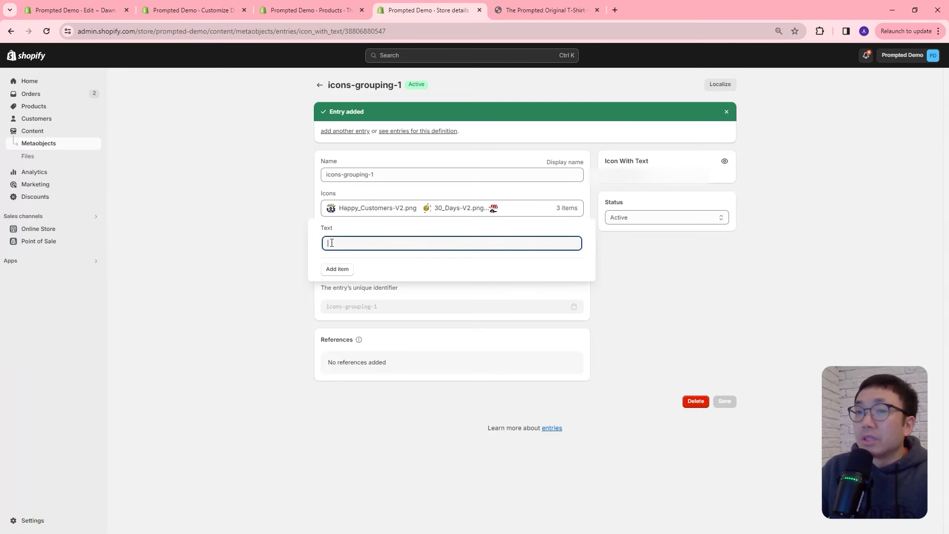
{"action": "left_click", "coordinate": [366, 212]}
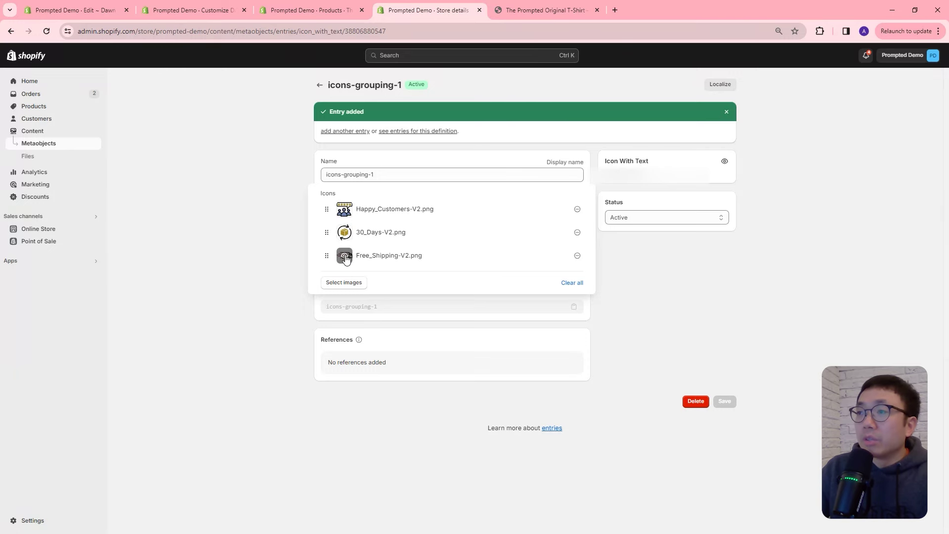
{"action": "left_click", "coordinate": [305, 266]}
{"action": "left_click", "coordinate": [326, 243]}
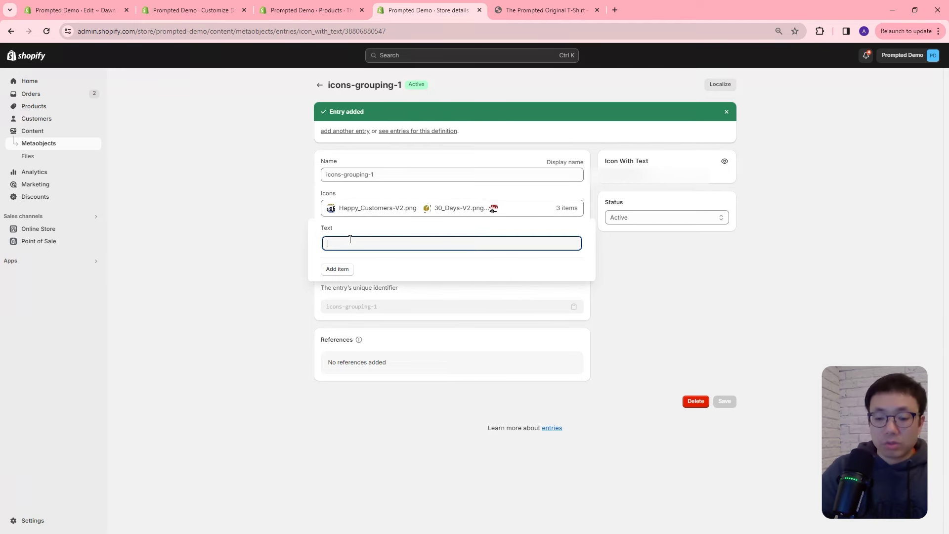
{"action": "type", "text": "Over 100,000 Happy Customers"}
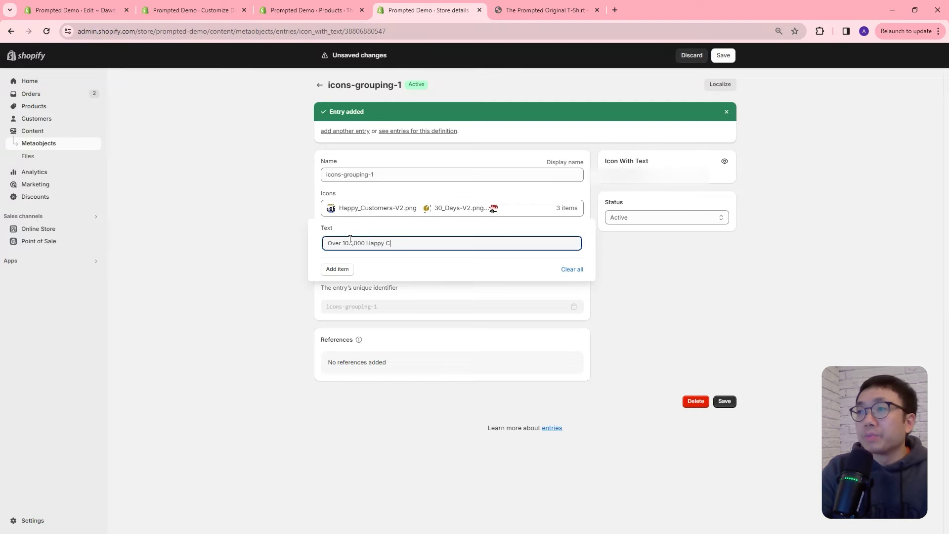
{"action": "left_click", "coordinate": [343, 270]}
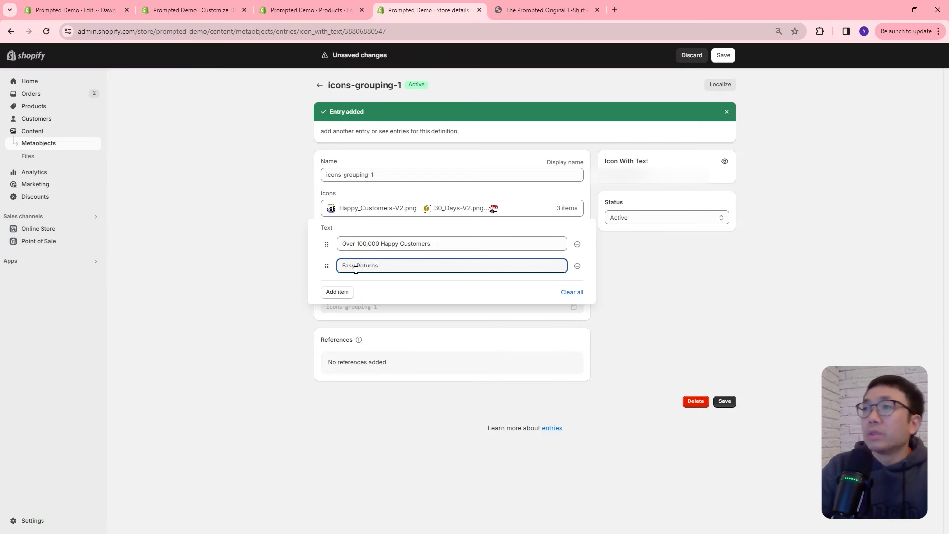
{"action": "left_click", "coordinate": [346, 292]}
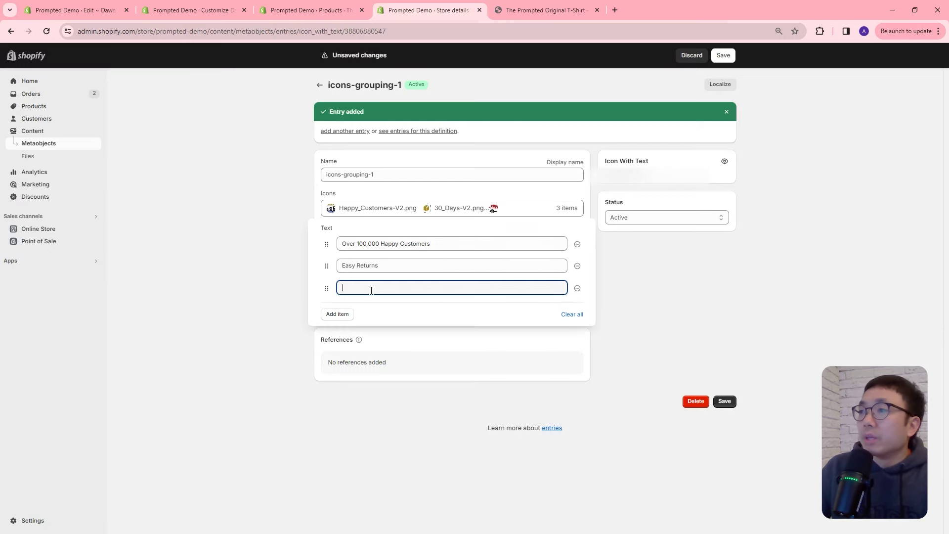
{"action": "type", "text": "Free Shipping"}
{"action": "left_click", "coordinate": [723, 55]}
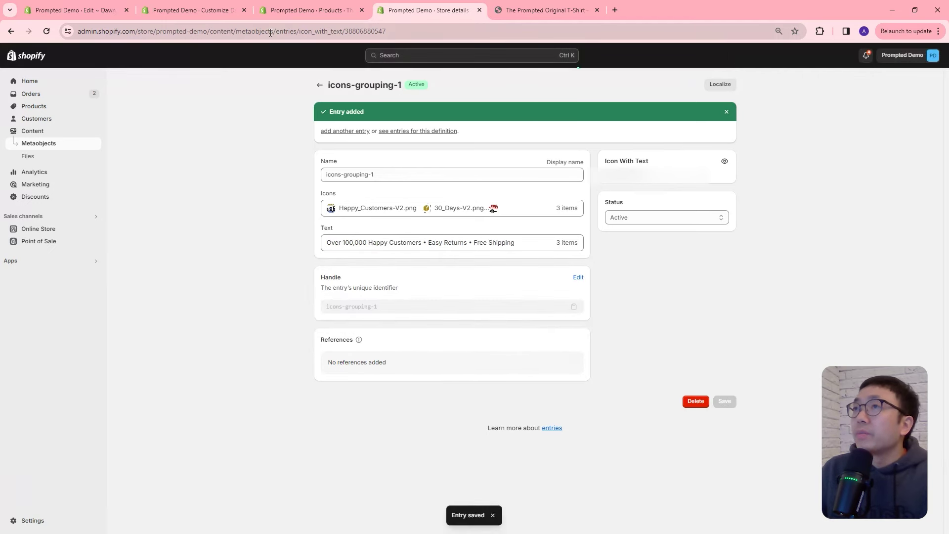
Switch back to the theme editor and save the default product template with the Icon With Text Custom block
{"action": "left_click", "coordinate": [177, 14]}
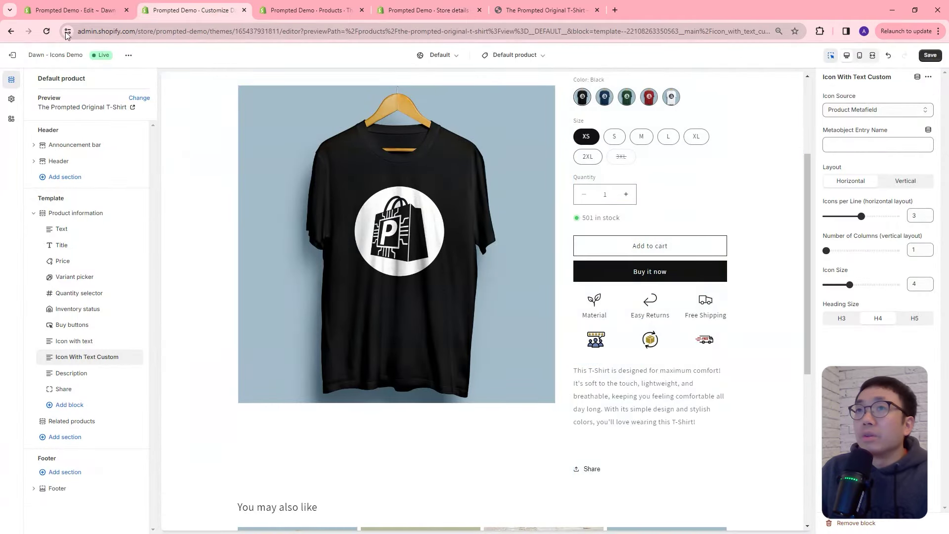
{"action": "key", "text": "ctrl+s"}
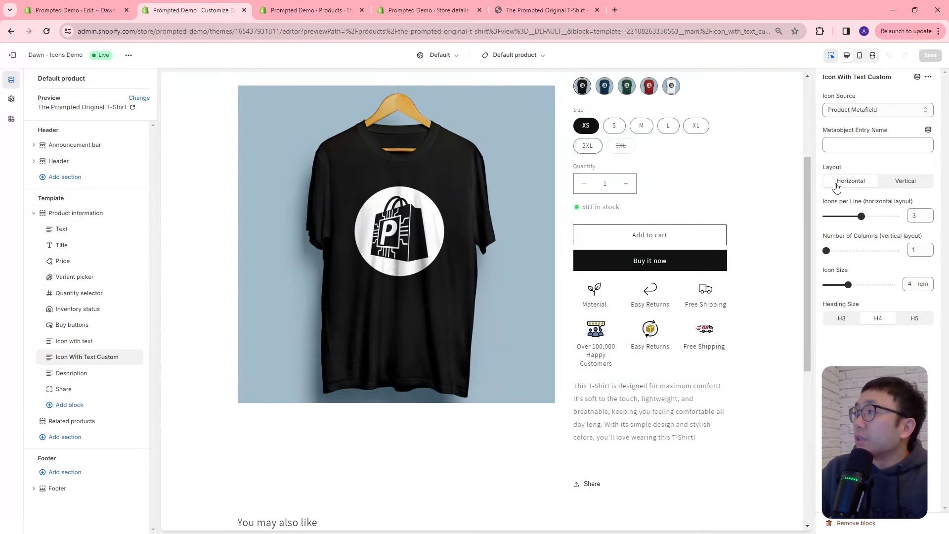
Try the vertical layout on the Icon With Text Custom and Icon with text blocks, and return the custom block to horizontal
{"action": "left_click", "coordinate": [915, 187]}
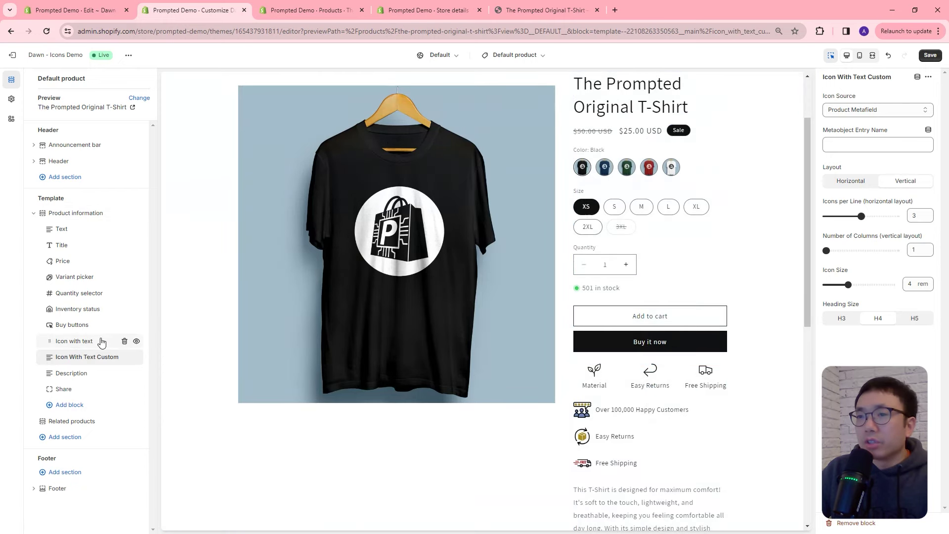
{"action": "left_click", "coordinate": [130, 342]}
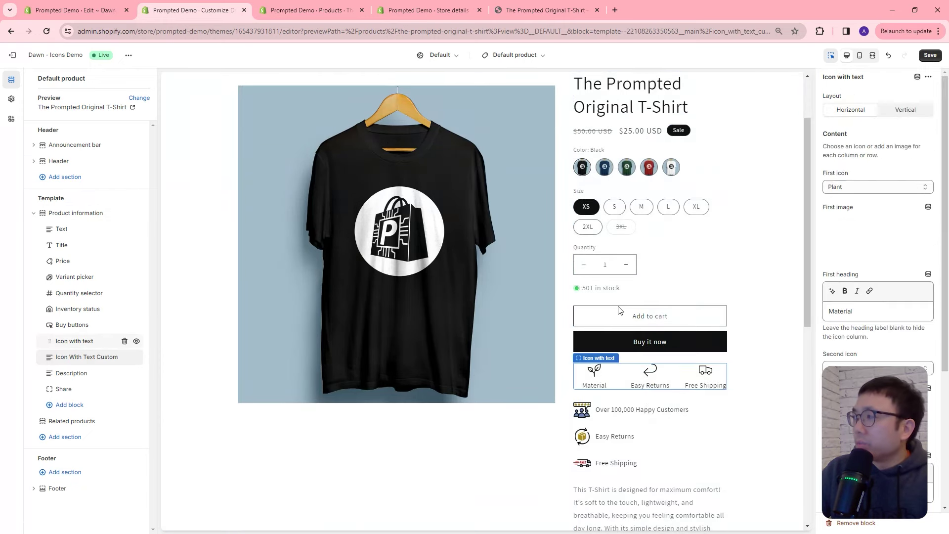
{"action": "left_click", "coordinate": [907, 113]}
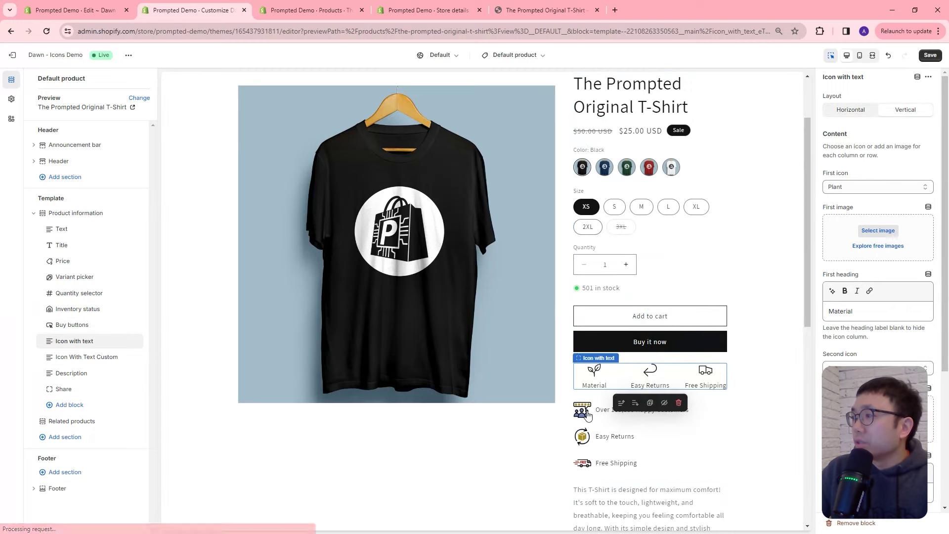
{"action": "left_click", "coordinate": [87, 357]}
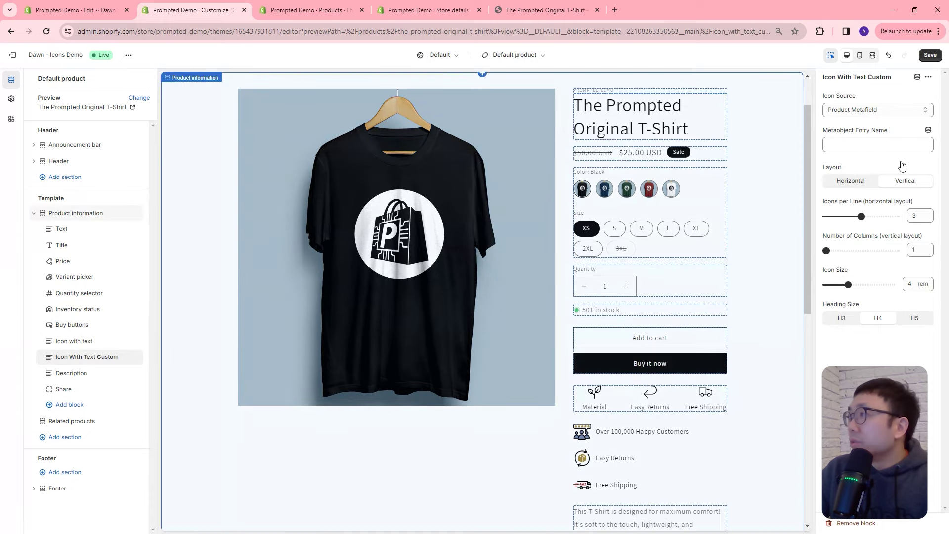
{"action": "left_click", "coordinate": [856, 183]}
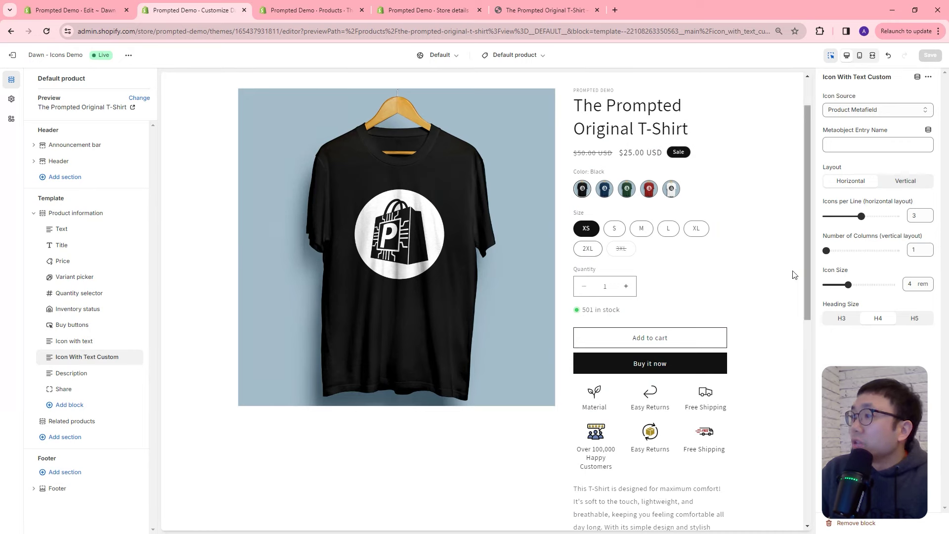
{"action": "scroll", "coordinate": [686, 332], "scroll_direction": "down", "scroll_amount": 2}
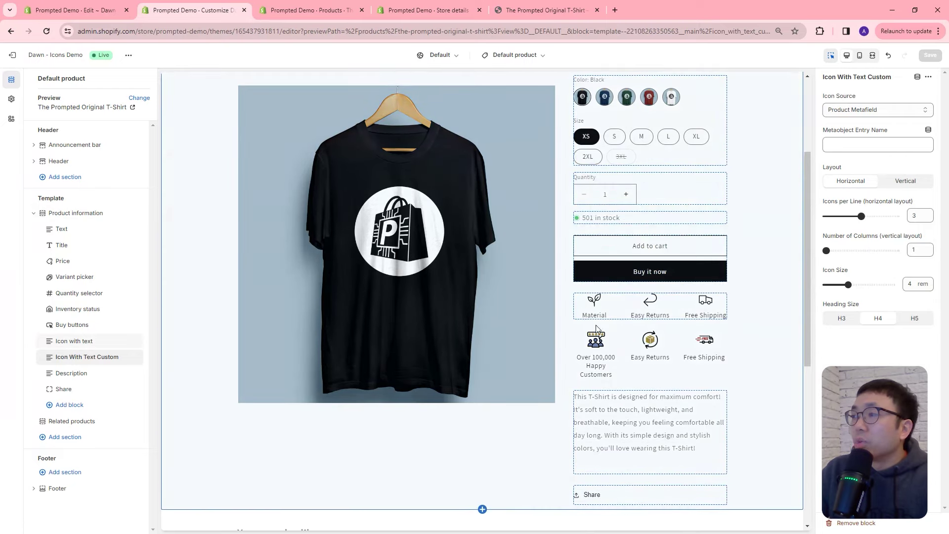
Switch to the metaobject entries and start a new Icon With Text entry named icons-grouping-2
{"action": "left_click", "coordinate": [440, 18]}
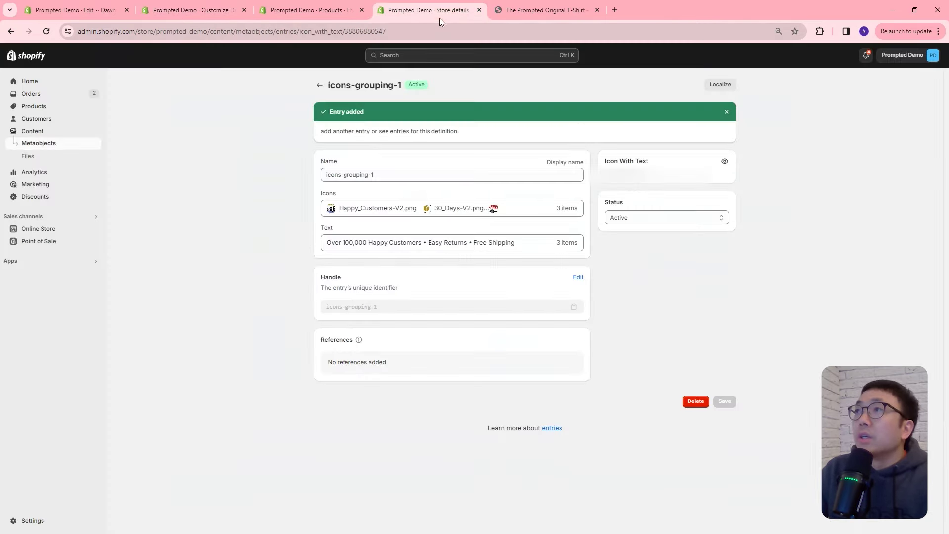
{"action": "left_click", "coordinate": [524, 213]}
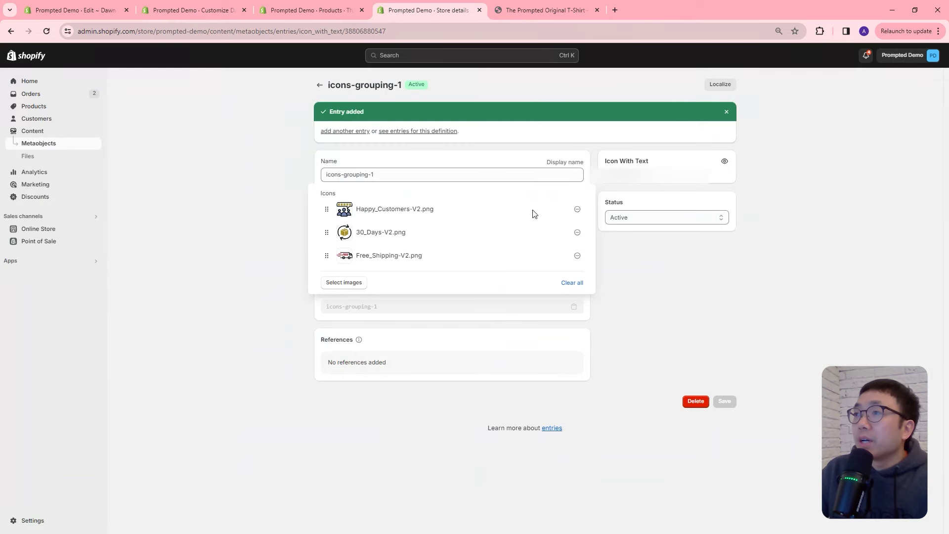
{"action": "left_click", "coordinate": [351, 131]}
{"action": "left_click", "coordinate": [320, 85]}
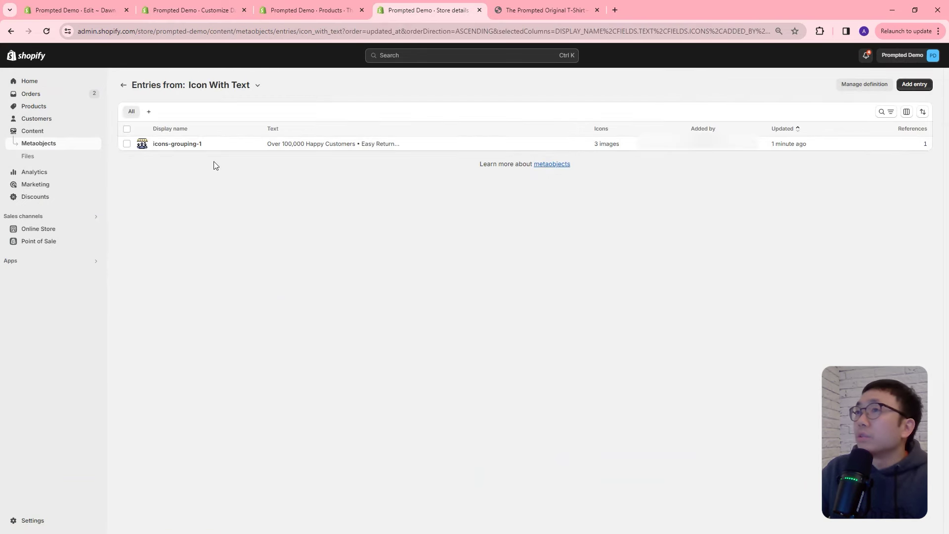
{"action": "left_click", "coordinate": [915, 84]}
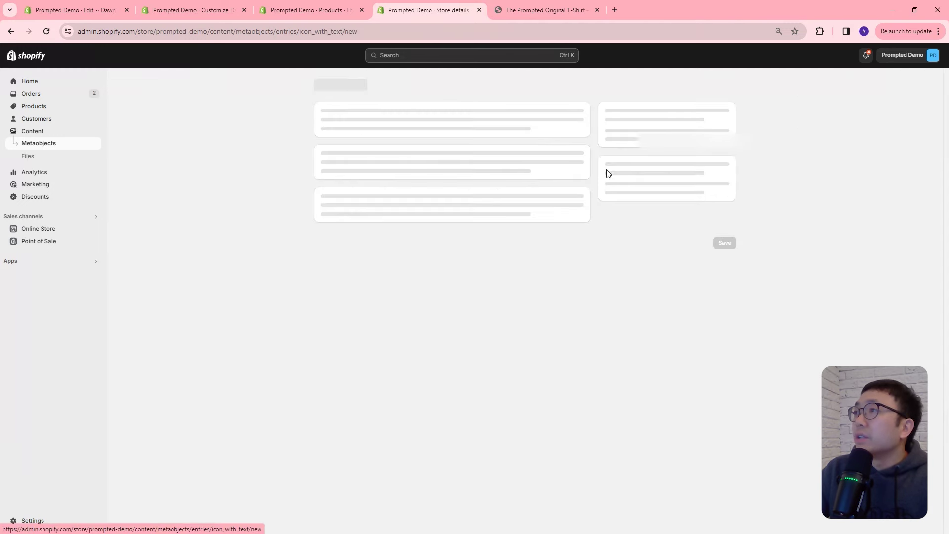
{"action": "left_click", "coordinate": [369, 127]}
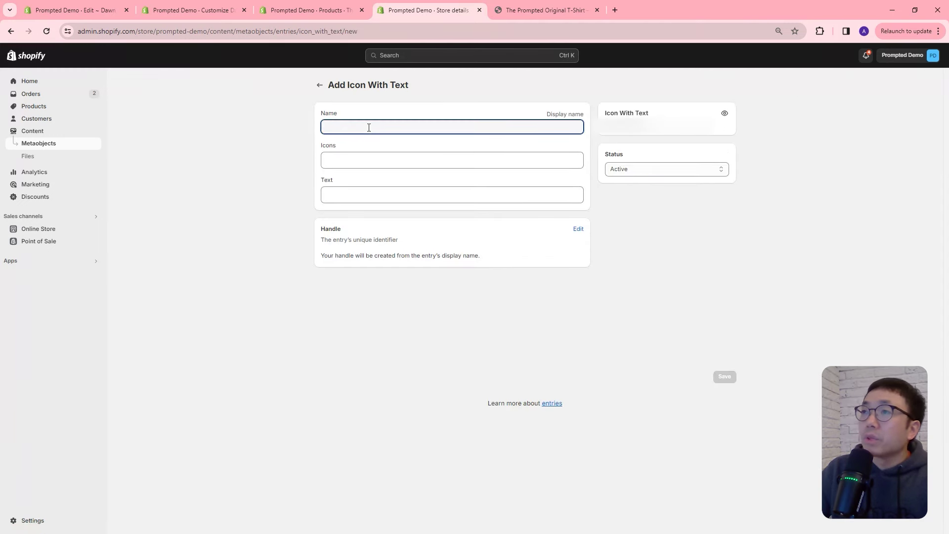
{"action": "type", "text": "icons-grouping-2"}
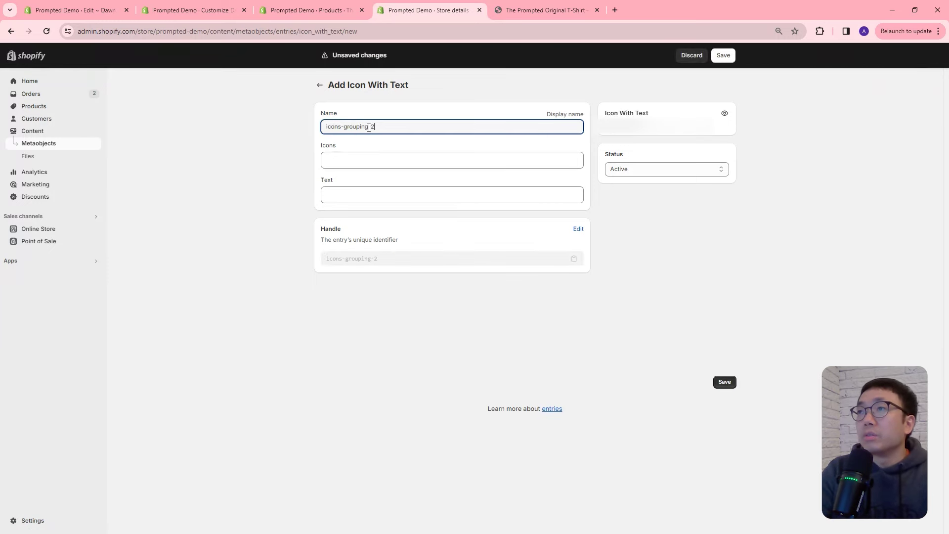
Add the icons Happy_Customers-V2, 30_Days-V2, Free_Shipping-V2, Perfect_Fit-V2 and Made_In_USA-V2 to the new entry, in that order
{"action": "left_click", "coordinate": [377, 154]}
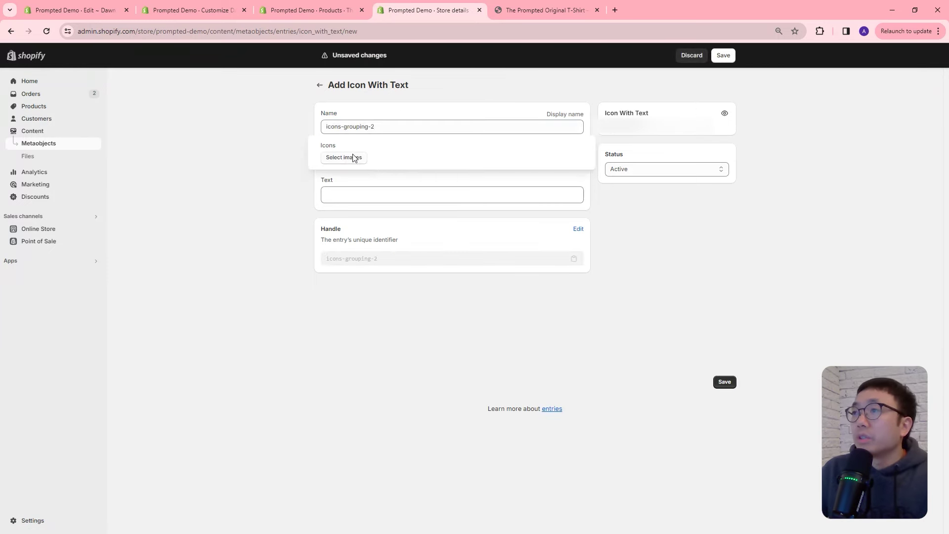
{"action": "left_click", "coordinate": [354, 158]}
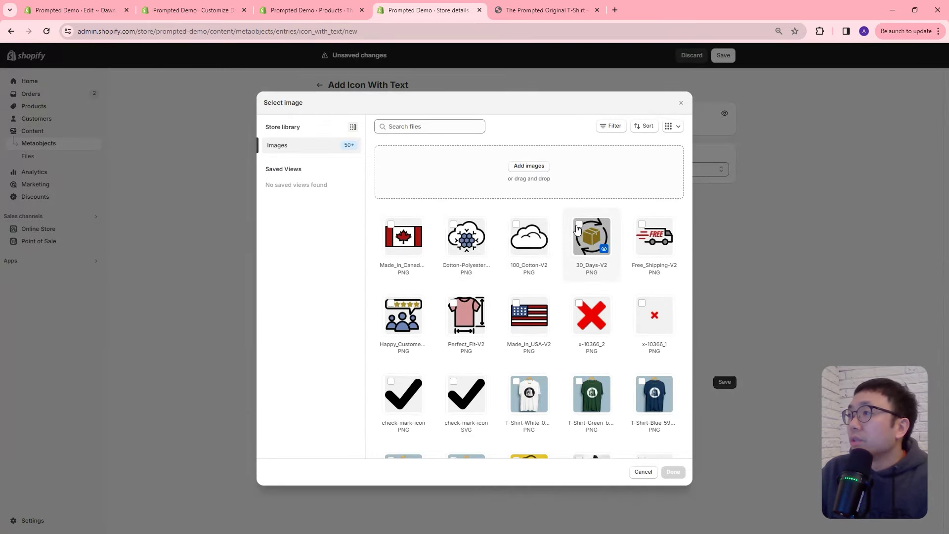
{"action": "left_click", "coordinate": [391, 303]}
{"action": "left_click", "coordinate": [579, 227]}
{"action": "left_click", "coordinate": [642, 226]}
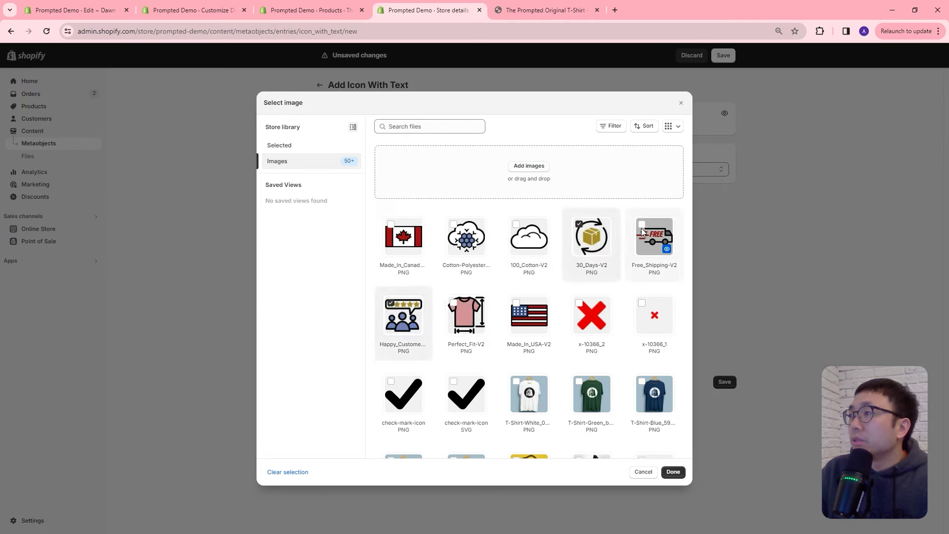
{"action": "left_click", "coordinate": [453, 303]}
{"action": "left_click", "coordinate": [517, 304]}
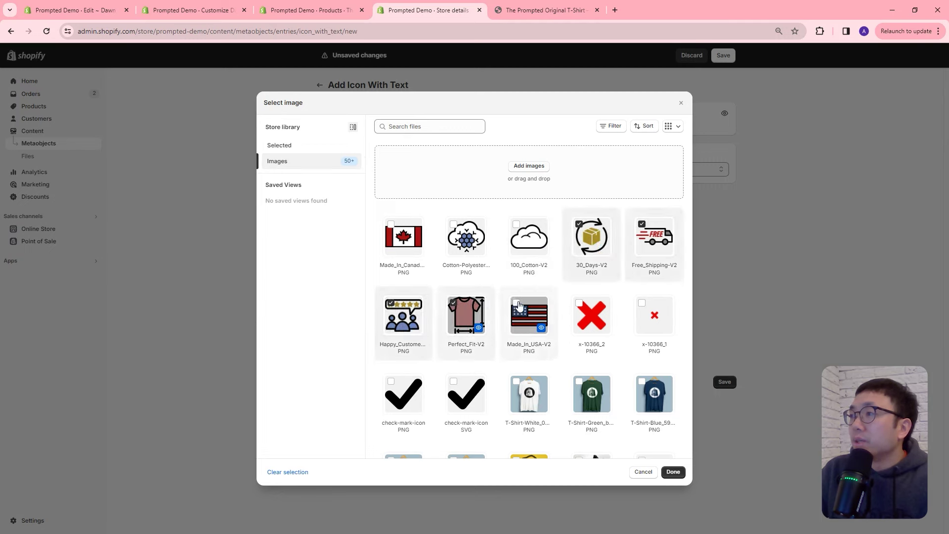
{"action": "left_click", "coordinate": [672, 473]}
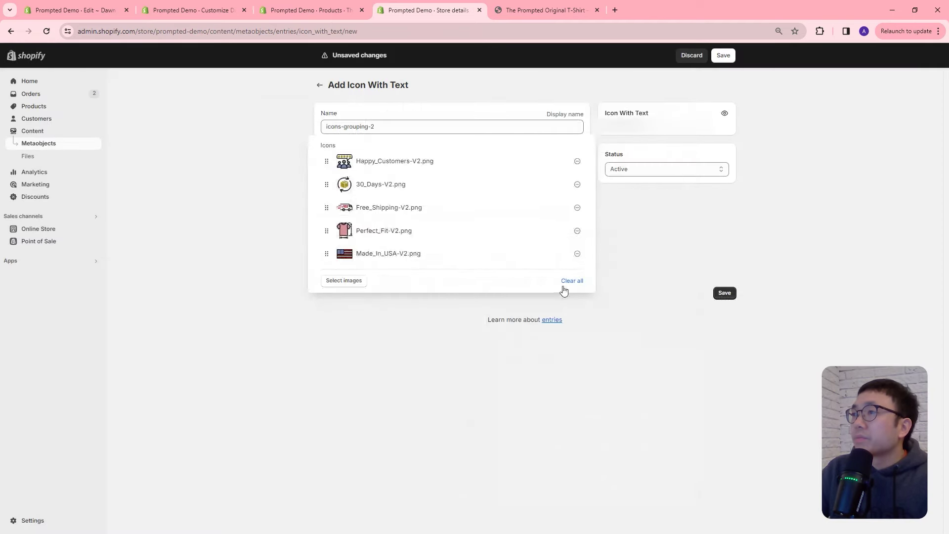
{"action": "left_click", "coordinate": [604, 291]}
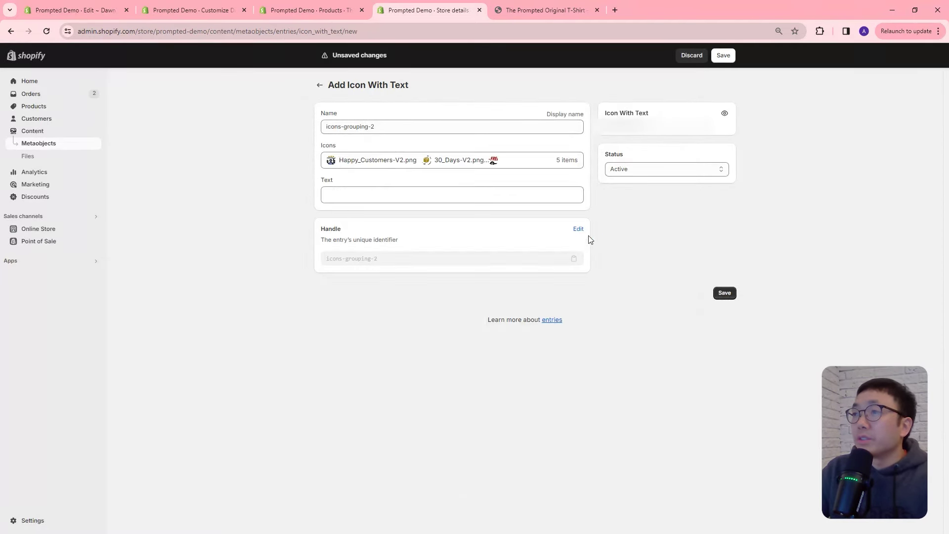
Add the texts 100,000 Happy Customers, Easy Returns, Free Shipping, Perfect Fit Guarantee and Made In USA to the icons-grouping-2 entry, in that order
{"action": "left_click", "coordinate": [357, 198]}
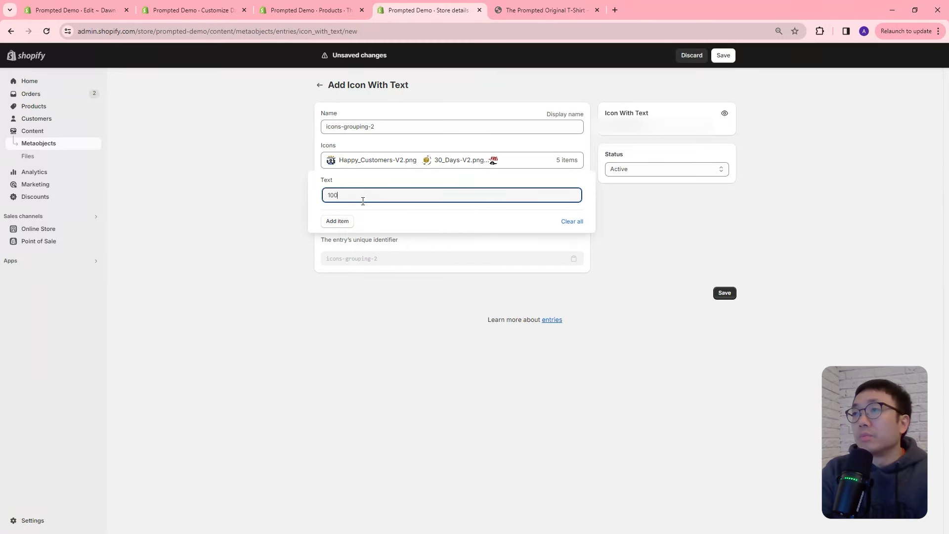
{"action": "type", "text": "100,000 Happy Customers"}
{"action": "left_click", "coordinate": [340, 221]}
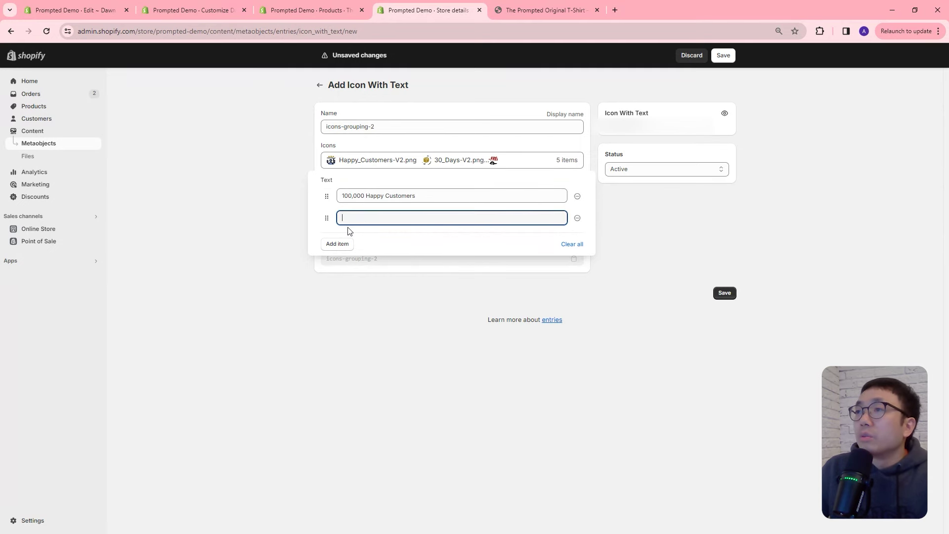
{"action": "type", "text": "Easy Returns"}
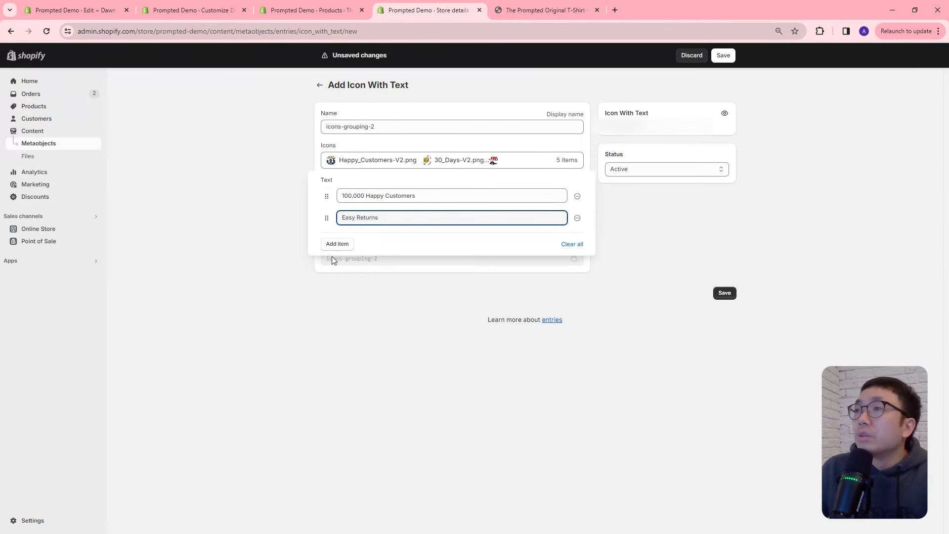
{"action": "left_click", "coordinate": [339, 245]}
{"action": "type", "text": "Free Shipping"}
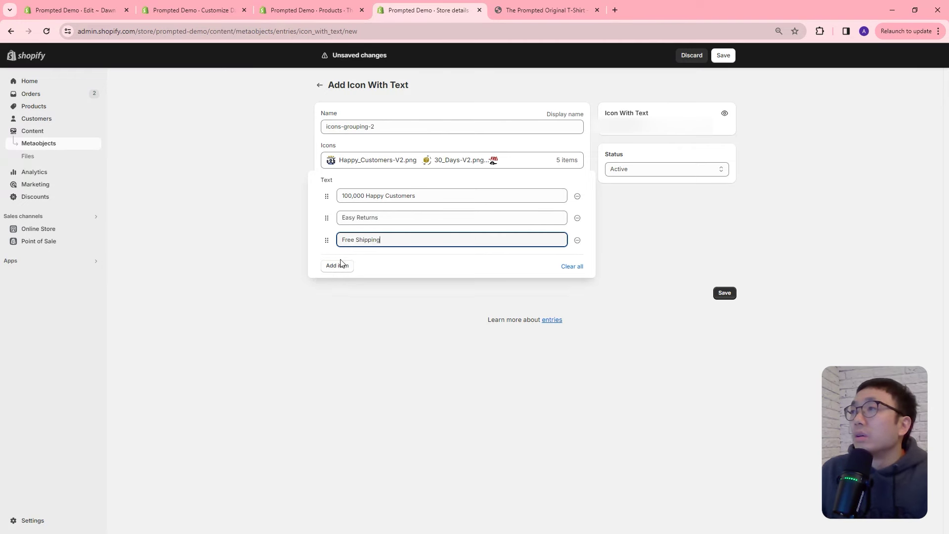
{"action": "left_click", "coordinate": [343, 263]}
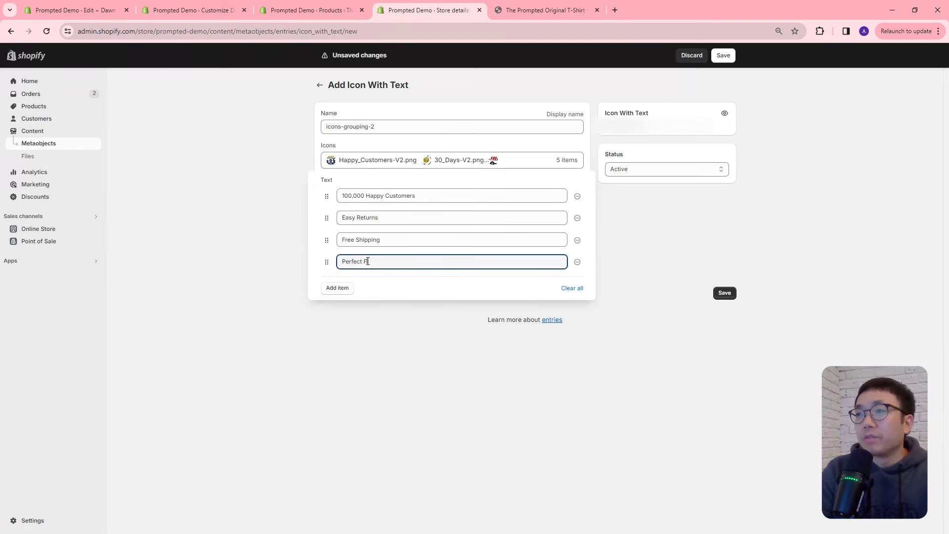
{"action": "type", "text": "Perfect Fit Guarantee"}
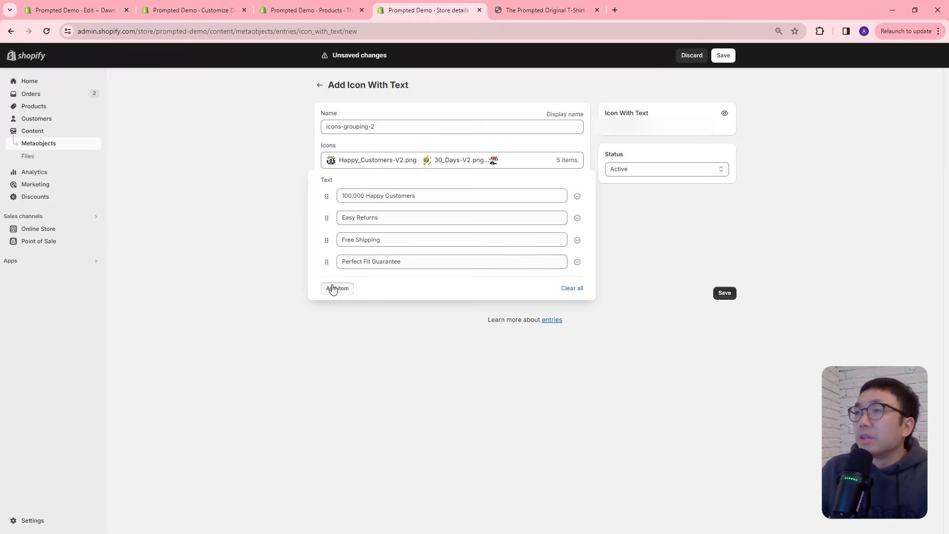
{"action": "left_click", "coordinate": [338, 287]}
{"action": "type", "text": "Made"}
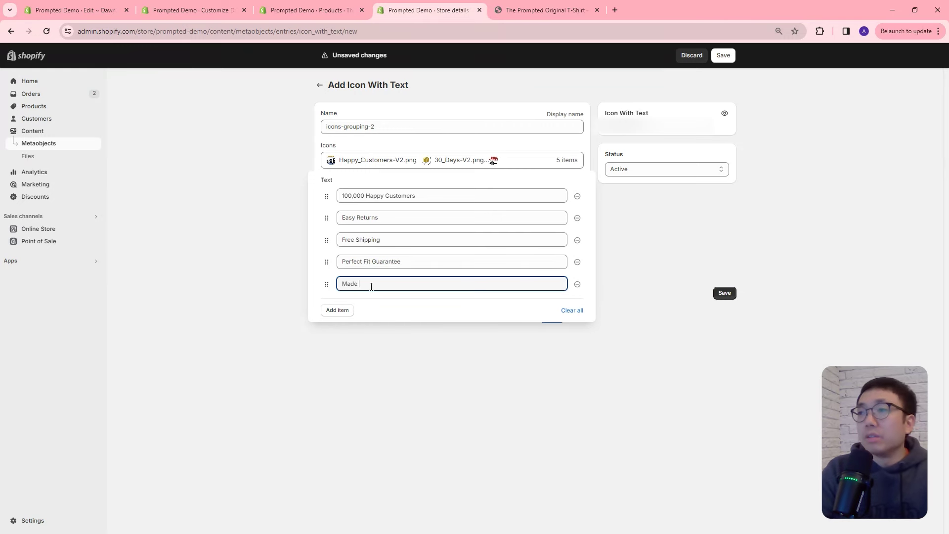
{"action": "type", "text": "In USA"}
Check the order of the entry's icons against its texts and save the icons-grouping-2 entry
{"action": "left_click", "coordinate": [703, 215]}
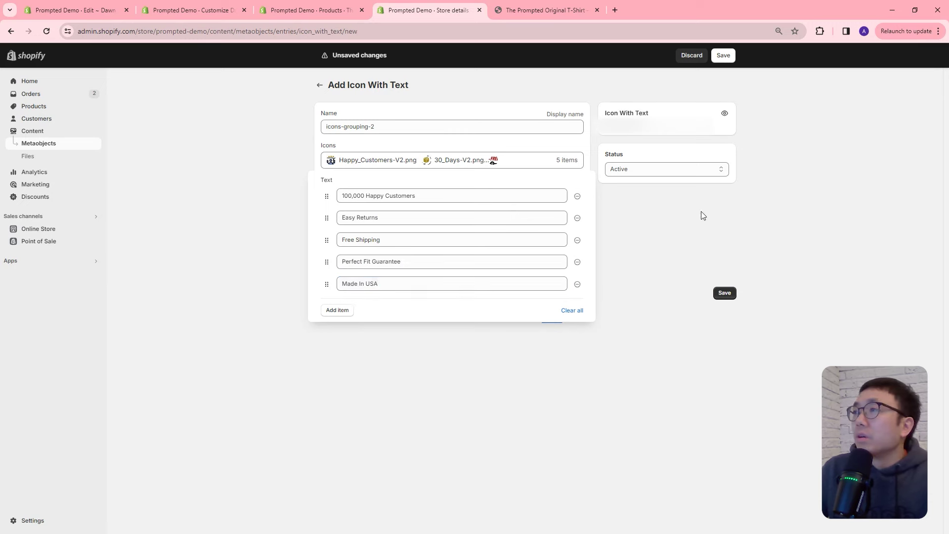
{"action": "left_click", "coordinate": [491, 156]}
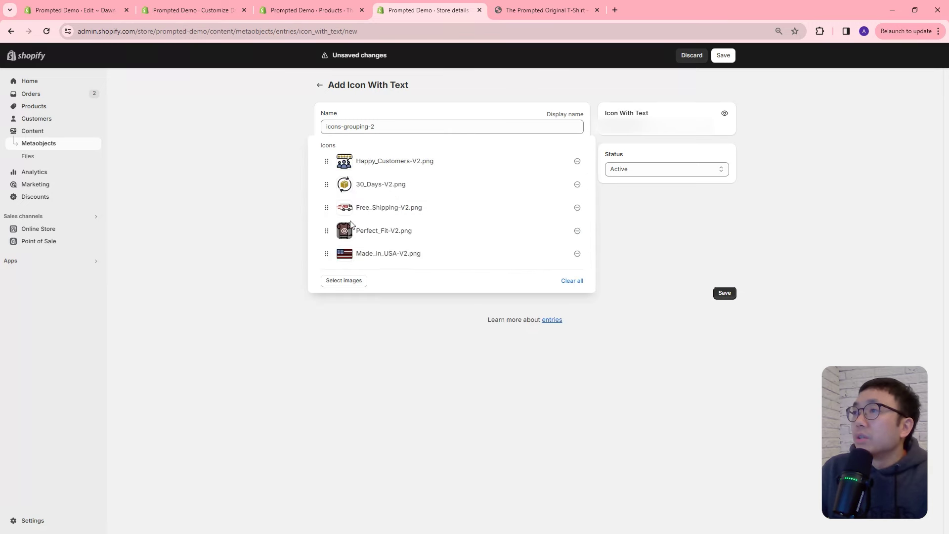
{"action": "left_click", "coordinate": [724, 55]}
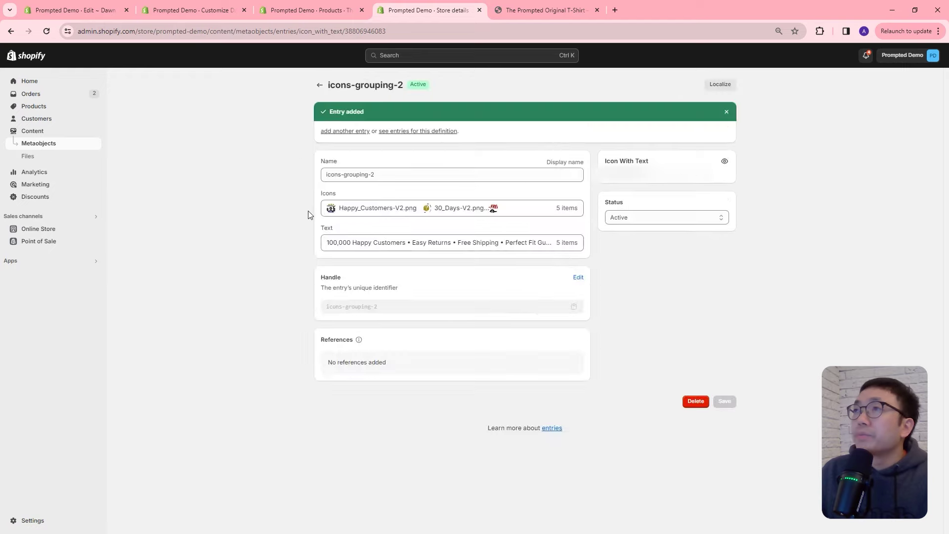
Switch to The Prompted Original T-Shirt product, set its Icons metafield to icons-grouping-2 and save the product
{"action": "left_click", "coordinate": [305, 15]}
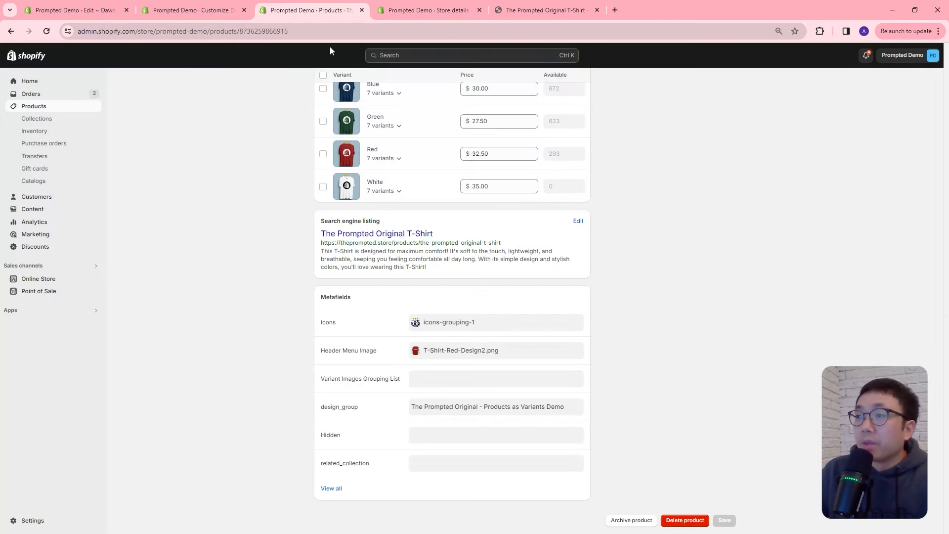
{"action": "left_click", "coordinate": [445, 328]}
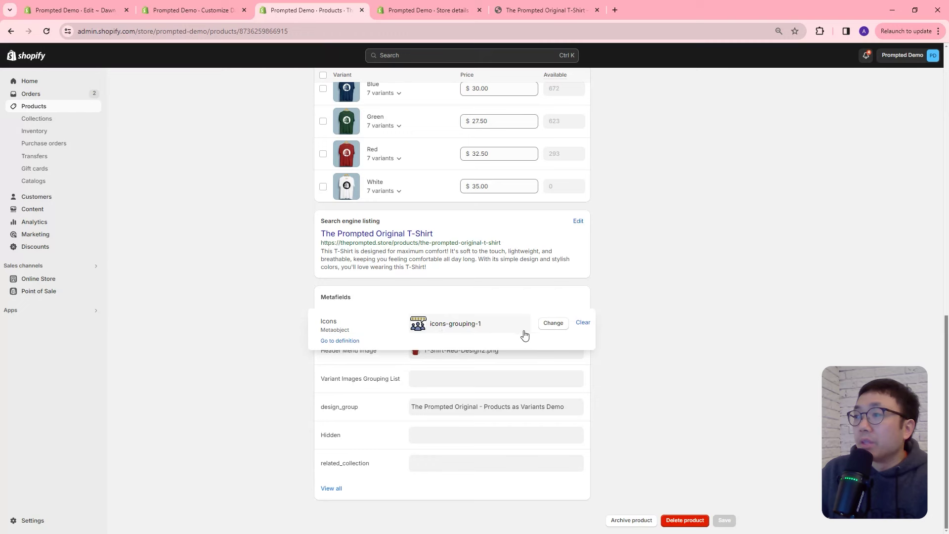
{"action": "left_click", "coordinate": [549, 327]}
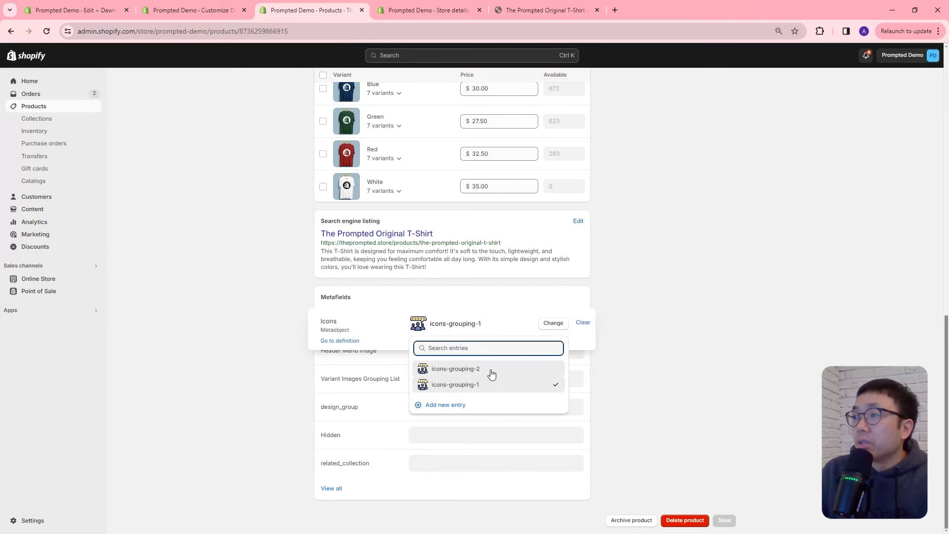
{"action": "left_click", "coordinate": [449, 371]}
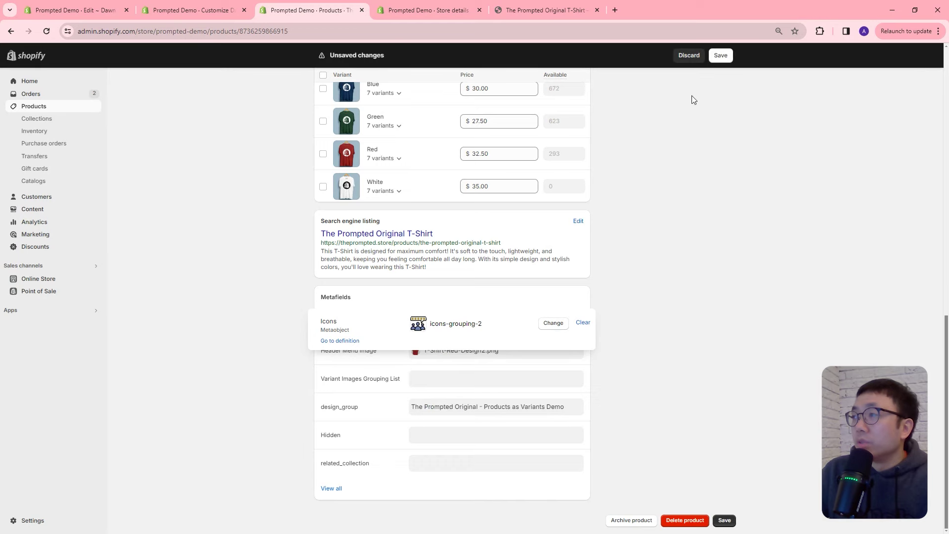
{"action": "left_click", "coordinate": [720, 58]}
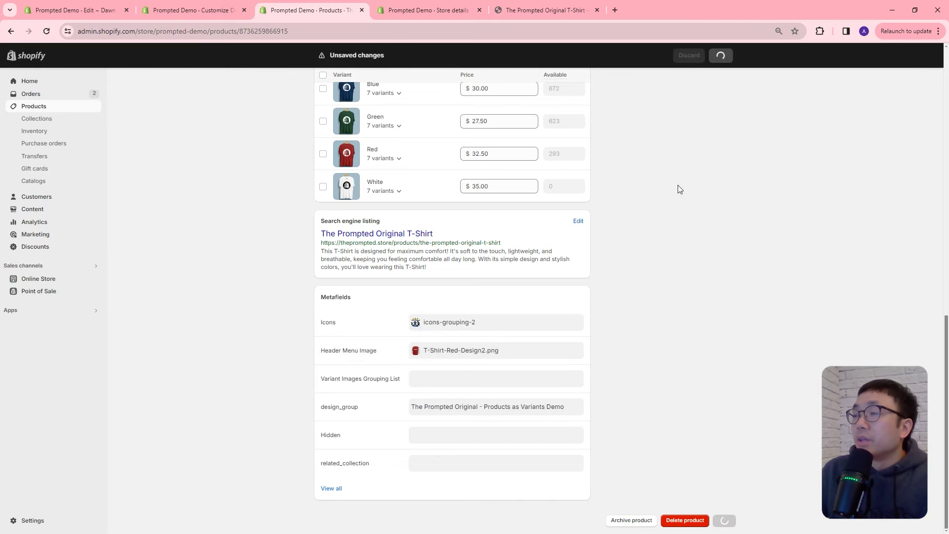
Switch back to the theme editor, reload it and examine the T-Shirt's custom icons in the product preview
{"action": "left_click", "coordinate": [199, 16]}
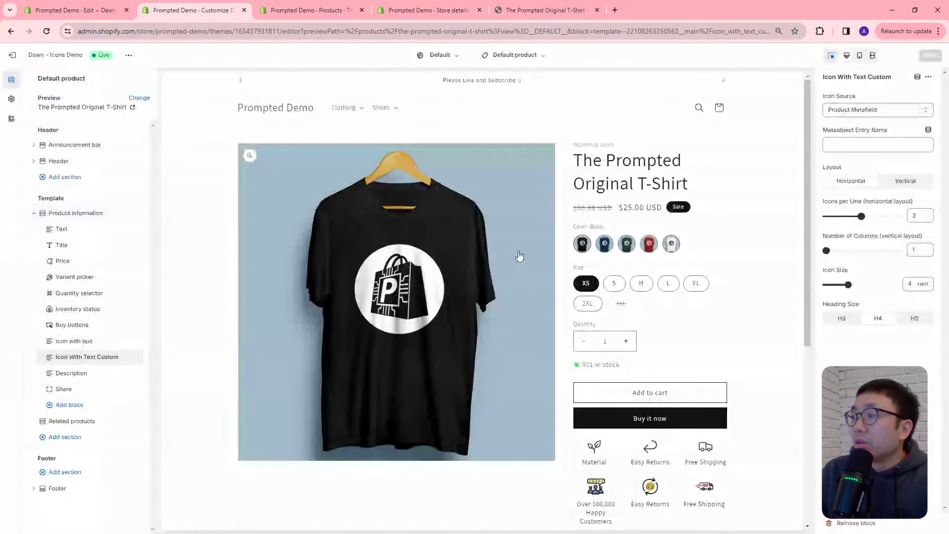
{"action": "scroll", "coordinate": [699, 338], "scroll_direction": "down", "scroll_amount": 1}
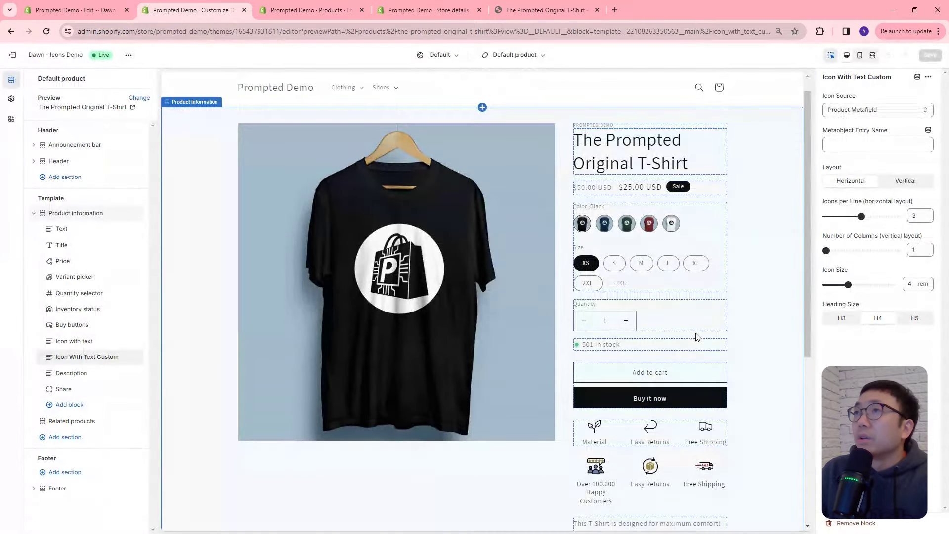
{"action": "scroll", "coordinate": [697, 338], "scroll_direction": "down", "scroll_amount": 3}
{"action": "key", "text": "F5"}
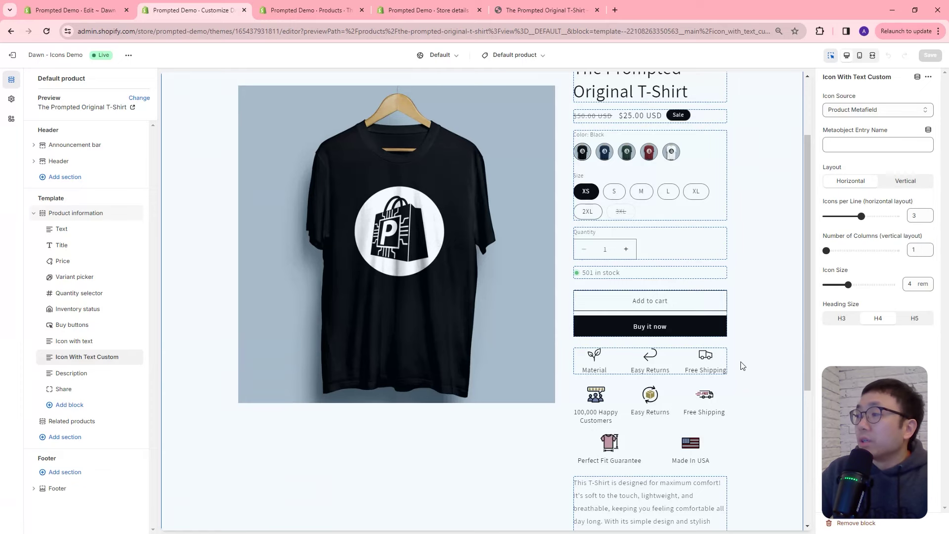
{"action": "scroll", "coordinate": [740, 363], "scroll_direction": "down", "scroll_amount": 3}
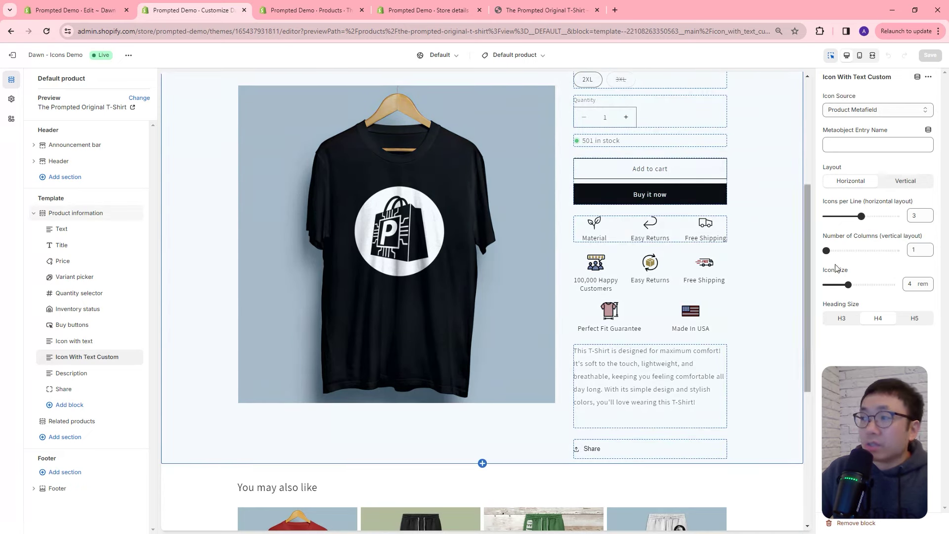
Try 4 and 5 icons per line in the Icon With Text Custom block and return the setting to 3
{"action": "left_click_drag", "start_coordinate": [862, 218], "coordinate": [878, 216]}
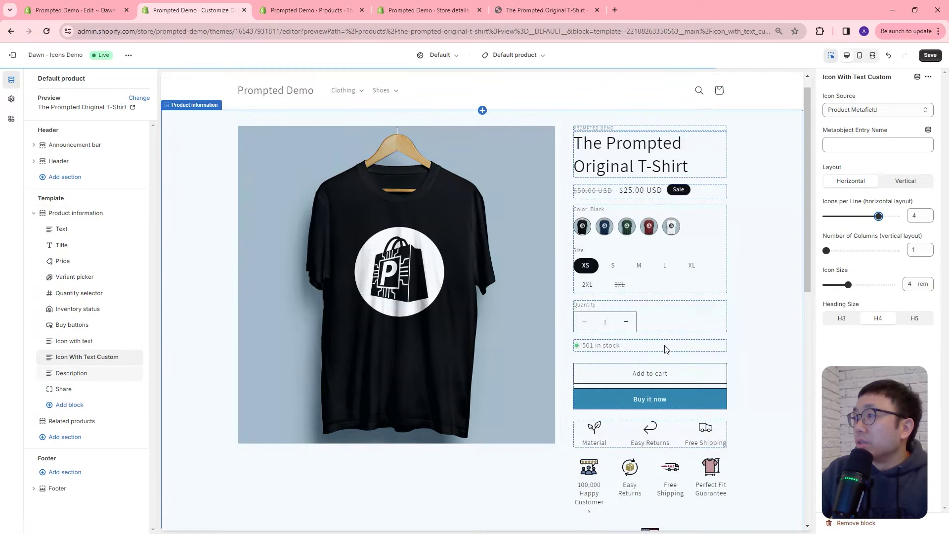
{"action": "scroll", "coordinate": [703, 441], "scroll_direction": "down", "scroll_amount": 1}
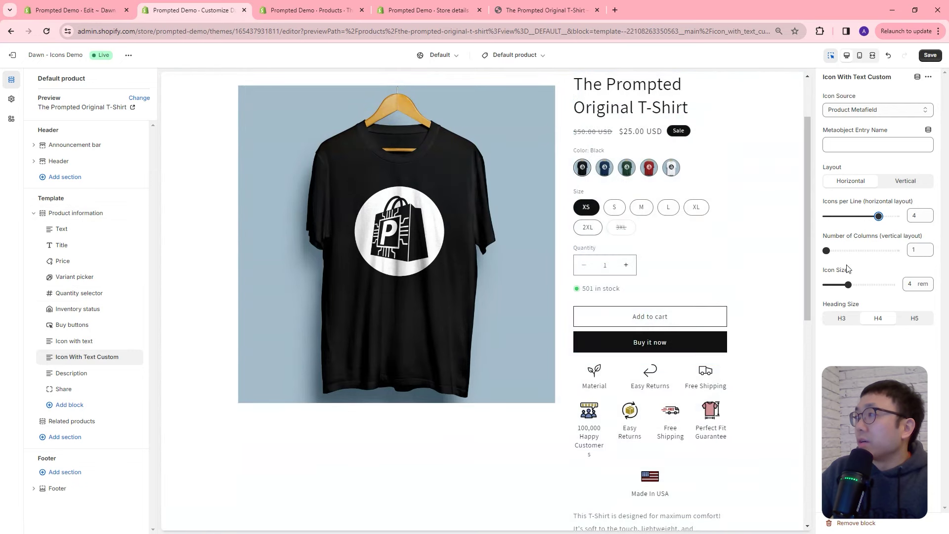
{"action": "left_click", "coordinate": [880, 216]}
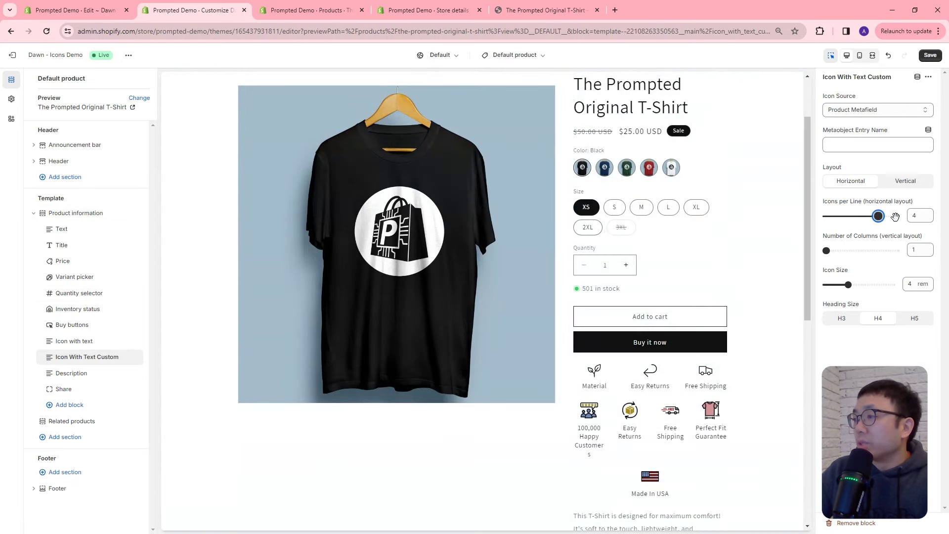
{"action": "left_click", "coordinate": [895, 217]}
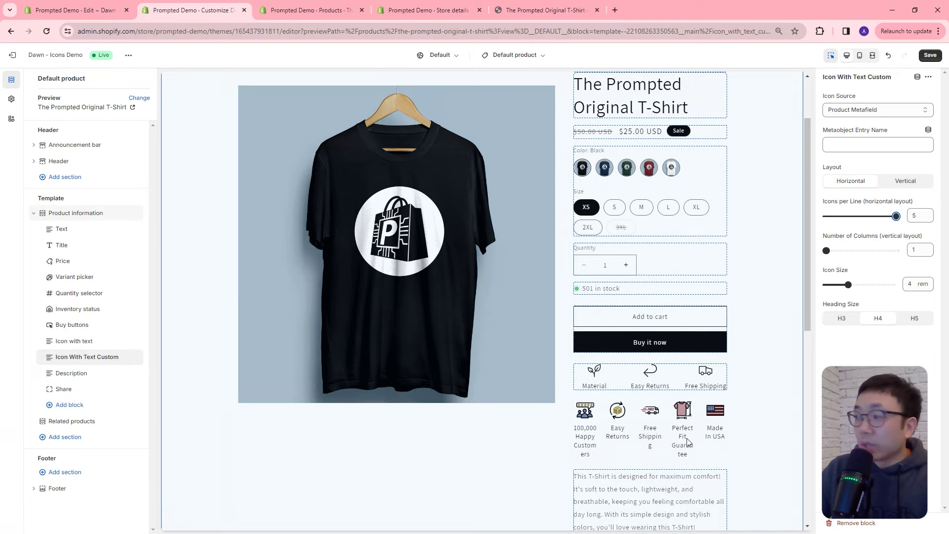
{"action": "left_click_drag", "start_coordinate": [896, 216], "coordinate": [862, 216]}
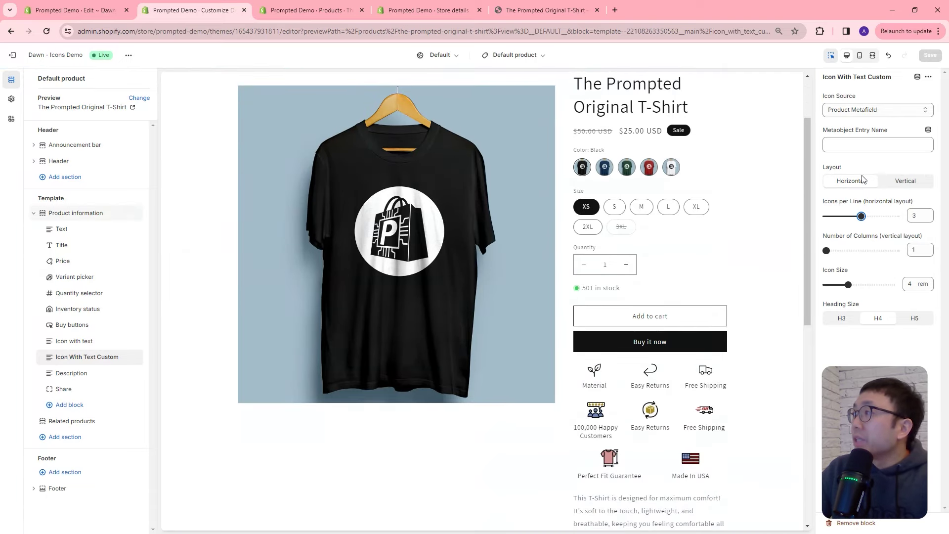
Switch the Icon With Text Custom block to the vertical layout with 2 columns
{"action": "left_click", "coordinate": [906, 181]}
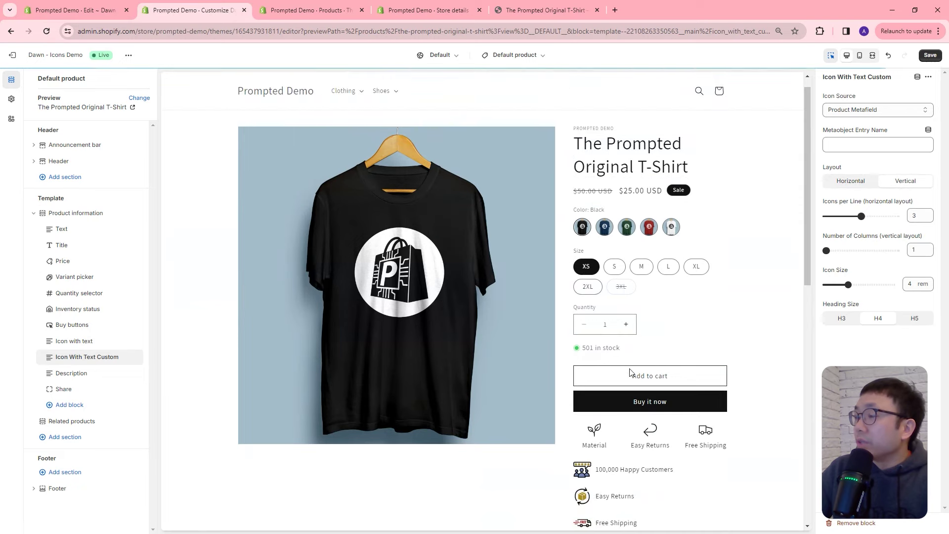
{"action": "scroll", "coordinate": [631, 373], "scroll_direction": "down", "scroll_amount": 3}
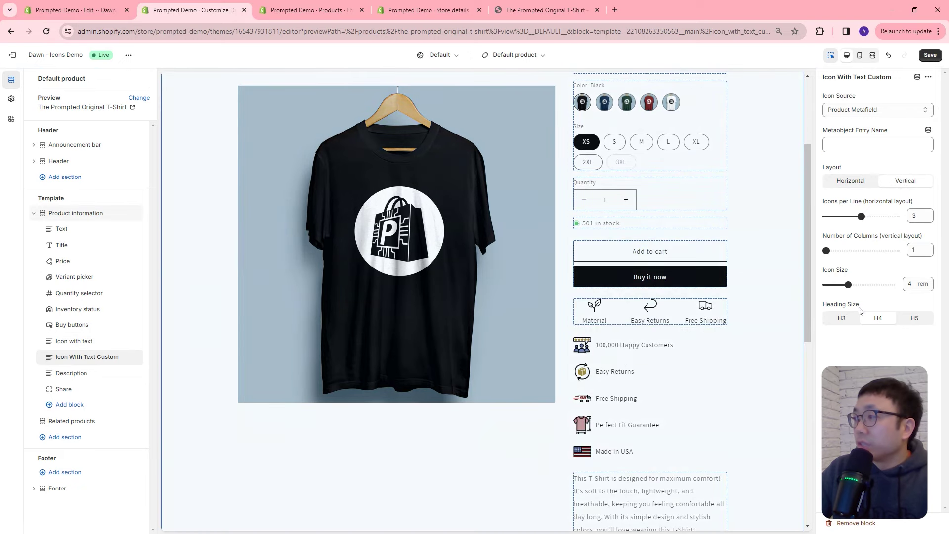
{"action": "left_click", "coordinate": [838, 250]}
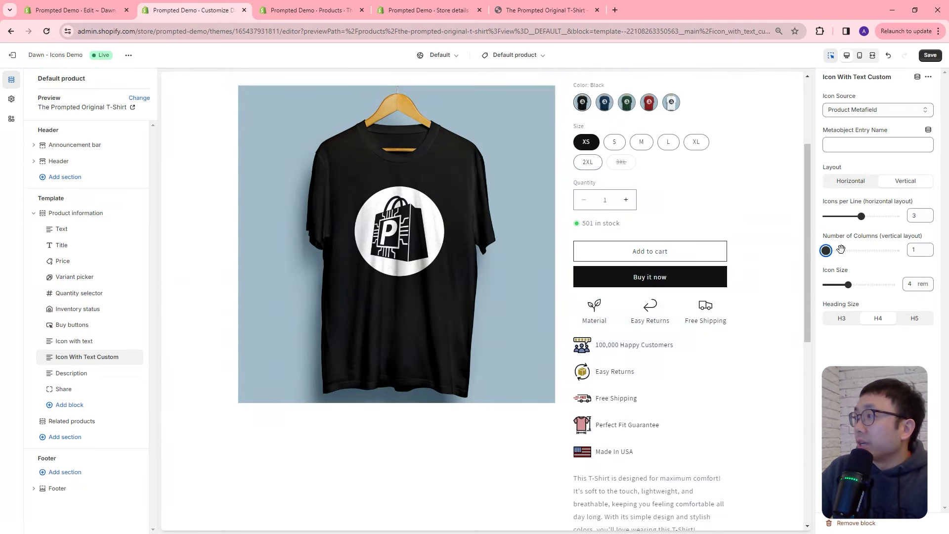
{"action": "left_click", "coordinate": [846, 250]}
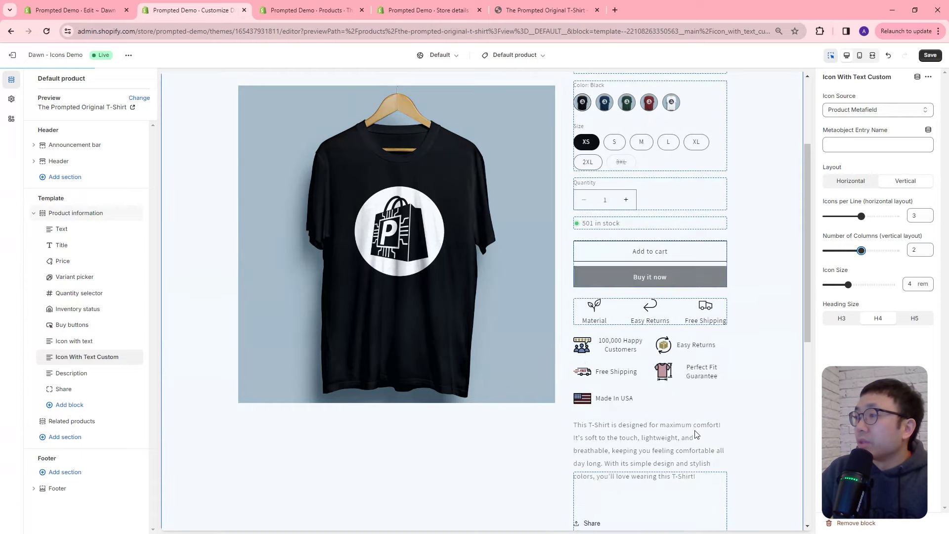
{"action": "scroll", "coordinate": [683, 435], "scroll_direction": "down", "scroll_amount": 1}
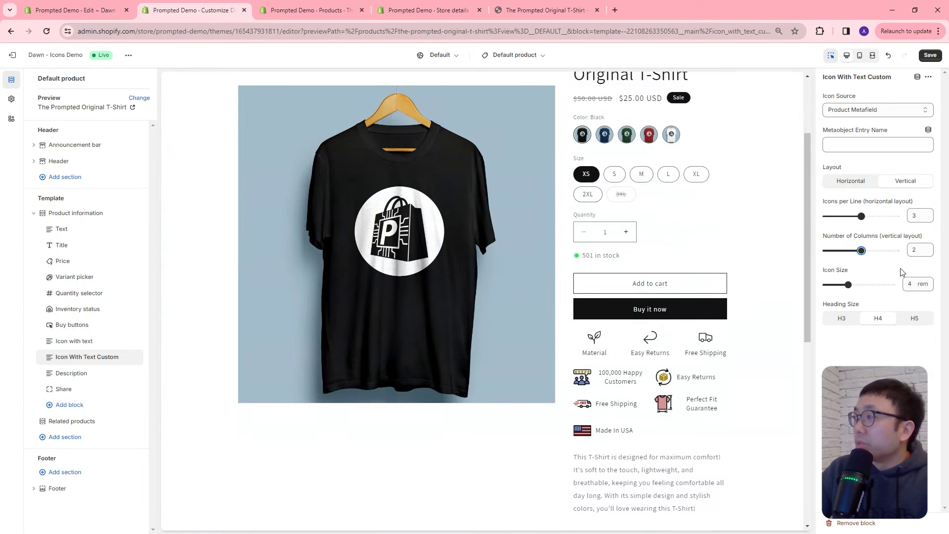
Set the custom block's icon size to 7 rem and its heading size to H5
{"action": "left_click_drag", "start_coordinate": [849, 286], "coordinate": [870, 285]}
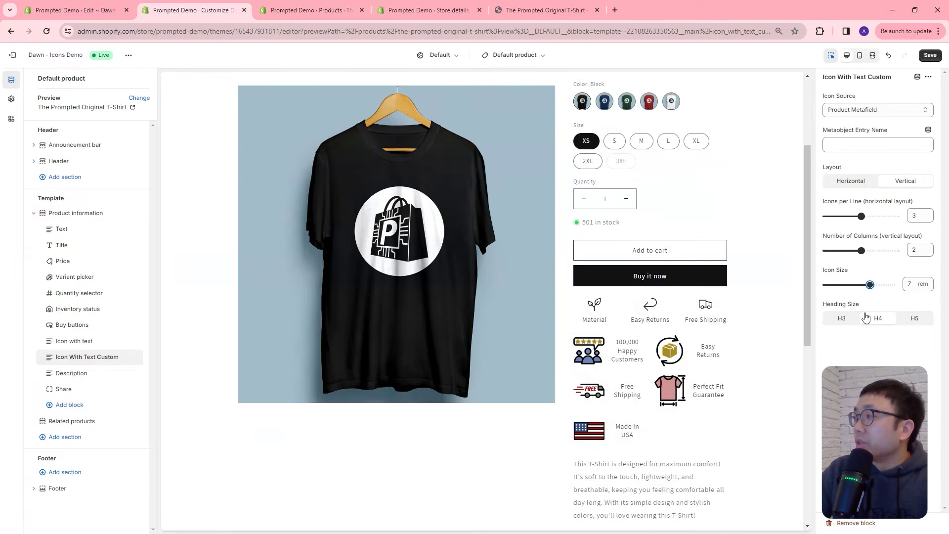
{"action": "left_click", "coordinate": [916, 319]}
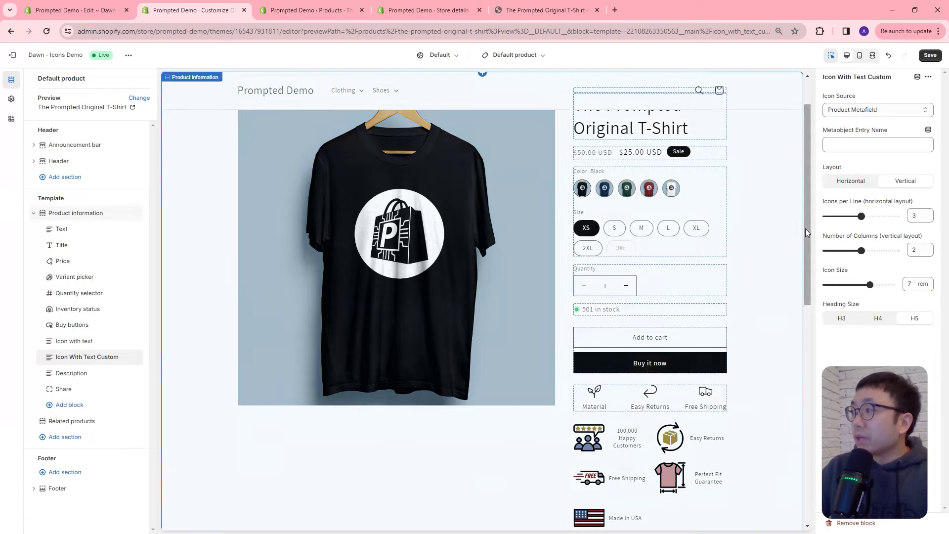
{"action": "left_click_drag", "start_coordinate": [805, 229], "coordinate": [806, 286]}
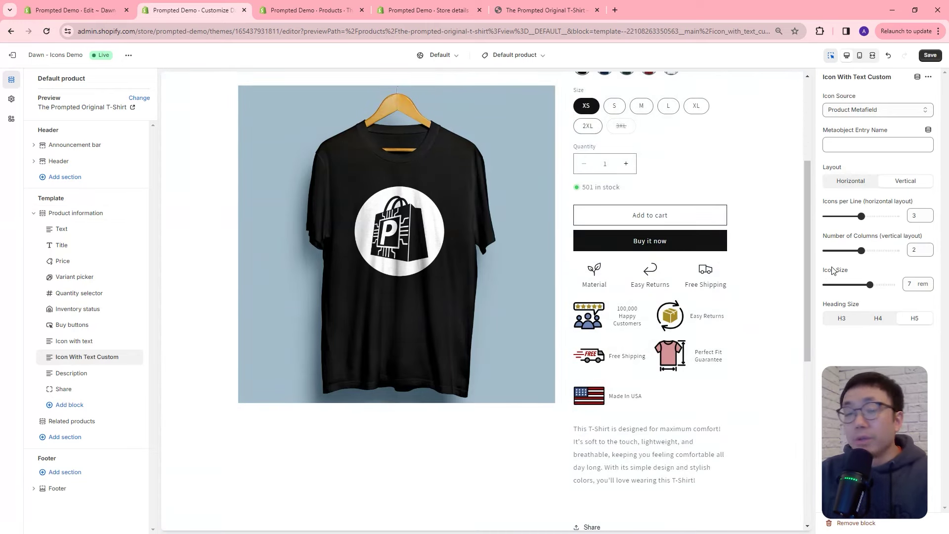
Return the Icon With Text Custom block to the horizontal layout and review the resized icons in the preview
{"action": "left_click", "coordinate": [846, 184]}
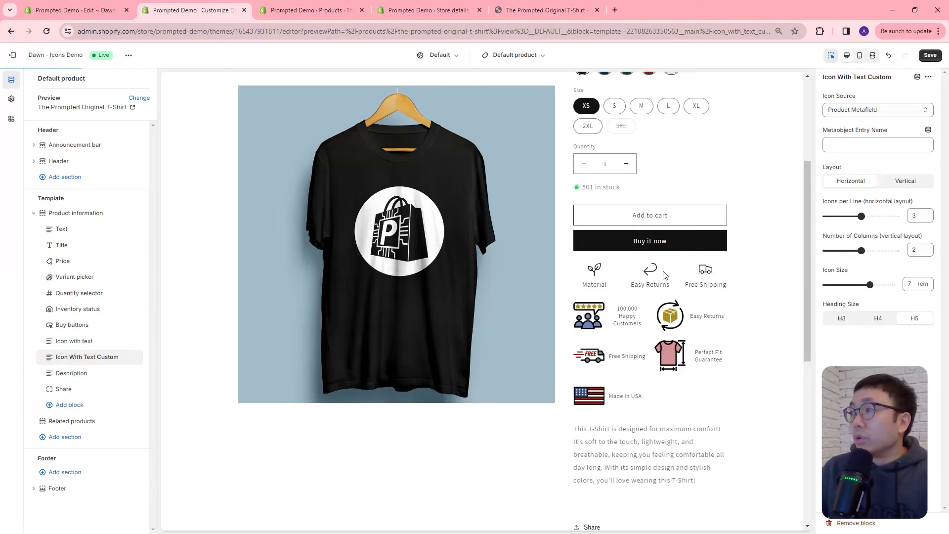
{"action": "scroll", "coordinate": [653, 299], "scroll_direction": "down", "scroll_amount": 3}
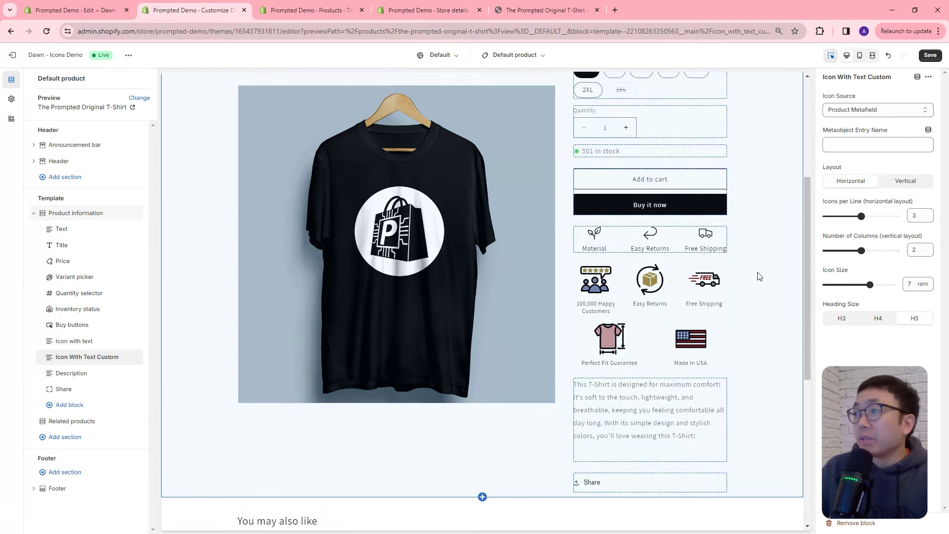
{"action": "scroll", "coordinate": [573, 185], "scroll_direction": "down", "scroll_amount": 1}
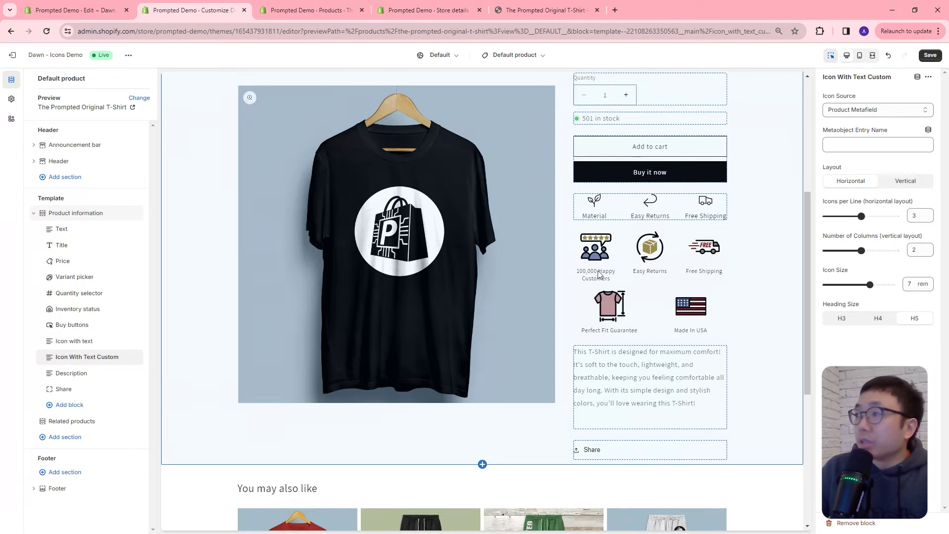
Add an Icon With Text Custom section to the product page template
{"action": "scroll", "coordinate": [345, 352], "scroll_direction": "down", "scroll_amount": 4}
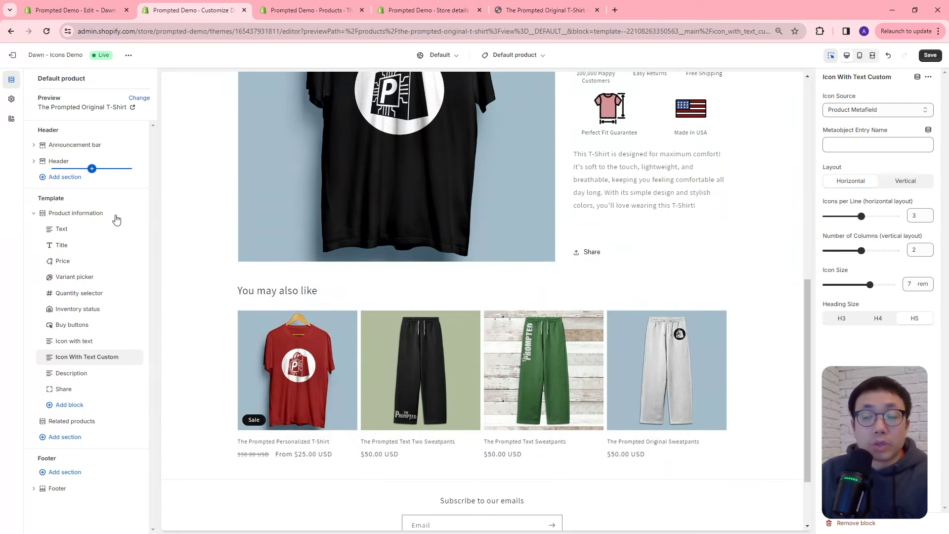
{"action": "left_click", "coordinate": [74, 438]}
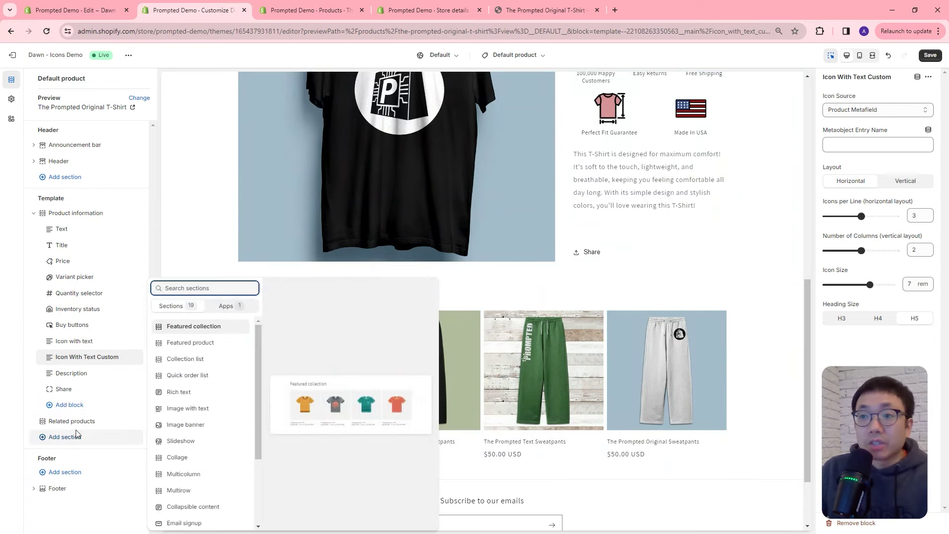
{"action": "scroll", "coordinate": [227, 393], "scroll_direction": "down", "scroll_amount": 2}
{"action": "scroll", "coordinate": [227, 399], "scroll_direction": "down", "scroll_amount": 1}
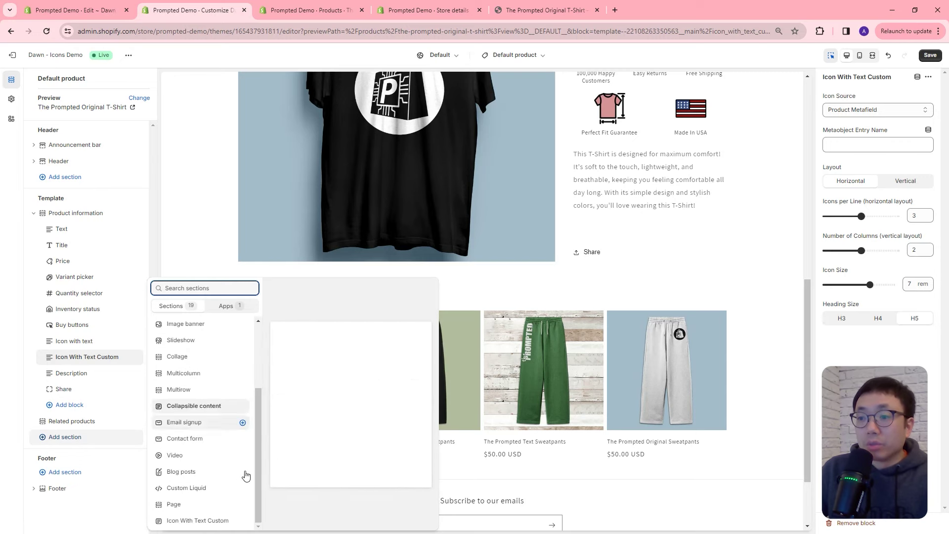
{"action": "left_click", "coordinate": [198, 521]}
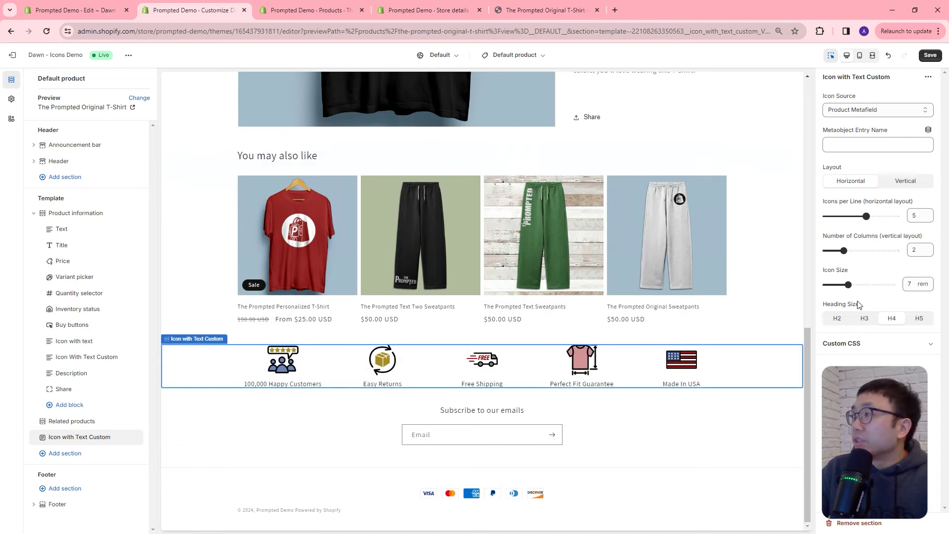
Set the new section's heading size to H3, try a 9 rem icon size and return it to 7 rem
{"action": "left_click_drag", "start_coordinate": [850, 283], "coordinate": [860, 283]}
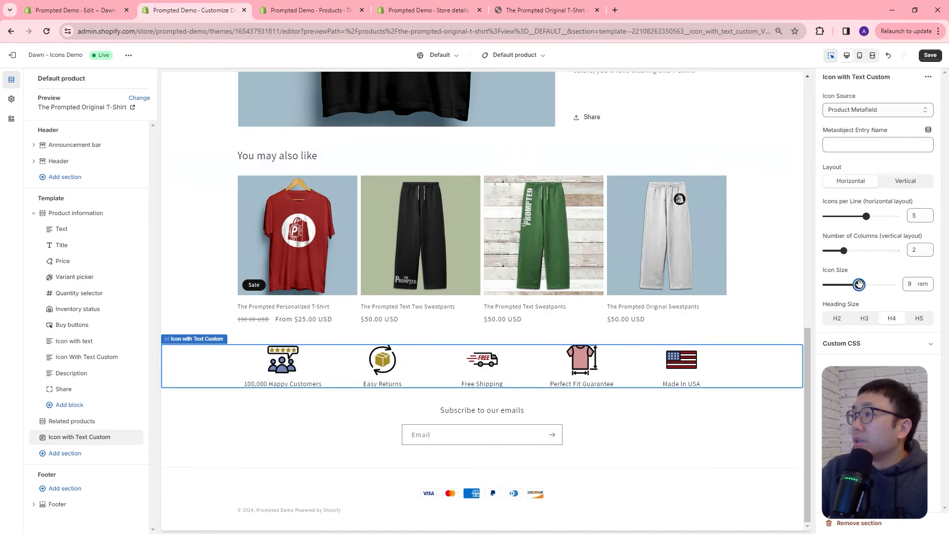
{"action": "left_click", "coordinate": [863, 320]}
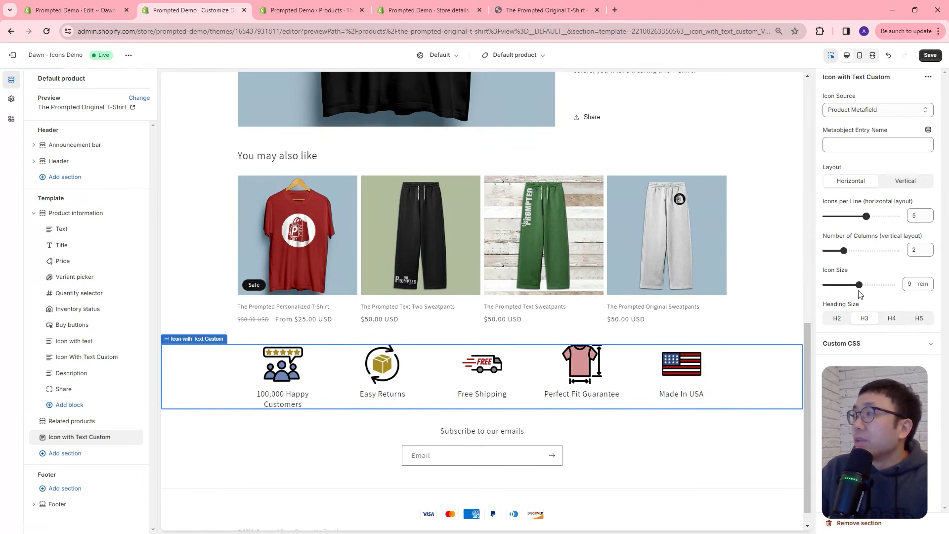
{"action": "left_click_drag", "start_coordinate": [859, 285], "coordinate": [848, 286]}
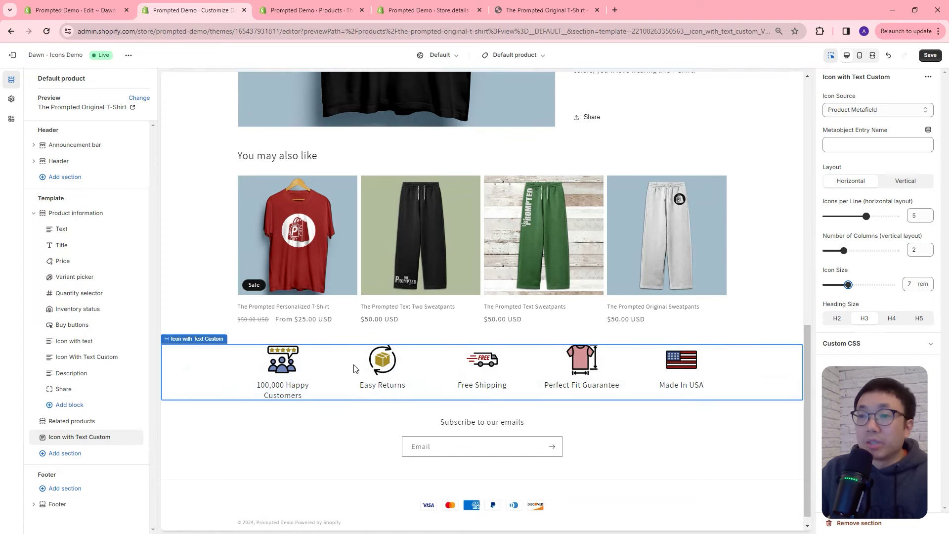
Move the Icon with Text Custom section between Product information and Related products and review its placement in the preview
{"action": "left_click_drag", "start_coordinate": [124, 438], "coordinate": [46, 423]}
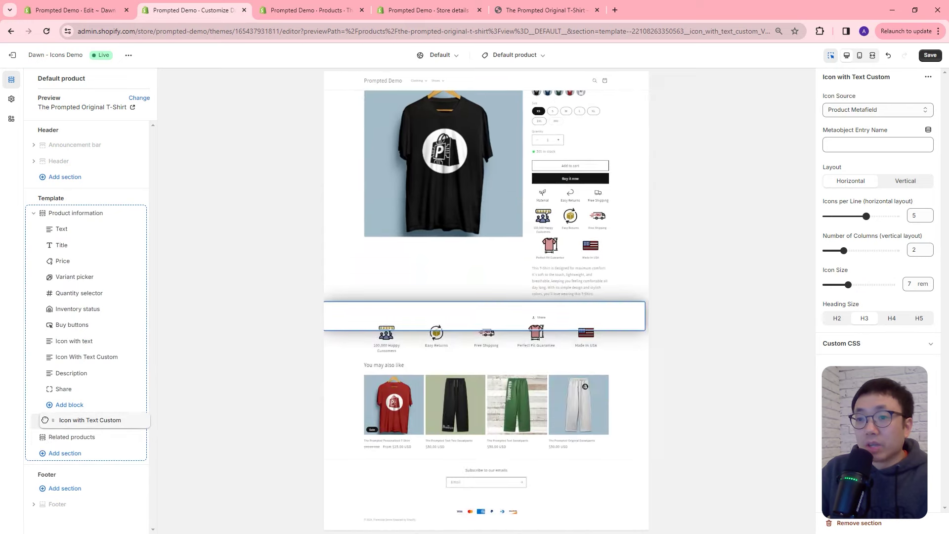
{"action": "scroll", "coordinate": [515, 299], "scroll_direction": "up", "scroll_amount": 5}
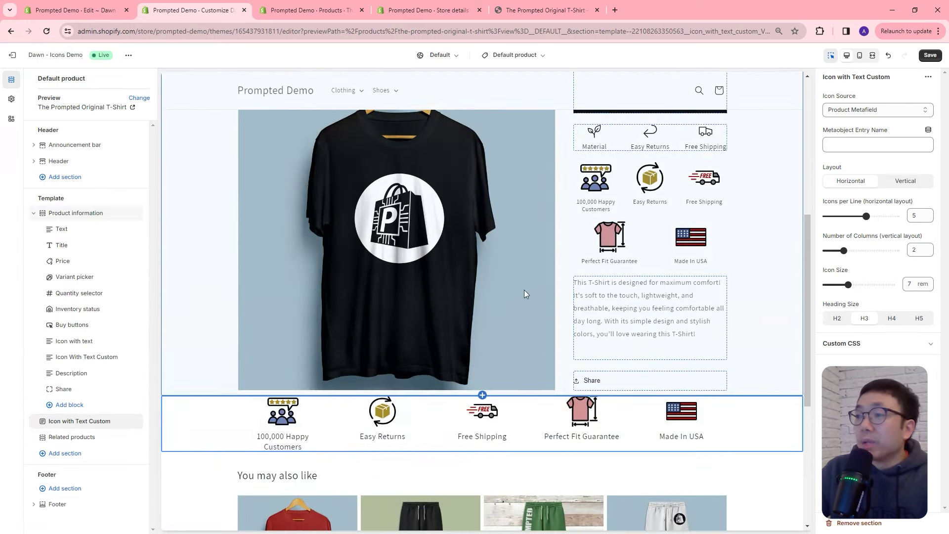
{"action": "scroll", "coordinate": [525, 294], "scroll_direction": "down", "scroll_amount": 2}
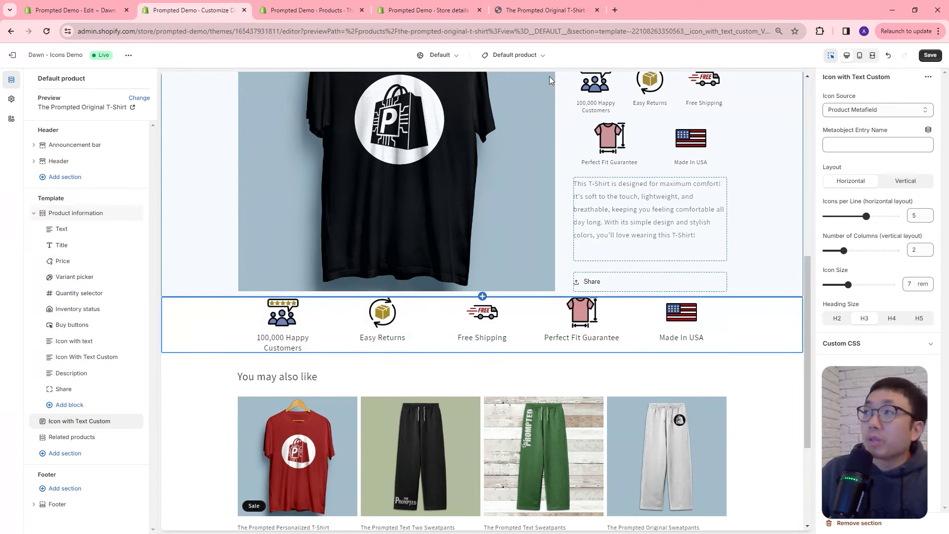
Switch the theme editor to the Default collection template, previewing the Clothing collection
{"action": "left_click", "coordinate": [522, 56]}
{"action": "left_click", "coordinate": [495, 138]}
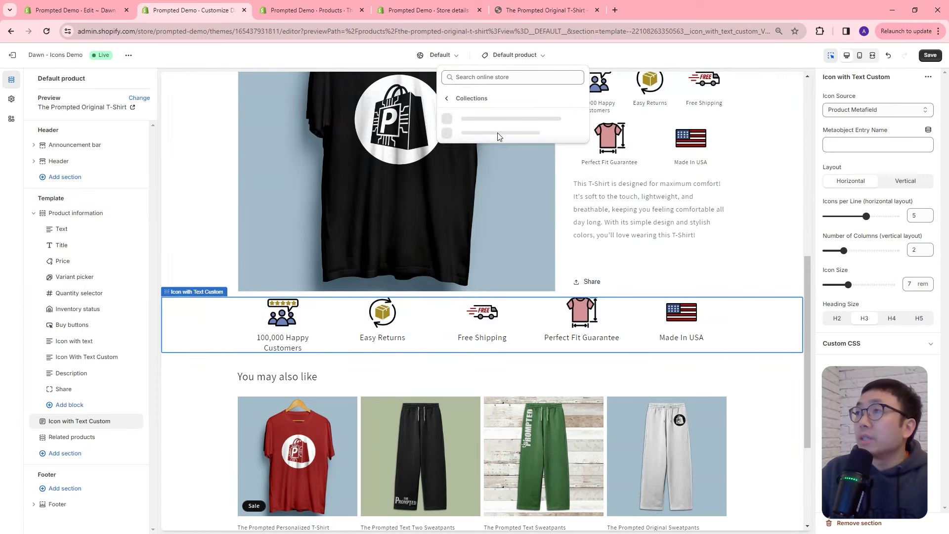
{"action": "left_click", "coordinate": [493, 135]}
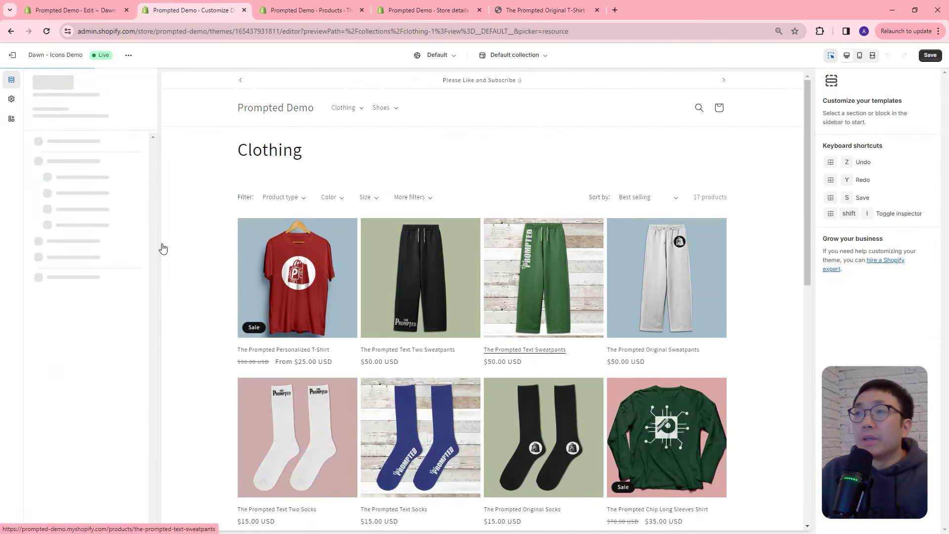
Add an Icon With Text Custom section below the product grid of the collection template
{"action": "scroll", "coordinate": [460, 269], "scroll_direction": "down", "scroll_amount": 8}
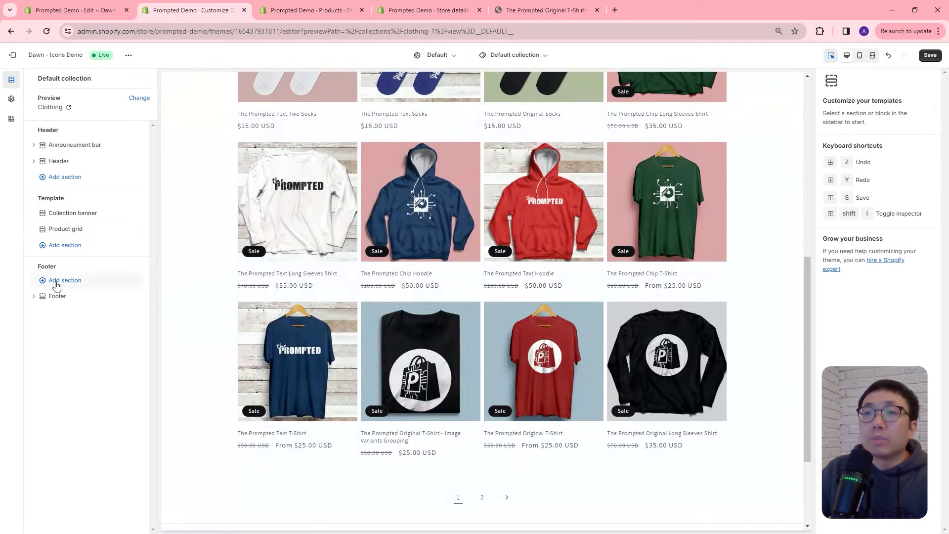
{"action": "left_click", "coordinate": [65, 245]}
{"action": "scroll", "coordinate": [190, 395], "scroll_direction": "down", "scroll_amount": 5}
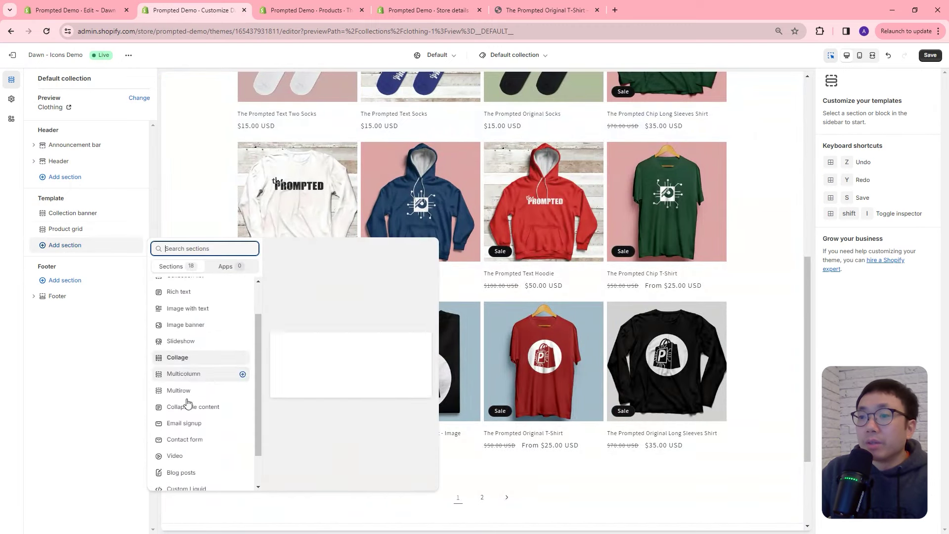
{"action": "left_click", "coordinate": [190, 484]}
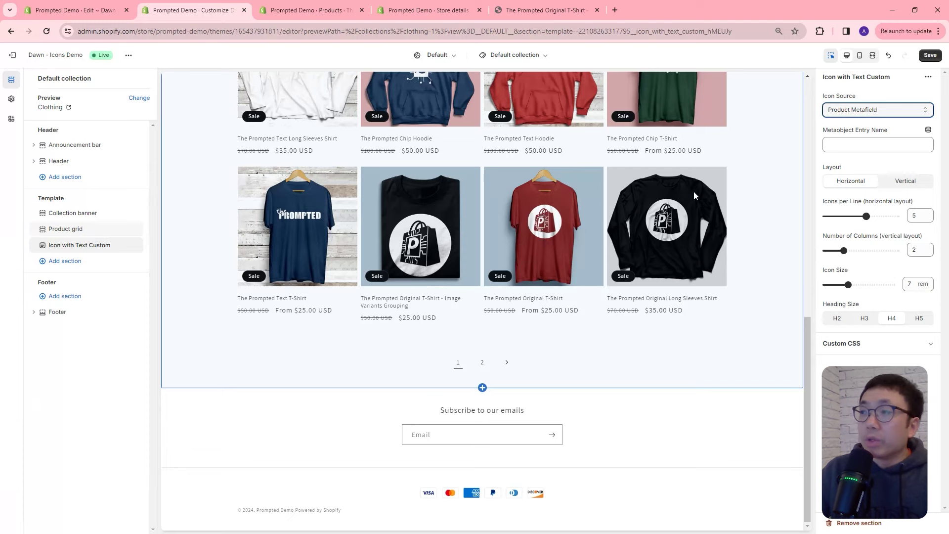
Set the collection section's icon source to Metaobject Entry and fill in its entry name with icons-grouping-2, copied from the metaobject entry
{"action": "left_click", "coordinate": [854, 111]}
{"action": "left_click", "coordinate": [856, 130]}
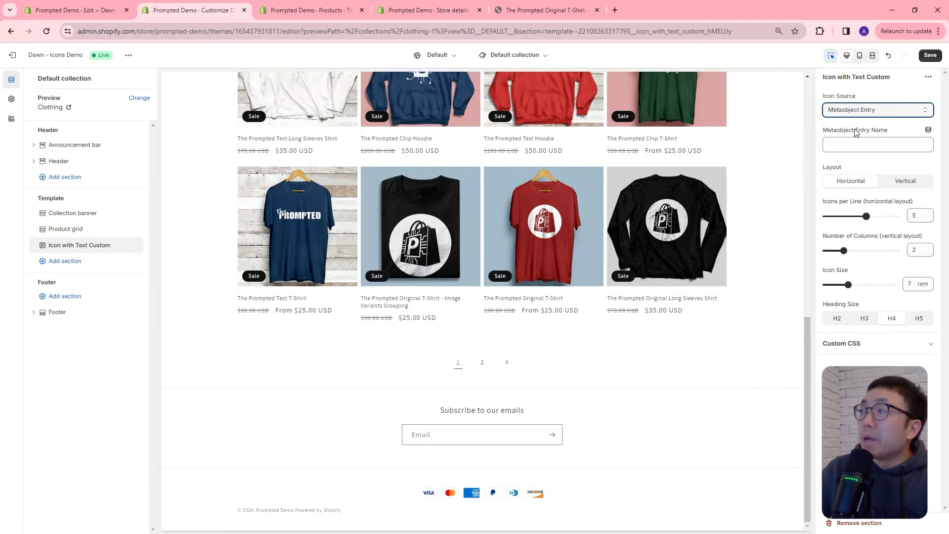
{"action": "left_click", "coordinate": [849, 143]}
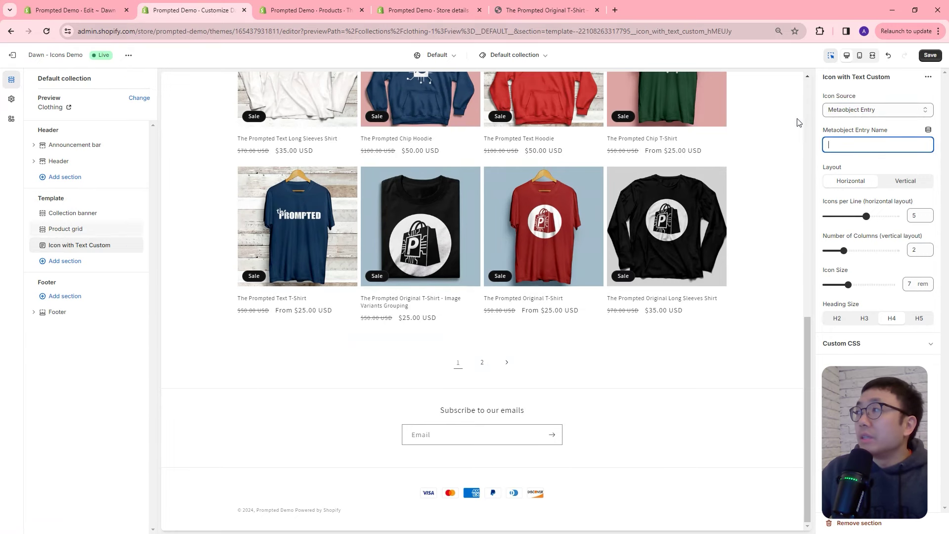
{"action": "left_click", "coordinate": [460, 11]}
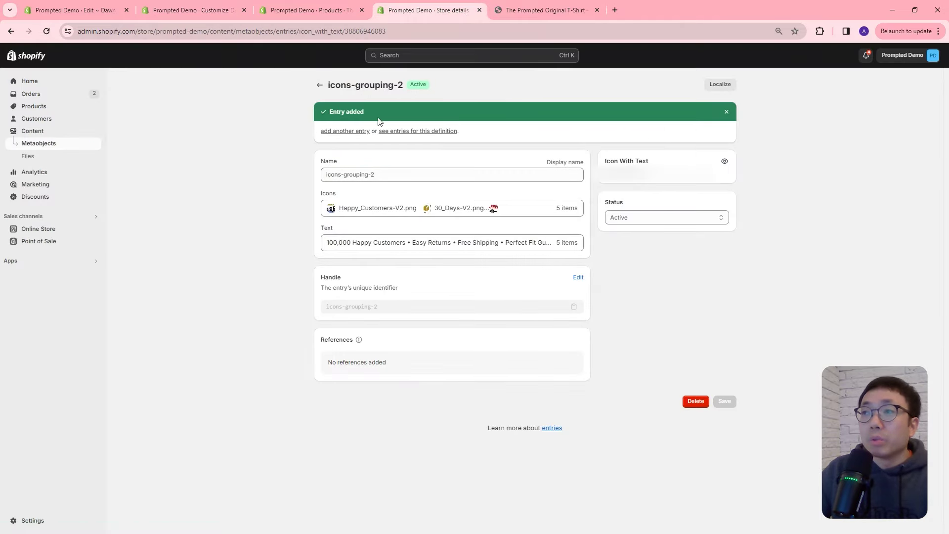
{"action": "triple_click", "coordinate": [379, 174]}
{"action": "key", "text": "ctrl+c"}
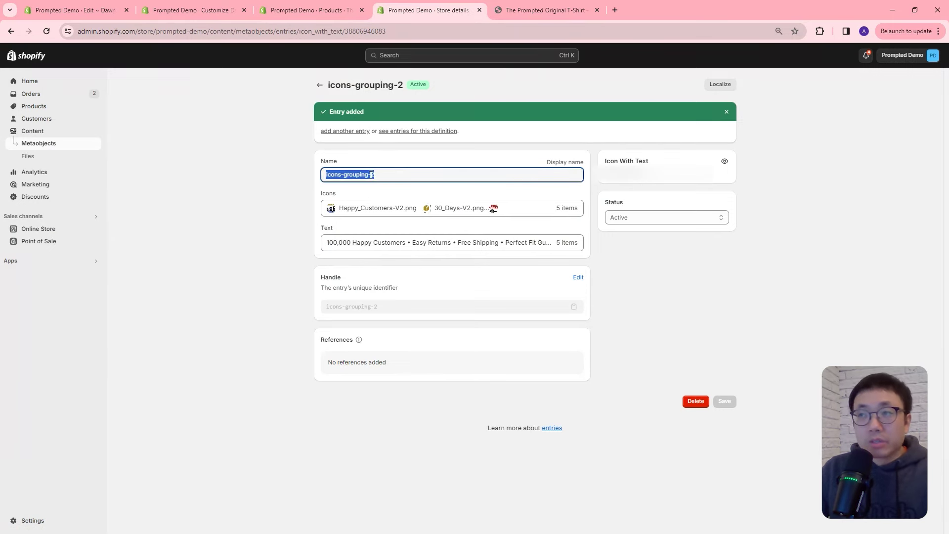
{"action": "left_click", "coordinate": [188, 10]}
{"action": "left_click", "coordinate": [863, 145]}
{"action": "key", "text": "ctrl+v"}
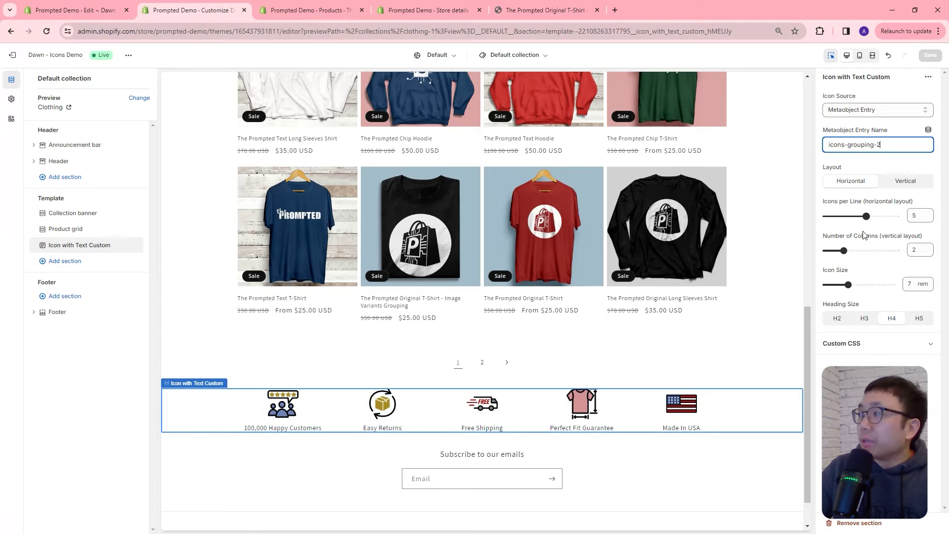
Set the collection section's icon size to 8 rem and its heading size to H3
{"action": "left_click_drag", "start_coordinate": [848, 284], "coordinate": [854, 284]}
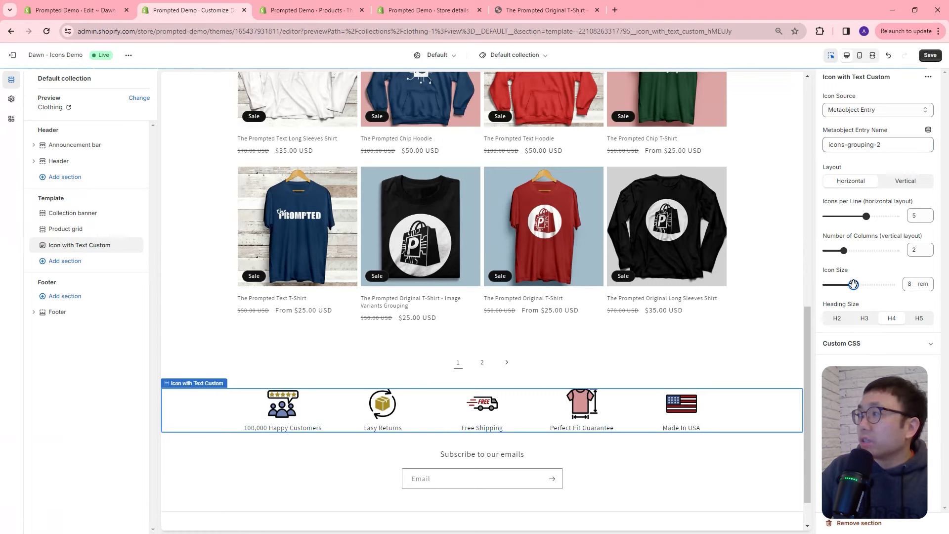
{"action": "left_click", "coordinate": [865, 320]}
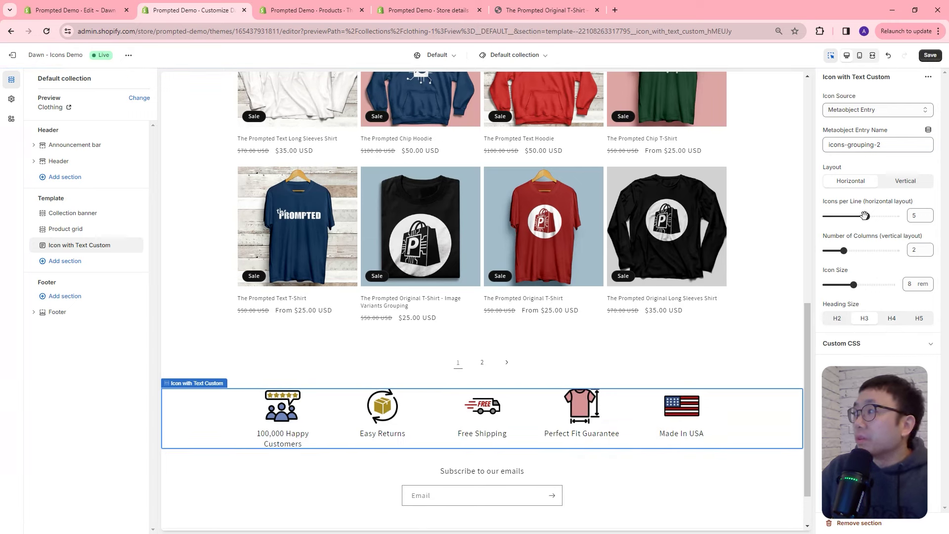
Try 4 and 3 icons per line in the collection section and return the setting to 5
{"action": "left_click_drag", "start_coordinate": [865, 216], "coordinate": [856, 216]}
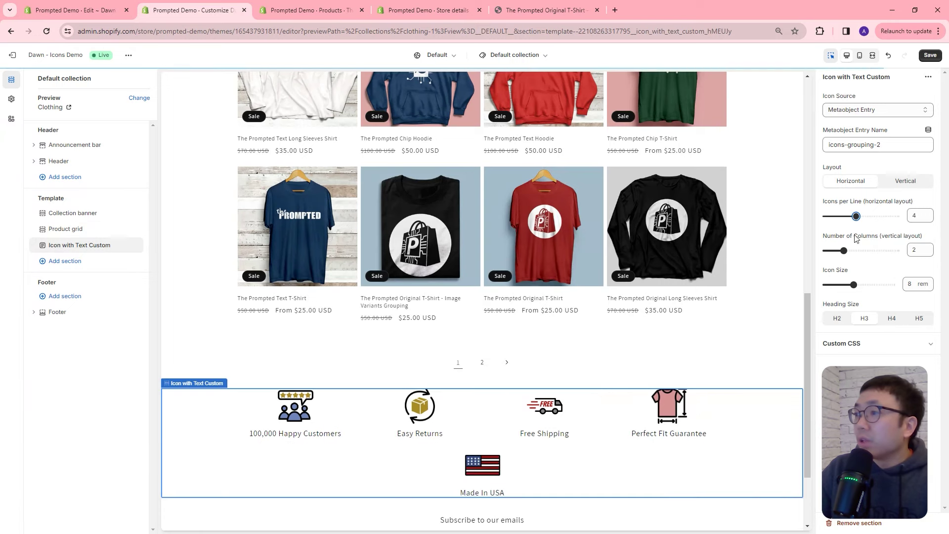
{"action": "left_click_drag", "start_coordinate": [857, 216], "coordinate": [847, 216]}
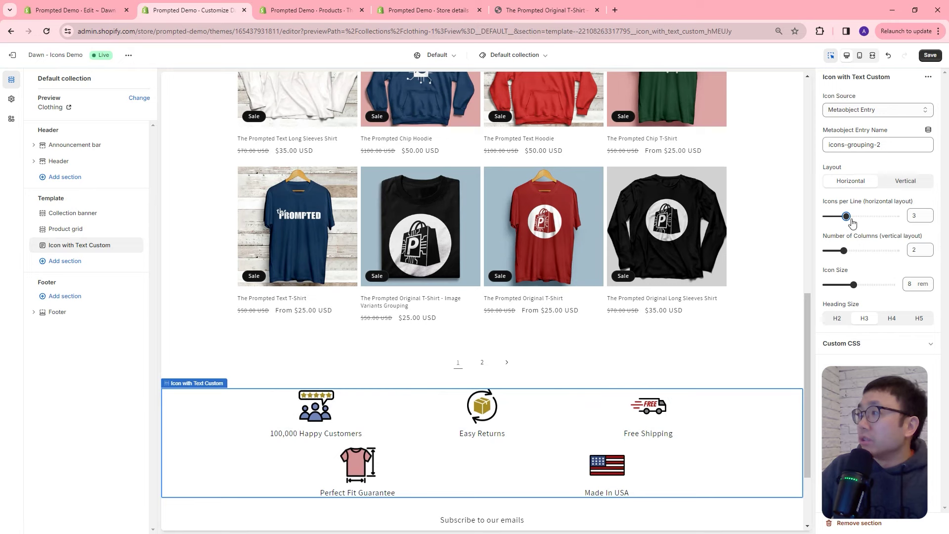
{"action": "left_click_drag", "start_coordinate": [848, 216], "coordinate": [866, 216]}
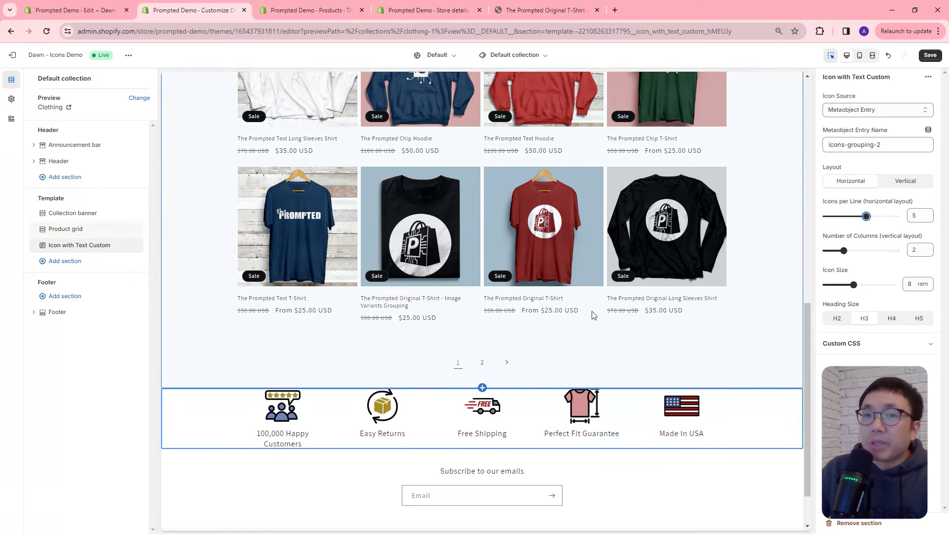
Keep Metaobject Entry as the collection section's icon source and save the template
{"action": "left_click", "coordinate": [873, 111]}
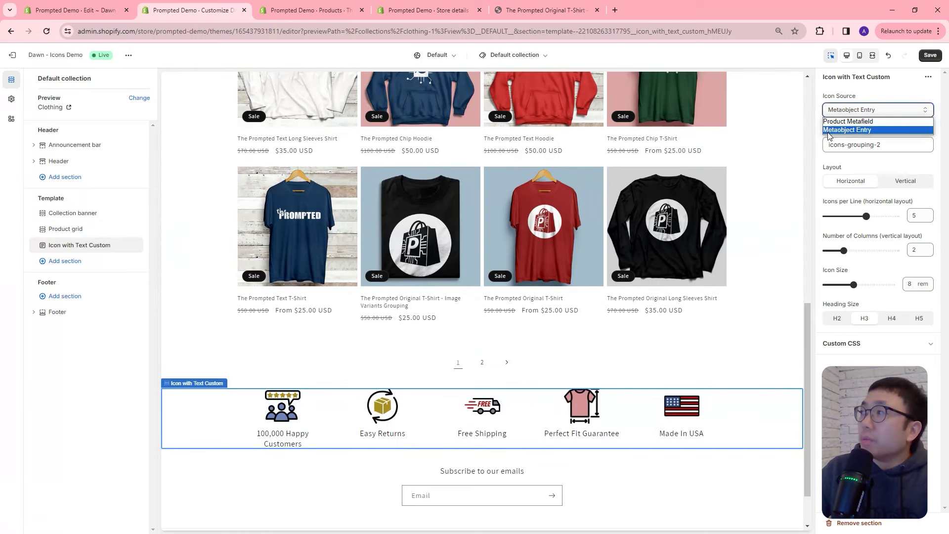
{"action": "left_click", "coordinate": [849, 130]}
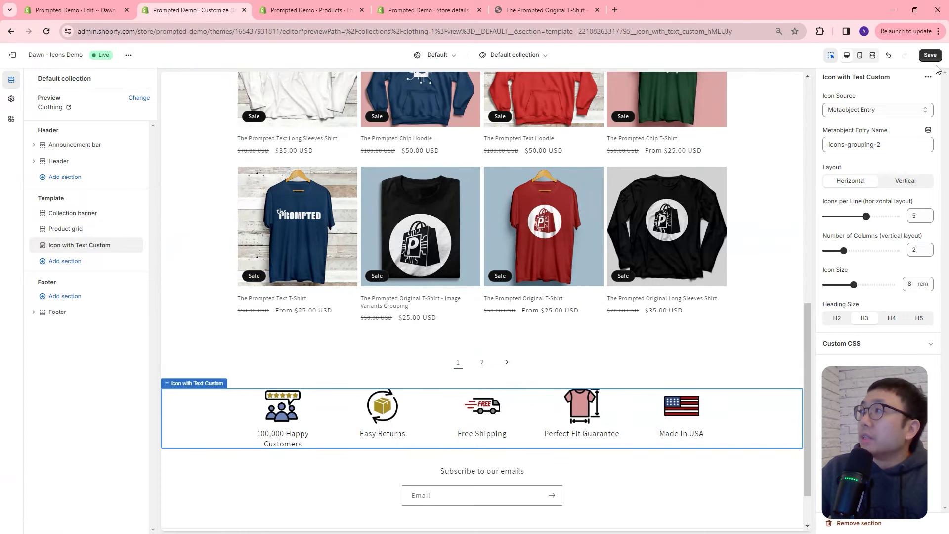
{"action": "left_click", "coordinate": [930, 56]}
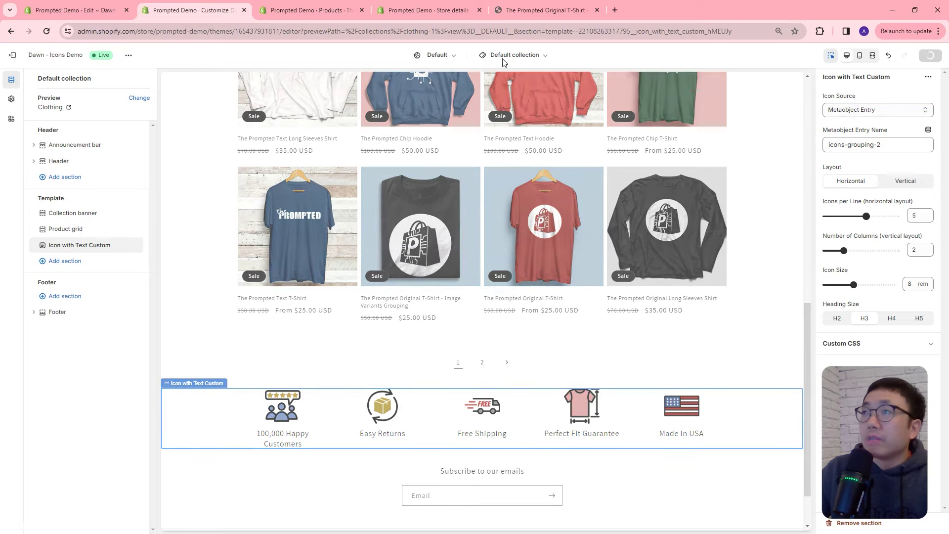
Return to the Default product template and set its Icon With Text Custom block's source to the Metaobject Entry icons-grouping-2
{"action": "left_click", "coordinate": [544, 57]}
{"action": "left_click", "coordinate": [540, 110]}
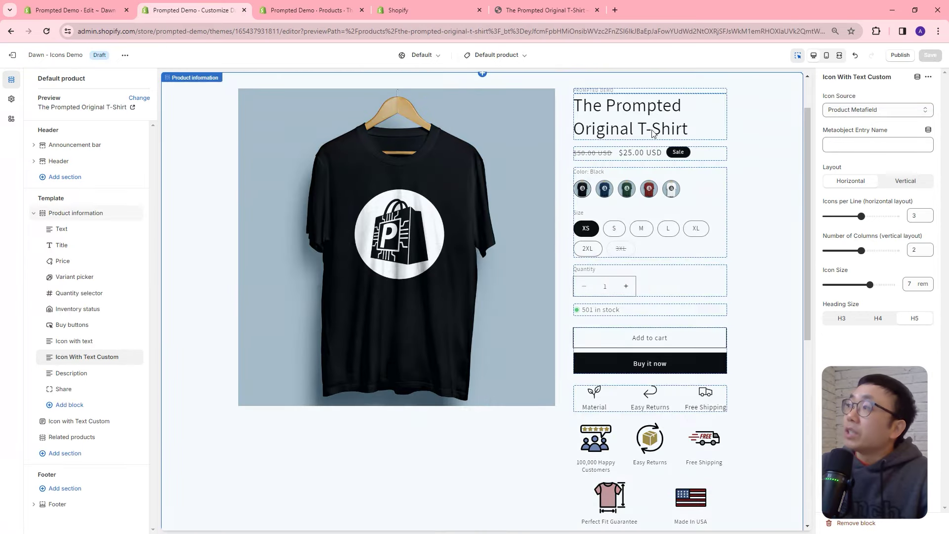
{"action": "left_click", "coordinate": [857, 112]}
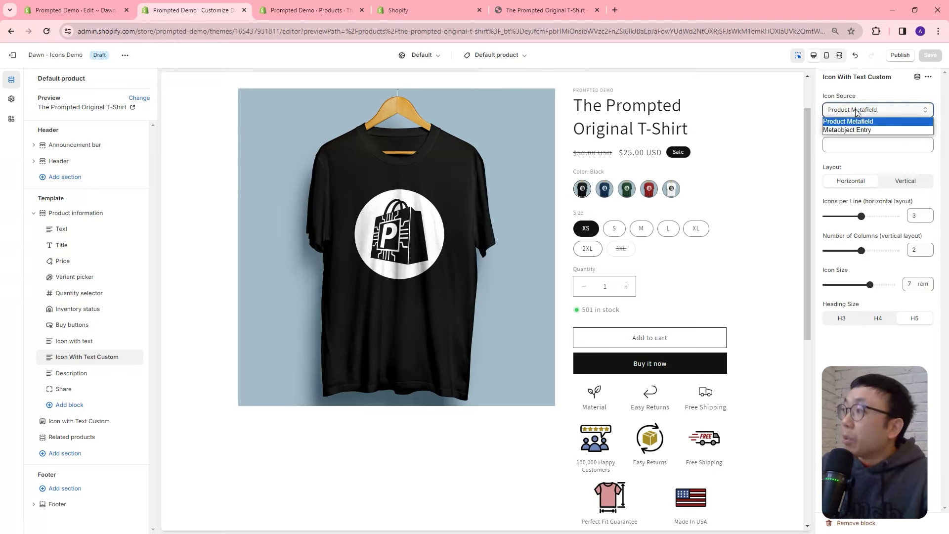
{"action": "left_click", "coordinate": [842, 130]}
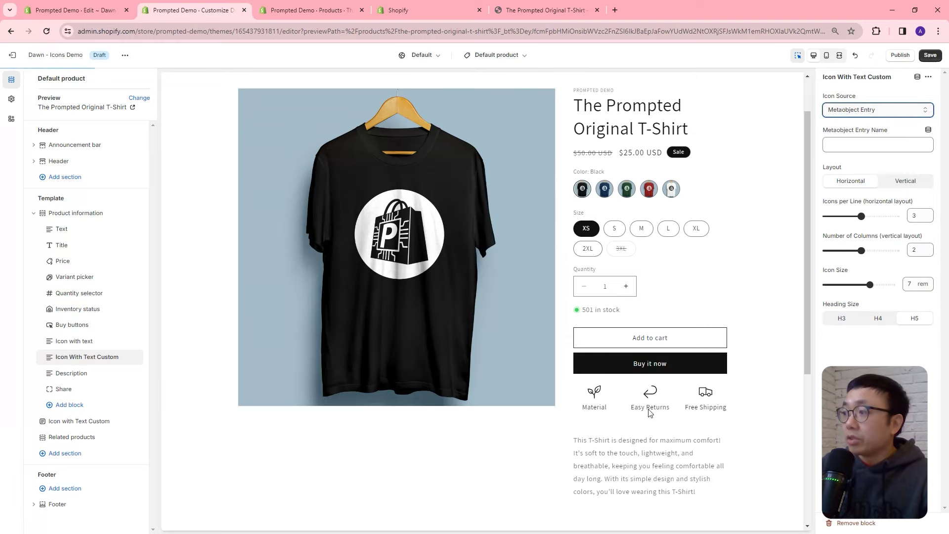
{"action": "left_click", "coordinate": [842, 144]}
{"action": "type", "text": "icons-grouping-2"}
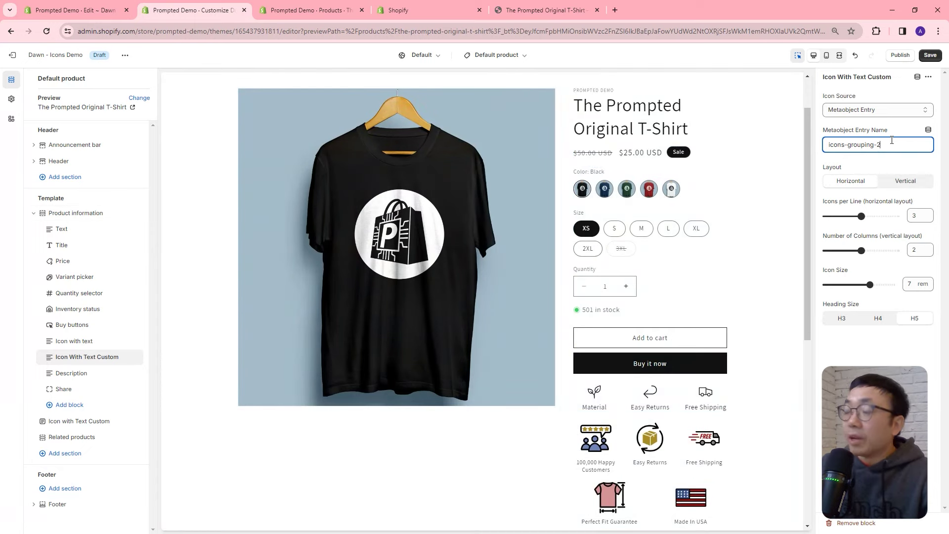
Switch the product template's Icon With Text Custom block back to Product Metafield as its icon source
{"action": "left_click", "coordinate": [898, 109]}
{"action": "left_click", "coordinate": [868, 127]}
{"action": "key", "text": "Up"}
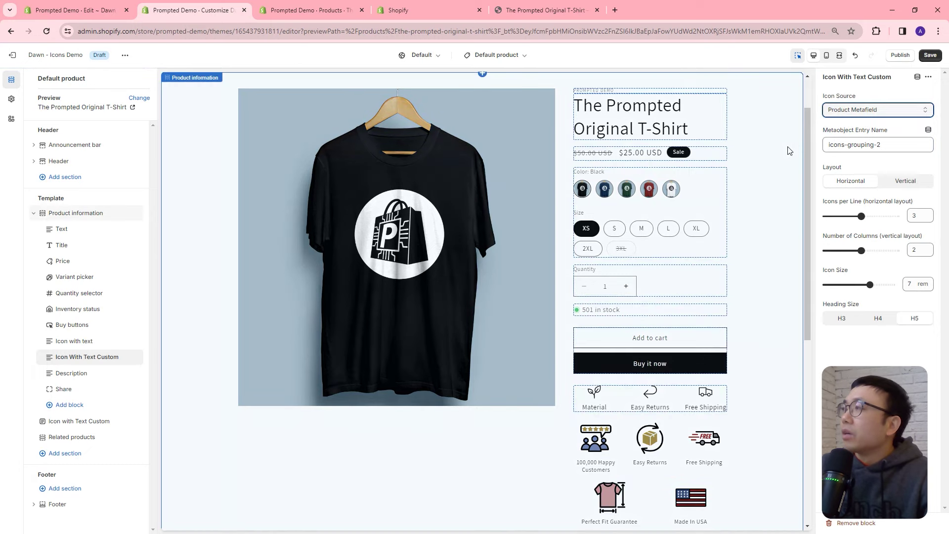
Set the Icon With Text Custom block's icon size to 5 rem and save the product template
{"action": "left_click_drag", "start_coordinate": [869, 282], "coordinate": [855, 283]}
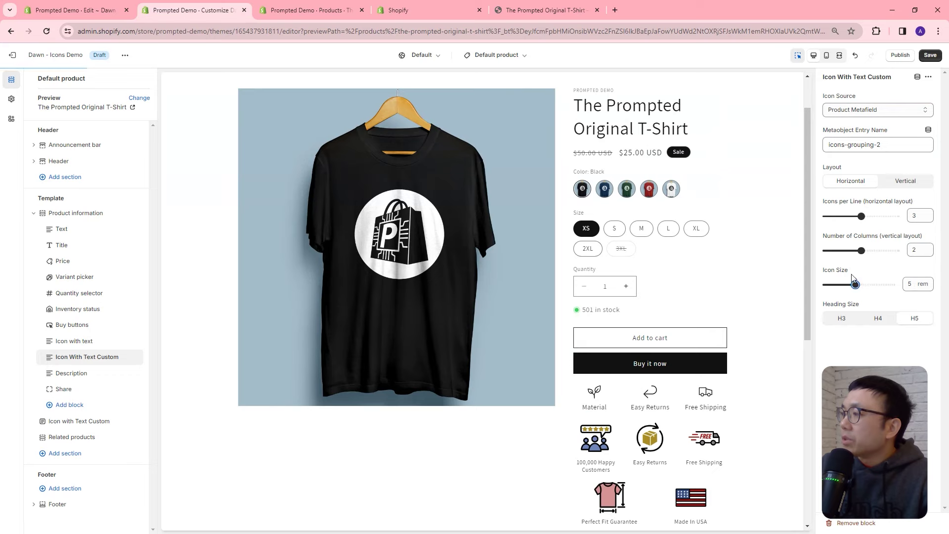
{"action": "left_click", "coordinate": [930, 55]}
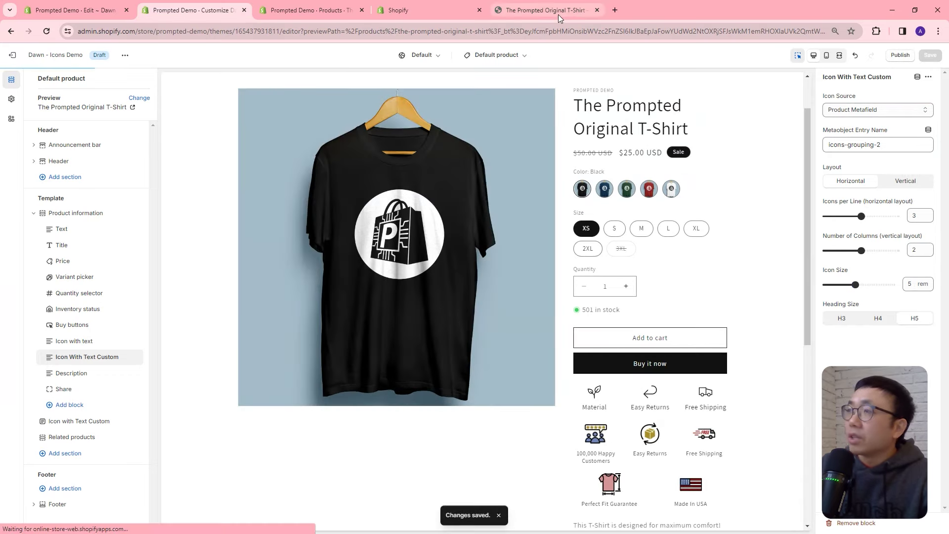
Reload The Prompted Original T-Shirt's storefront page and review the custom icons in the product information and in the section below it
{"action": "left_click", "coordinate": [559, 13]}
{"action": "left_click", "coordinate": [45, 31]}
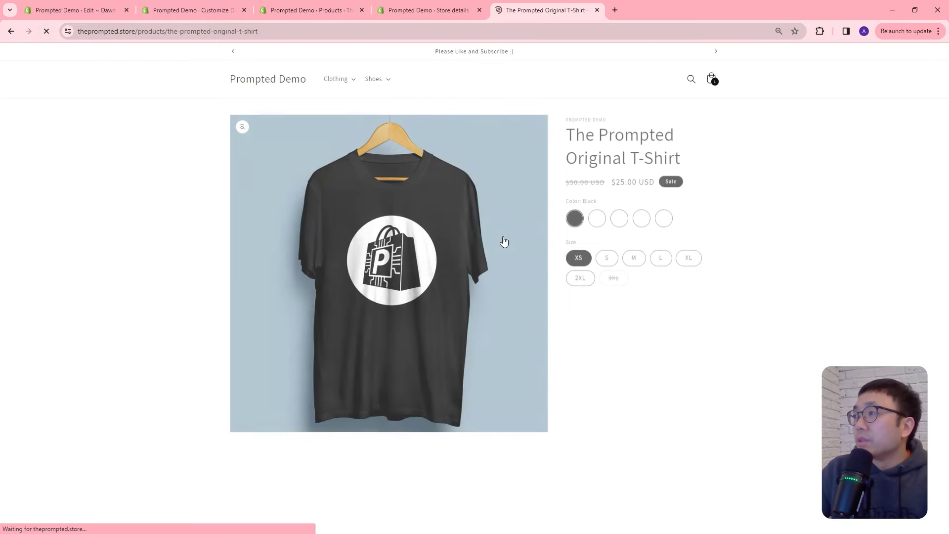
{"action": "scroll", "coordinate": [646, 329], "scroll_direction": "down", "scroll_amount": 3}
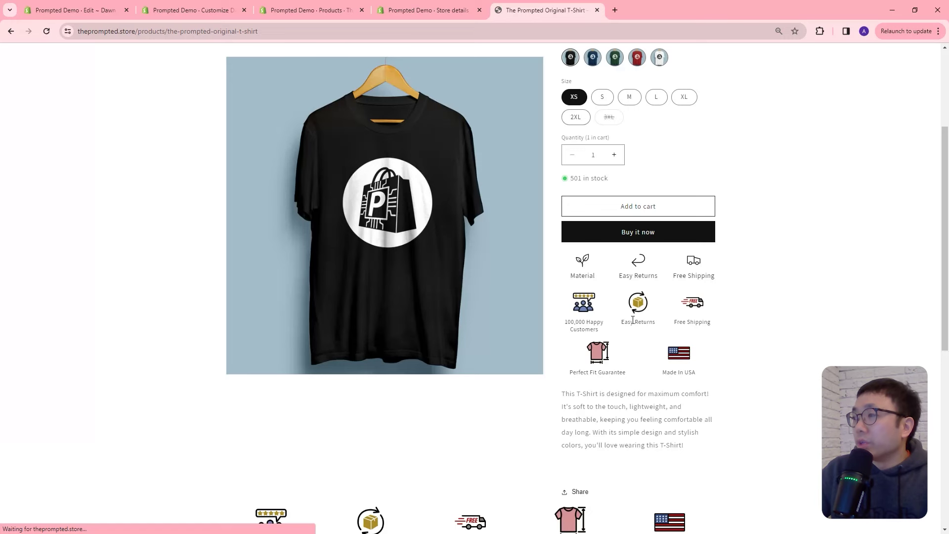
{"action": "scroll", "coordinate": [626, 324], "scroll_direction": "down", "scroll_amount": 3}
{"action": "scroll", "coordinate": [628, 296], "scroll_direction": "down", "scroll_amount": 2}
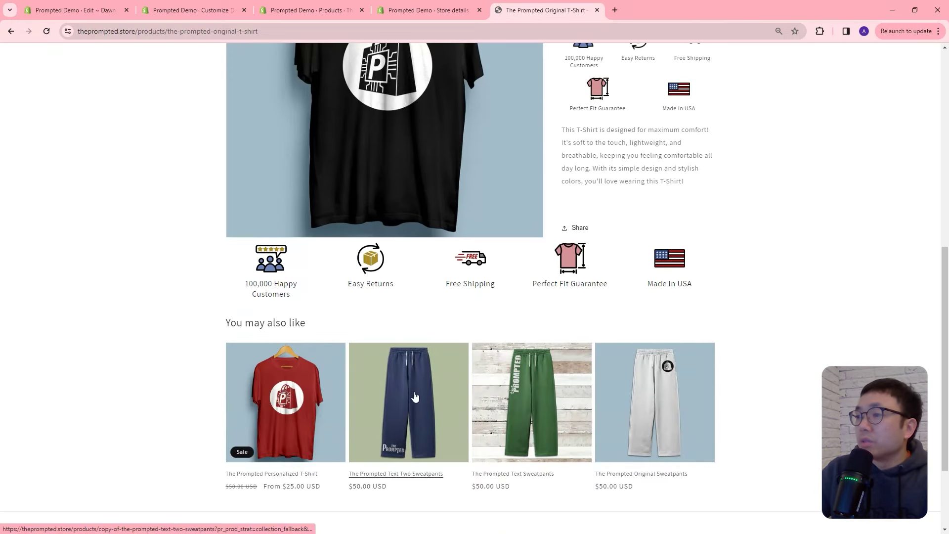
View The Prompted Text Two Sweatpants from the related products and check which icons its storefront page displays
{"action": "left_click", "coordinate": [464, 403]}
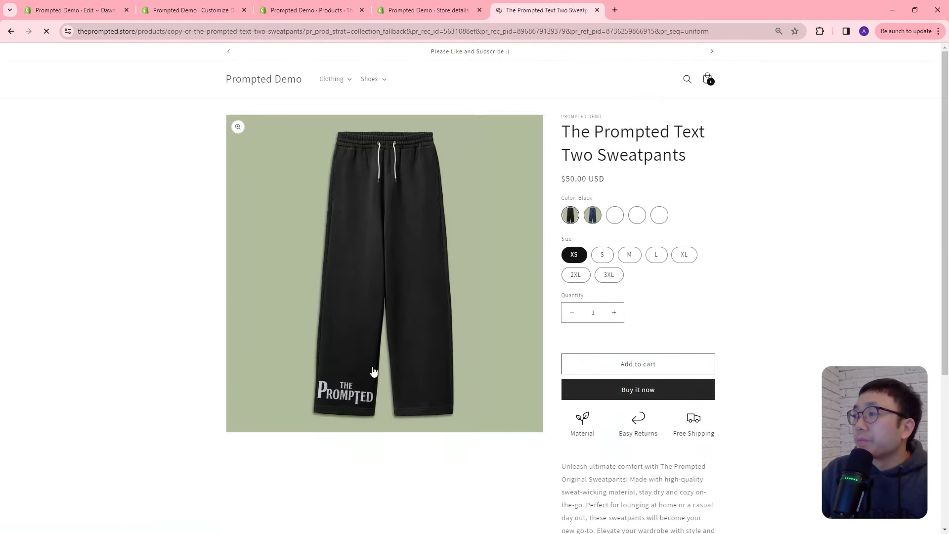
{"action": "scroll", "coordinate": [659, 302], "scroll_direction": "down", "scroll_amount": 3}
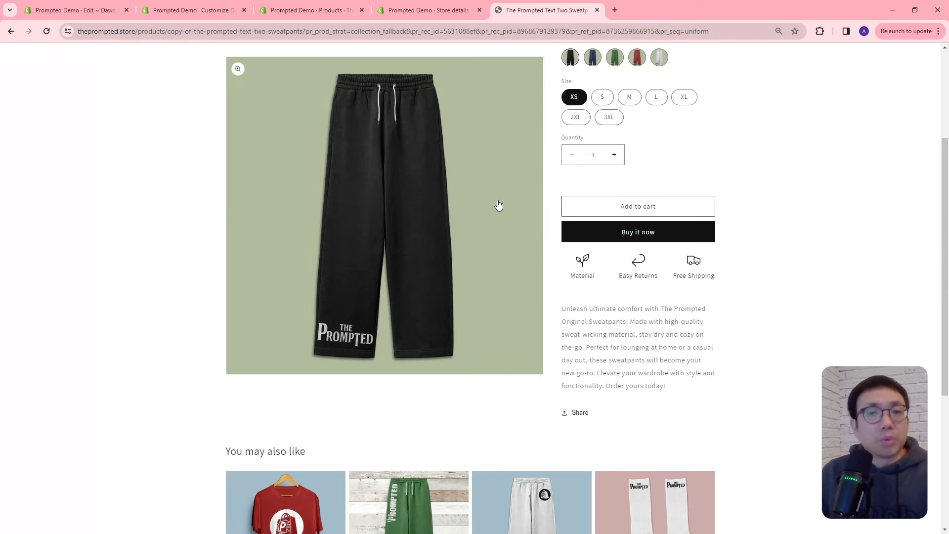
{"action": "scroll", "coordinate": [619, 243], "scroll_direction": "up", "scroll_amount": 2}
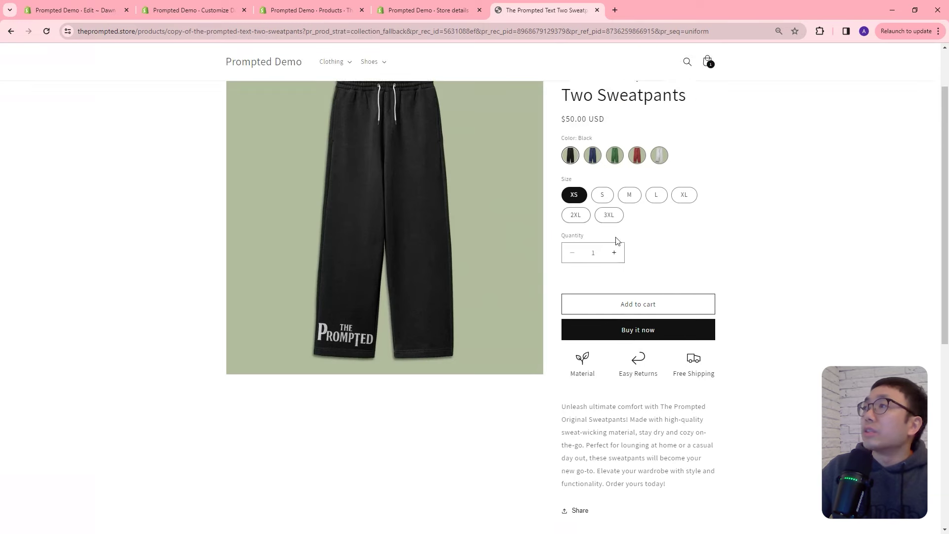
{"action": "scroll", "coordinate": [618, 241], "scroll_direction": "up", "scroll_amount": 2}
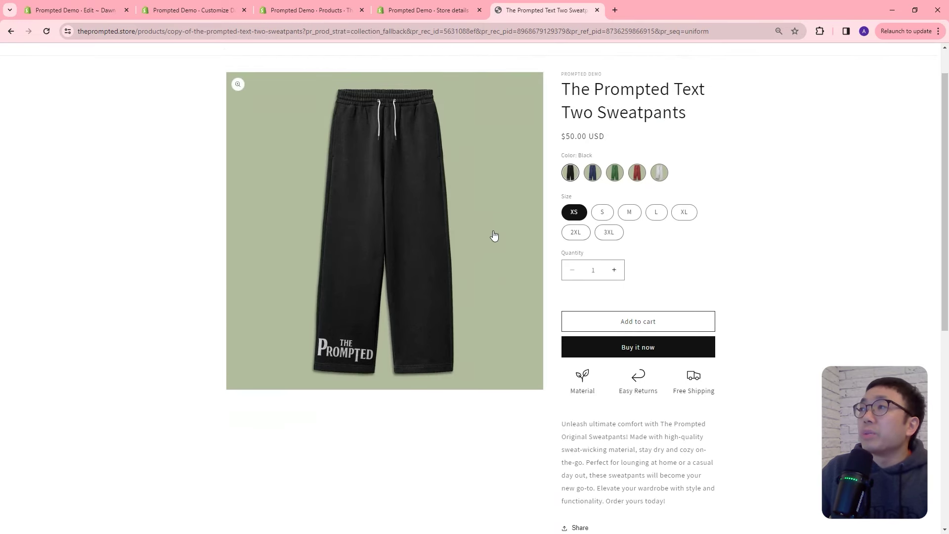
{"action": "scroll", "coordinate": [495, 236], "scroll_direction": "down", "scroll_amount": 2}
Search the admin's products for "sweatpants" and open The Prompted Text Two Sweatpants
{"action": "left_click", "coordinate": [314, 19]}
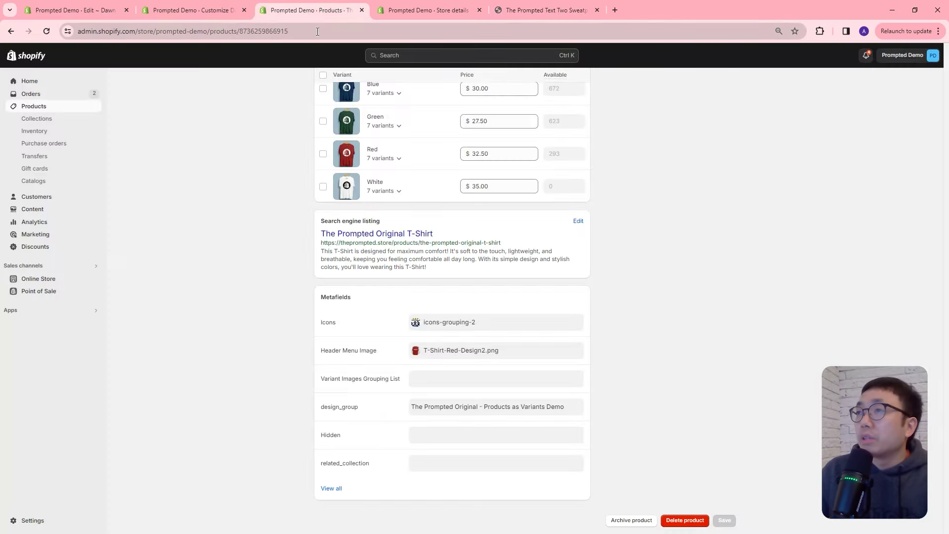
{"action": "left_click", "coordinate": [84, 125]}
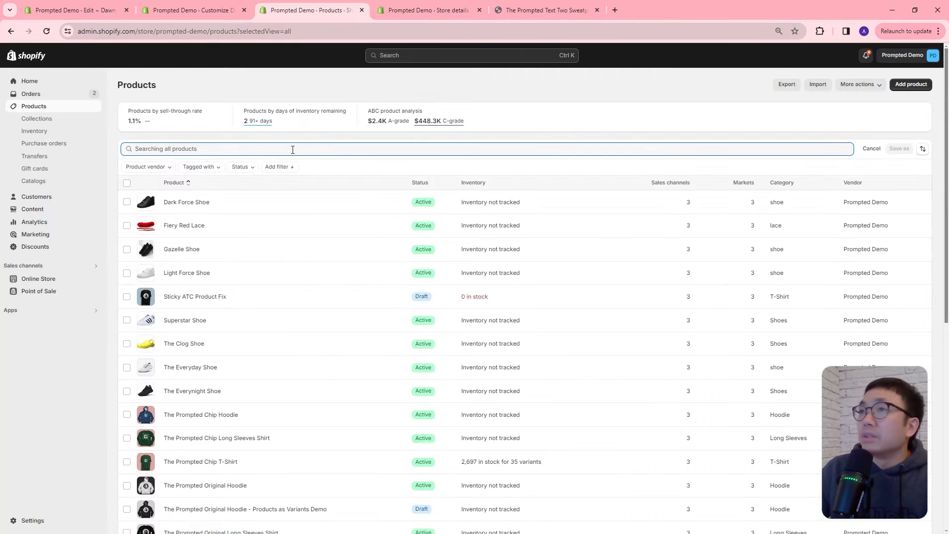
{"action": "type", "text": "sweatpants"}
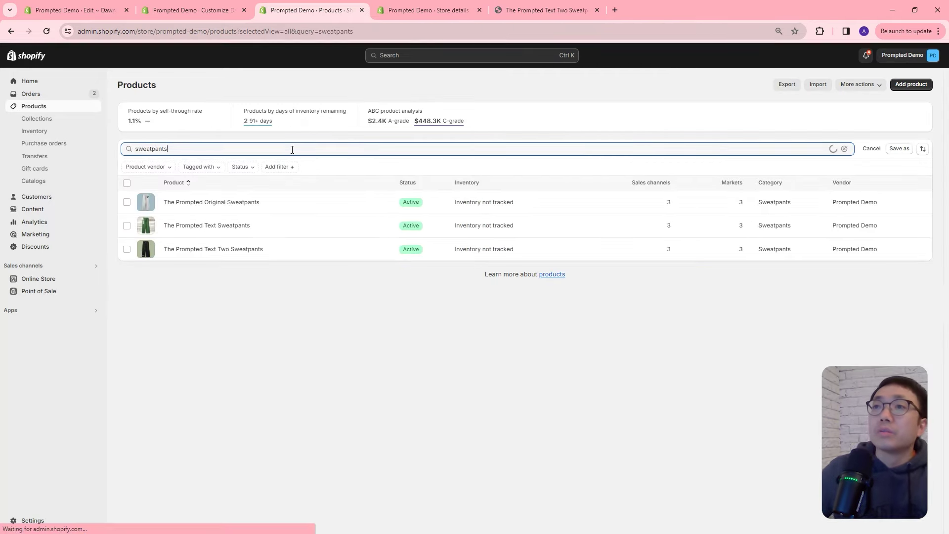
{"action": "left_click", "coordinate": [249, 260]}
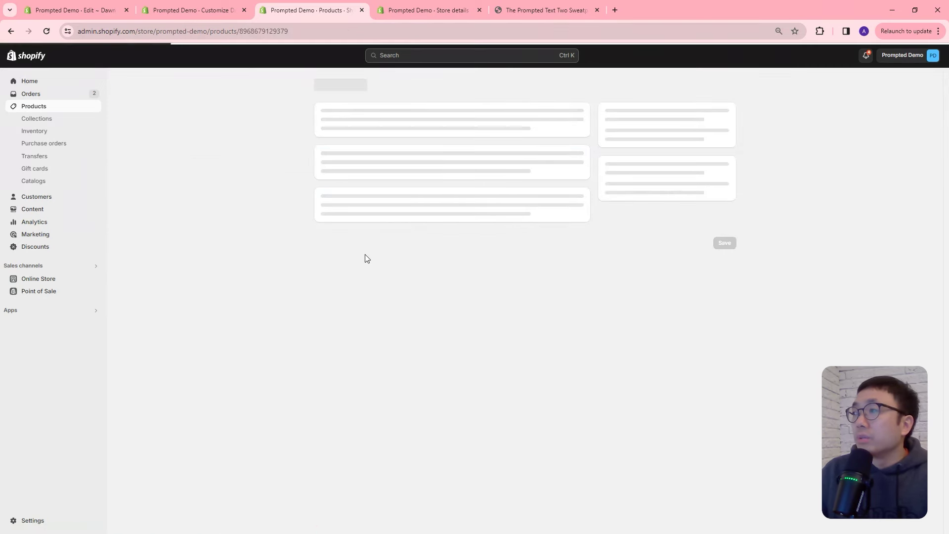
Start a new Icon With Text metaobject entry and name it icons-grouping-3
{"action": "left_click", "coordinate": [445, 10]}
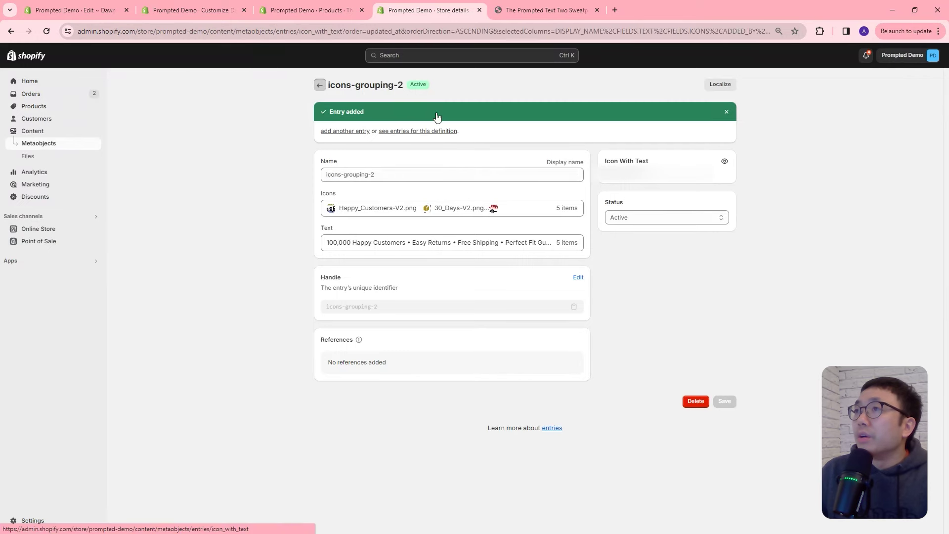
{"action": "left_click", "coordinate": [435, 113]}
{"action": "left_click", "coordinate": [871, 111]}
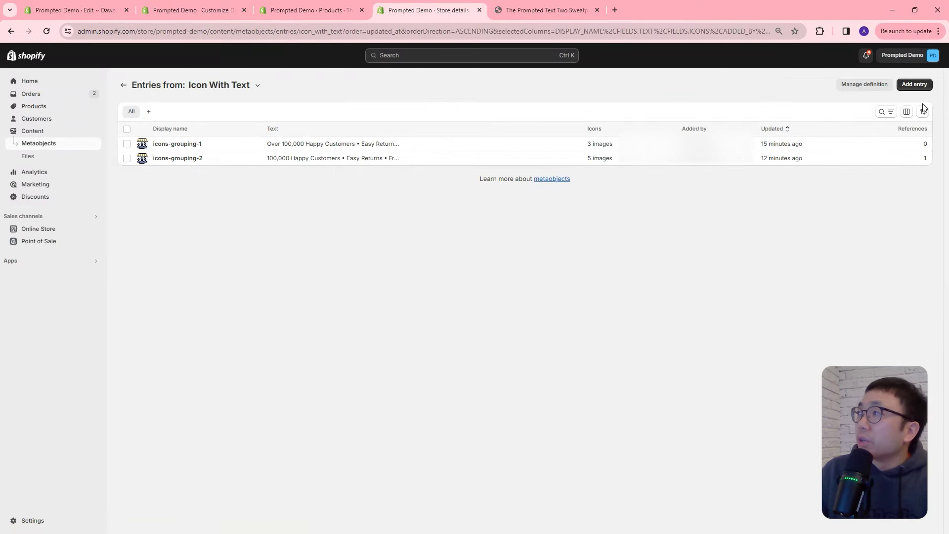
{"action": "left_click", "coordinate": [914, 85]}
{"action": "left_click", "coordinate": [361, 127]}
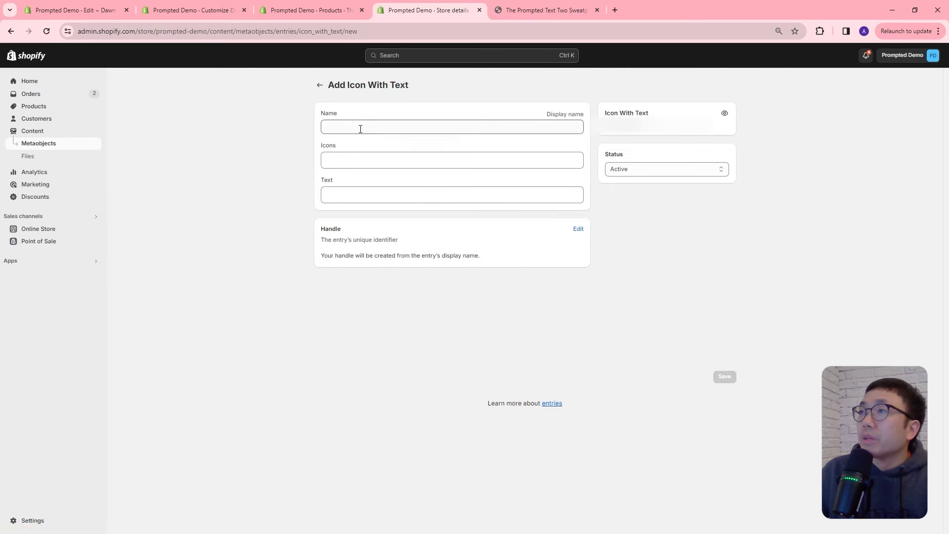
{"action": "type", "text": "icons-gorup"}
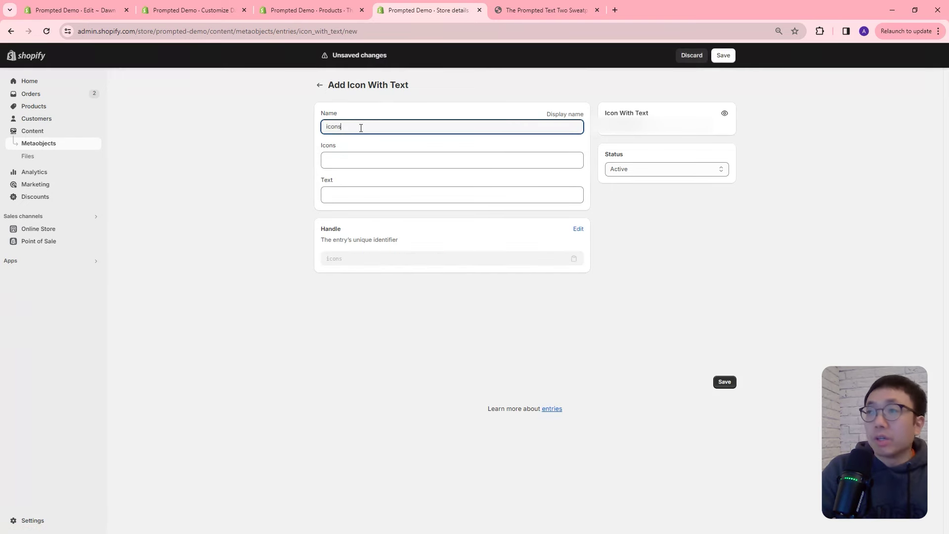
{"action": "key", "text": "BackSpace"}
{"action": "key", "text": "BackSpace"}
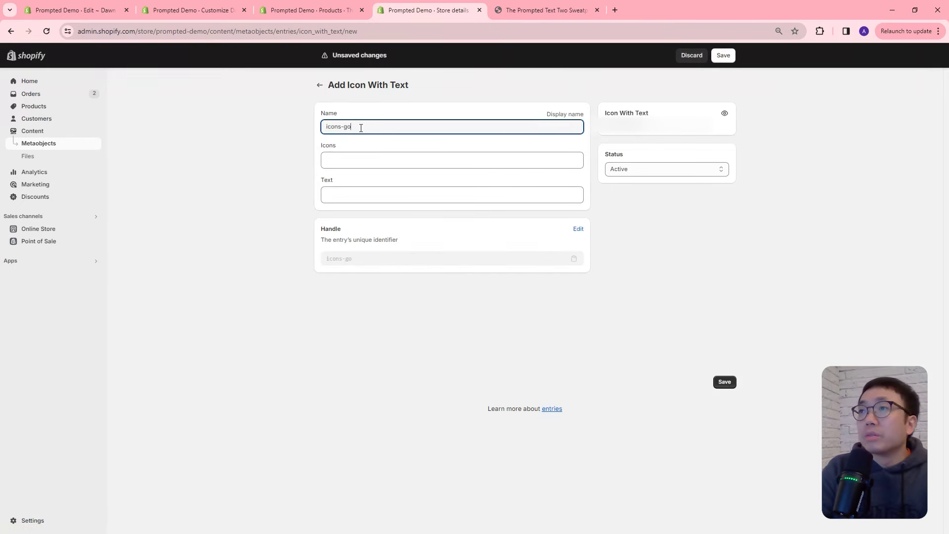
{"action": "type", "text": "uping-3"}
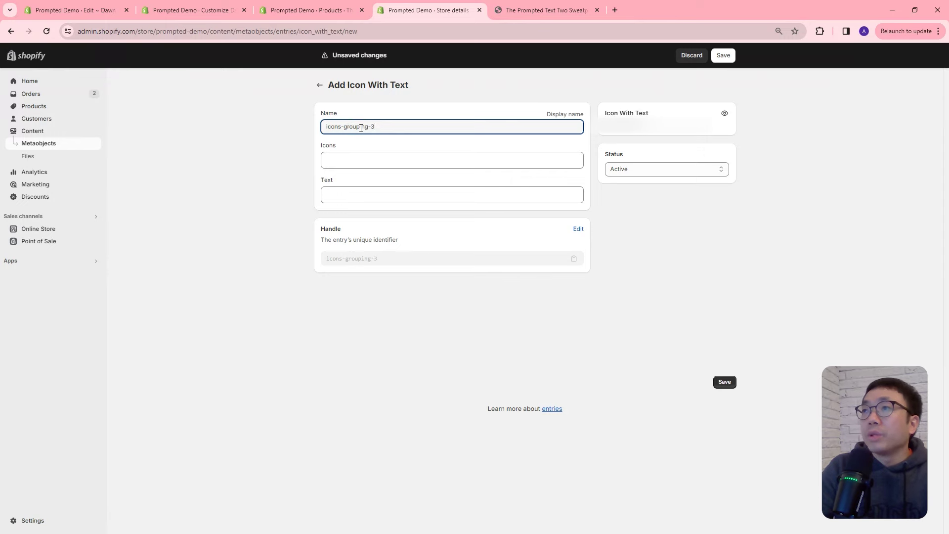
Add the Happy Customers, 30_Days-V2, Free_Shipping-V2, Perfect_Fit-V2 and Made In Canada images, in that order, to the entry's Icons field
{"action": "left_click", "coordinate": [354, 163]}
{"action": "left_click", "coordinate": [392, 161]}
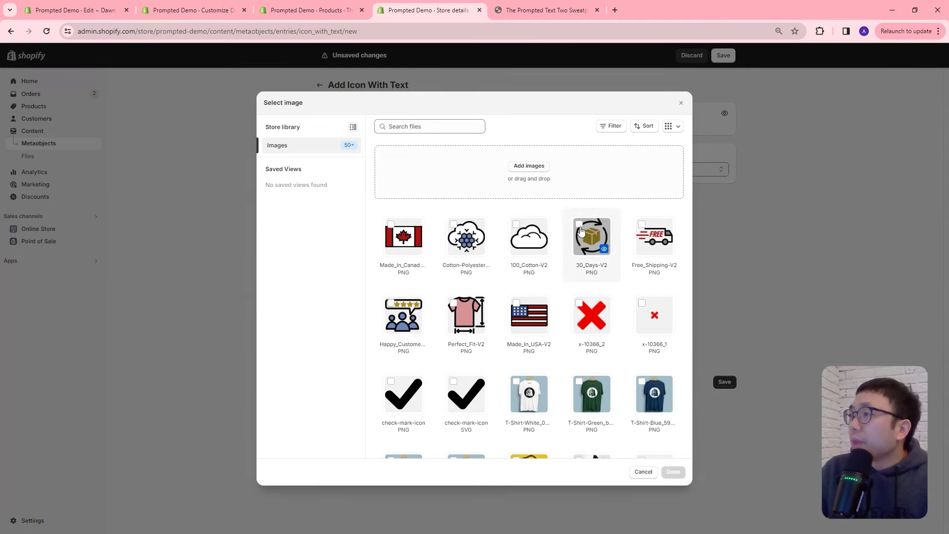
{"action": "left_click", "coordinate": [401, 306]}
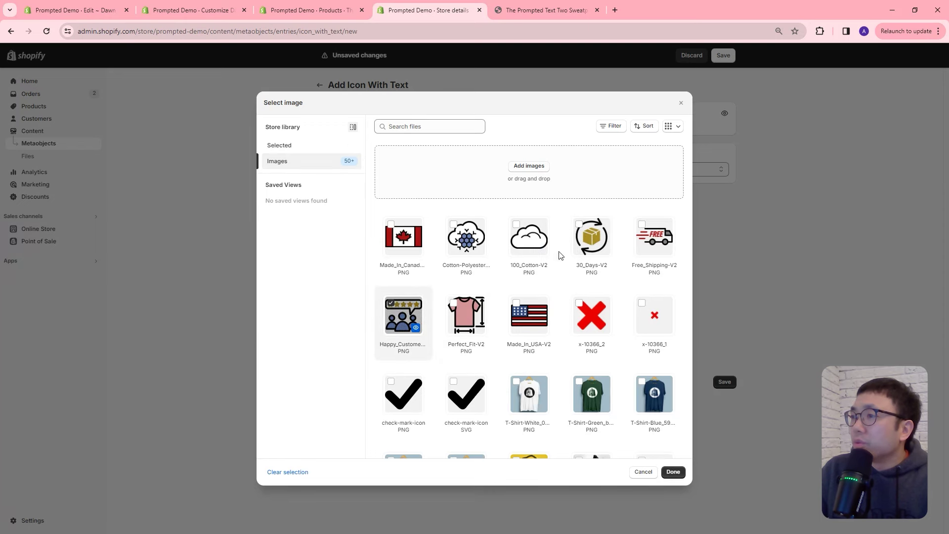
{"action": "left_click", "coordinate": [582, 228]}
{"action": "left_click", "coordinate": [645, 228]}
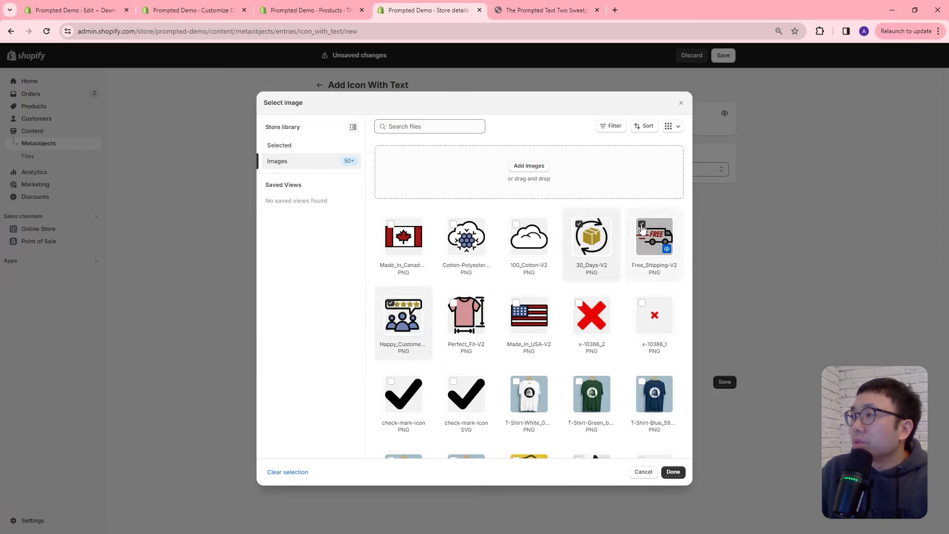
{"action": "left_click", "coordinate": [455, 303]}
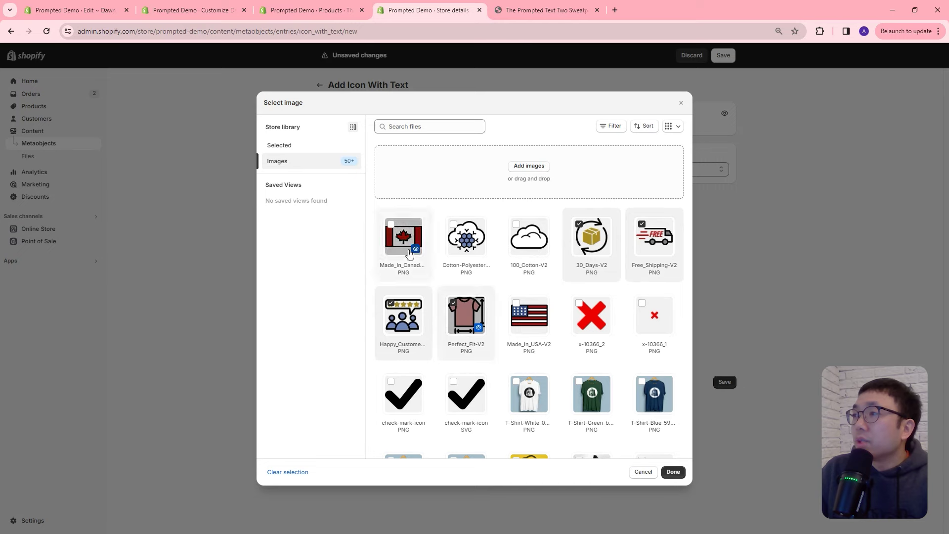
{"action": "left_click", "coordinate": [393, 226]}
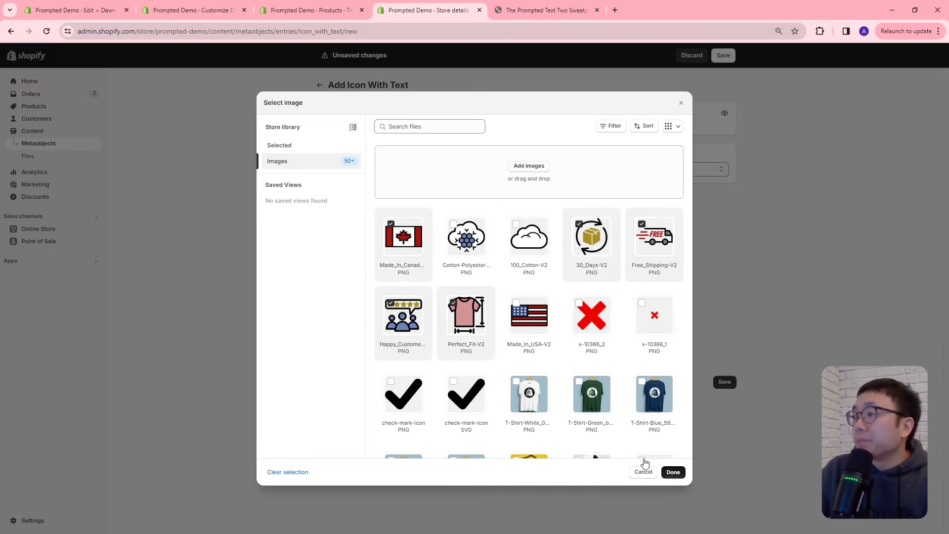
{"action": "left_click", "coordinate": [673, 472]}
Enter "100,000 Happy Customers", "Easy Returns" and "Free Shipping" as the first three items of the entry's Text list
{"action": "left_click", "coordinate": [359, 196]}
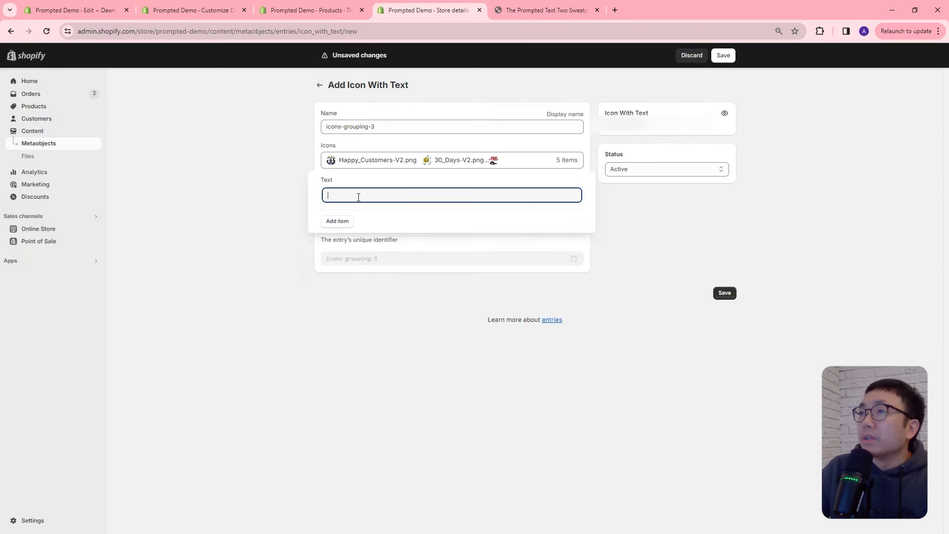
{"action": "type", "text": "100,000 Happy"}
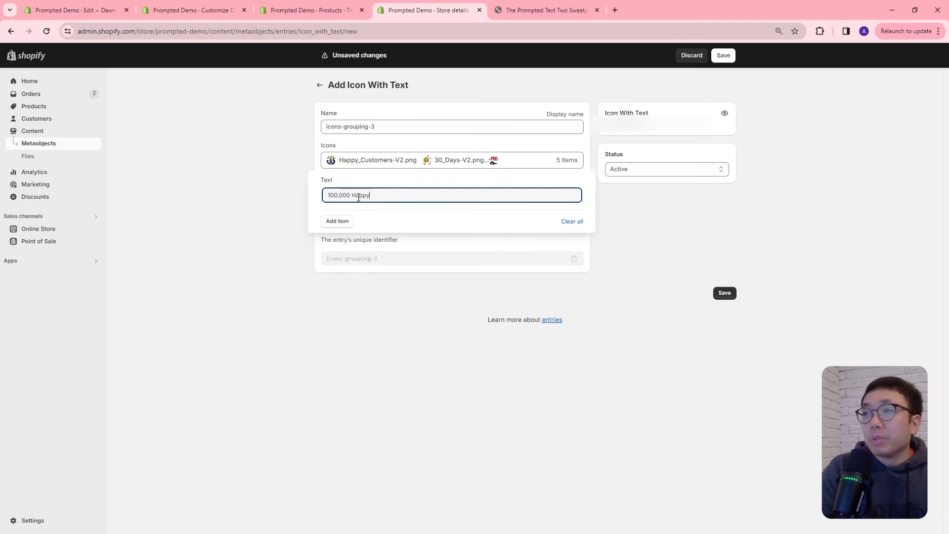
{"action": "type", "text": " Customers"}
{"action": "left_click", "coordinate": [335, 223]}
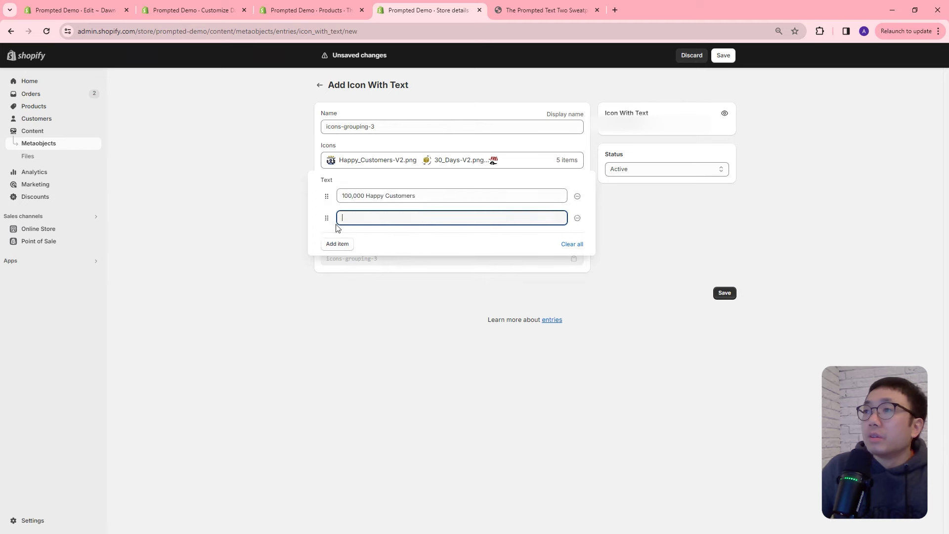
{"action": "type", "text": "Easy Returns"}
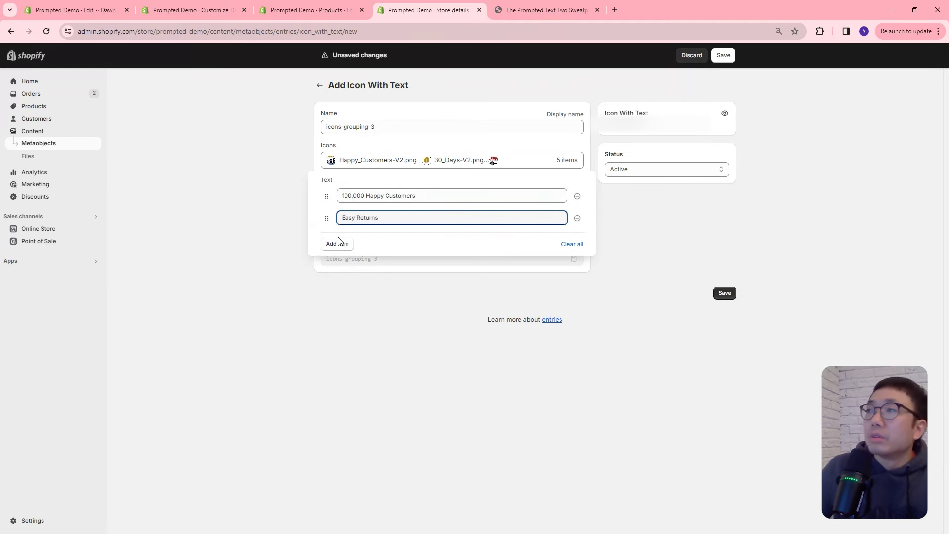
{"action": "left_click", "coordinate": [337, 244]}
{"action": "type", "text": "F"}
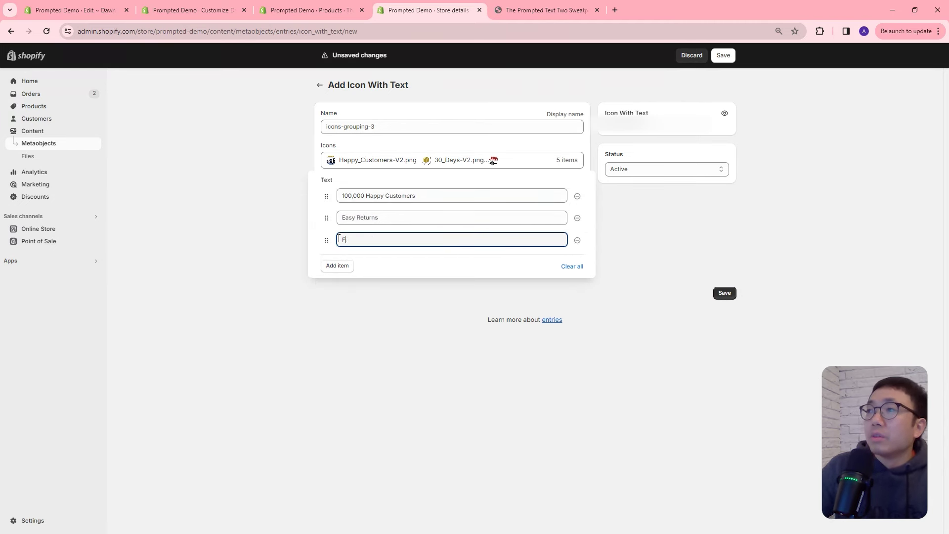
{"action": "type", "text": "ree Shipping"}
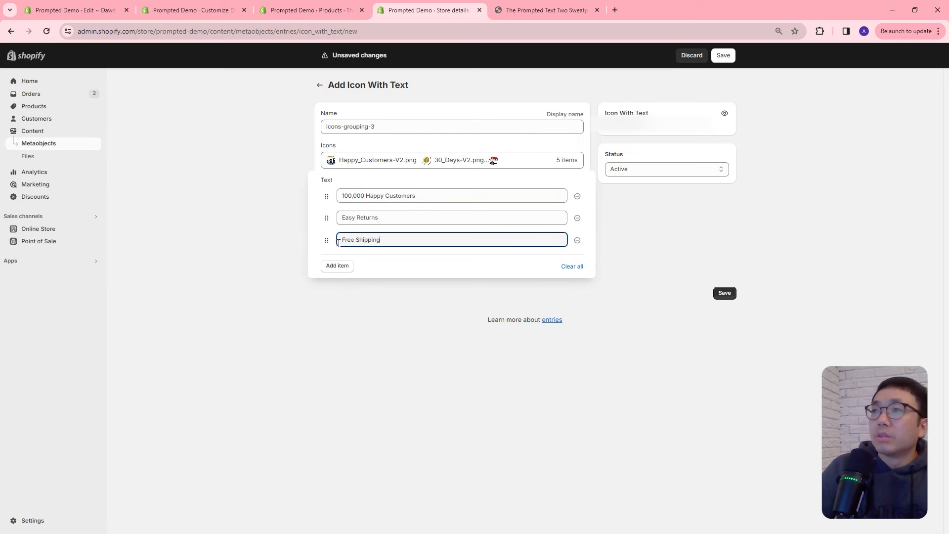
Add "Perfect Fit Guarantee" and "Made In Canada" to the Text list and save the icons-grouping-3 entry
{"action": "left_click", "coordinate": [337, 266]}
{"action": "type", "text": "Per"}
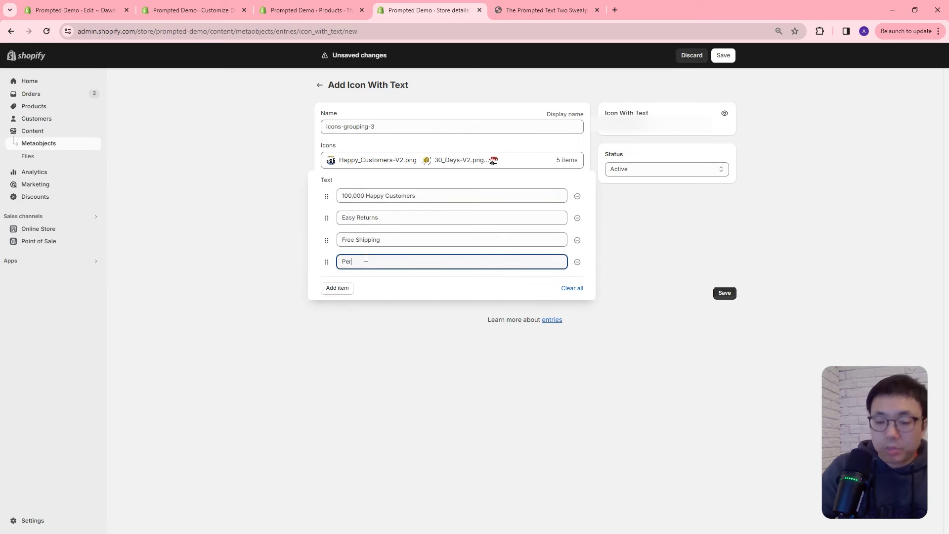
{"action": "type", "text": "fect Fit Guar"}
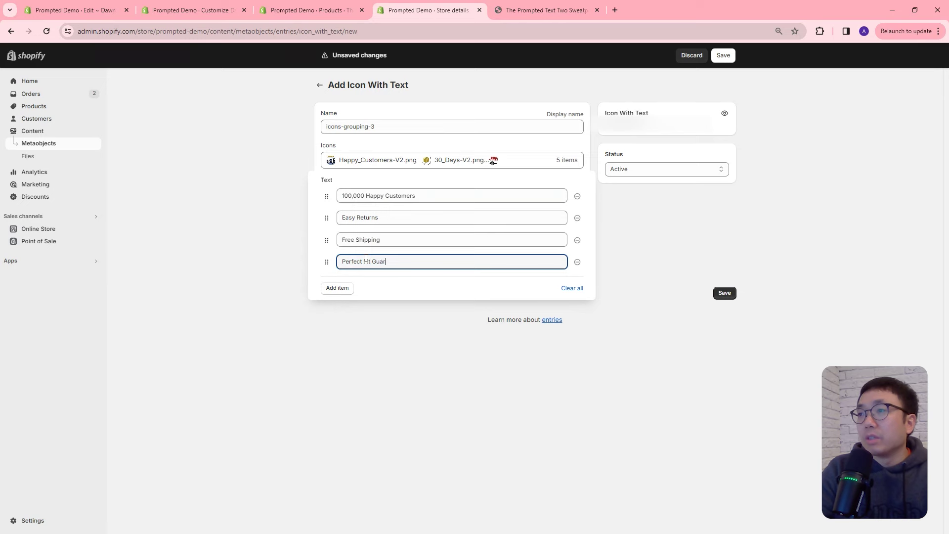
{"action": "type", "text": "antee"}
{"action": "left_click", "coordinate": [344, 289]}
{"action": "type", "text": "Made In Canada"}
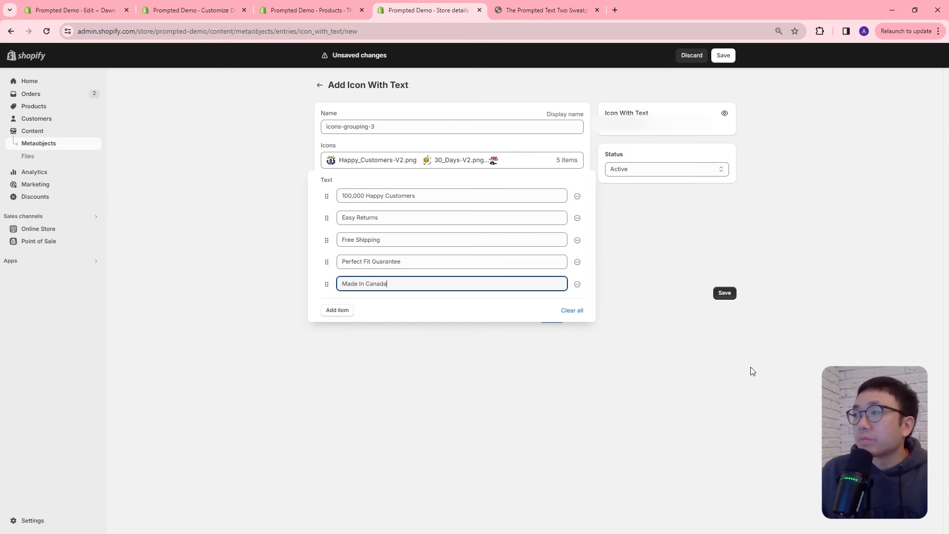
{"action": "left_click", "coordinate": [724, 294]}
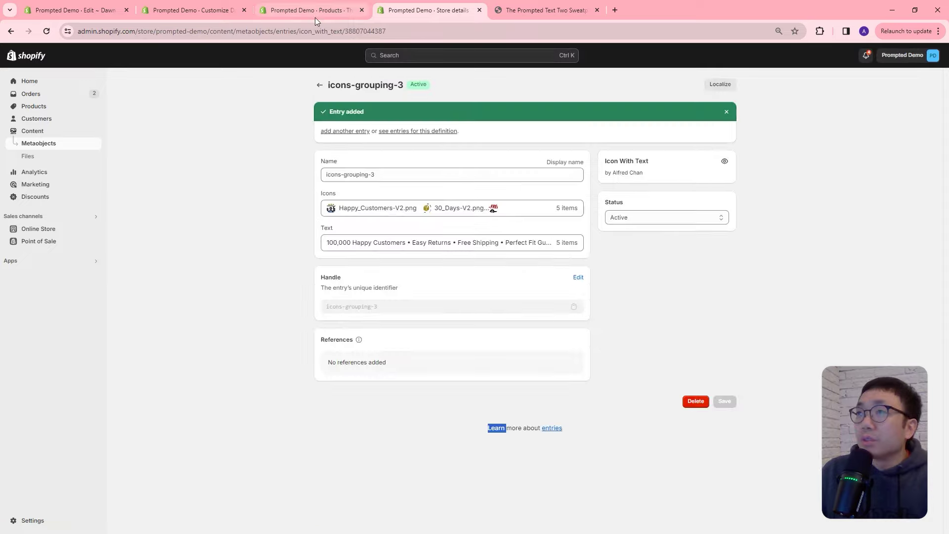
Assign the icons-grouping-3 entry to the Icons metafield of The Prompted Text Two Sweatpants product and save the product
{"action": "left_click", "coordinate": [316, 17]}
{"action": "scroll", "coordinate": [426, 274], "scroll_direction": "down", "scroll_amount": 9}
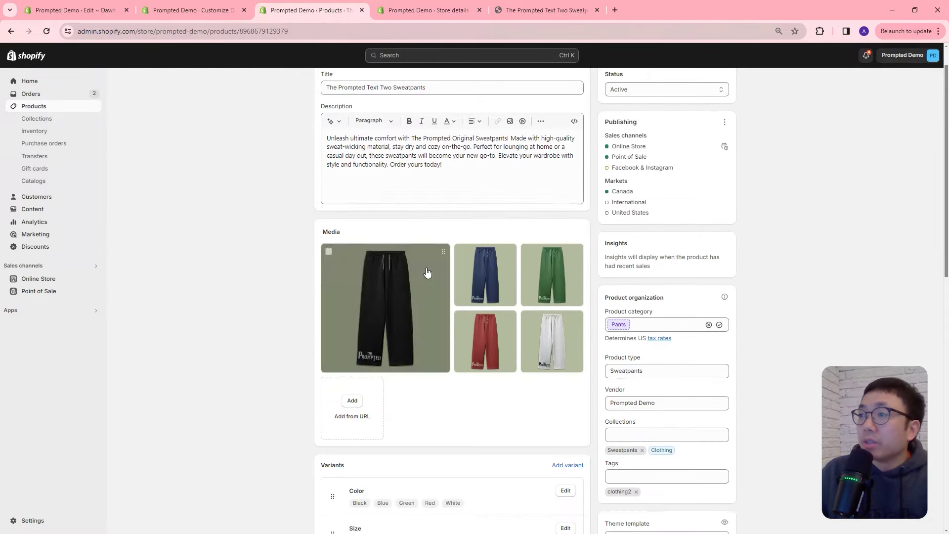
{"action": "scroll", "coordinate": [426, 266], "scroll_direction": "down", "scroll_amount": 3}
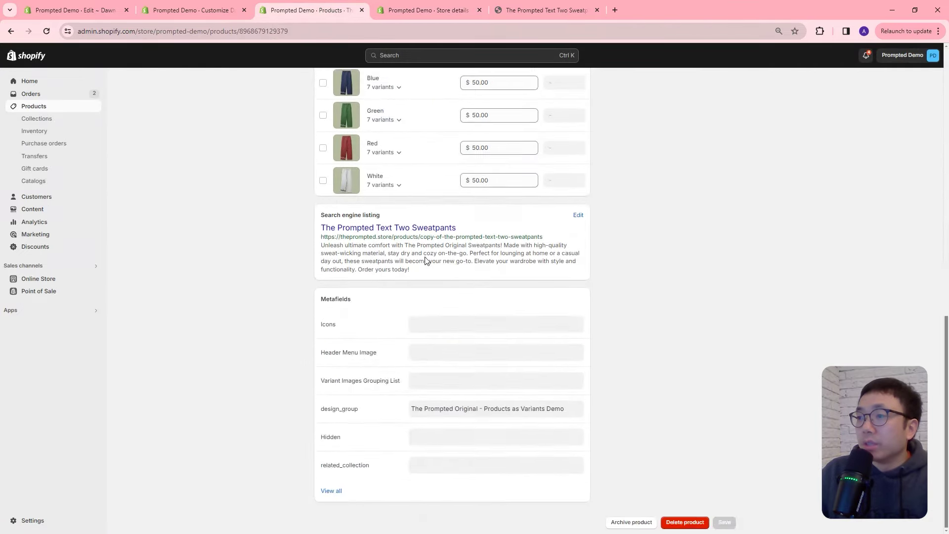
{"action": "left_click", "coordinate": [426, 337]}
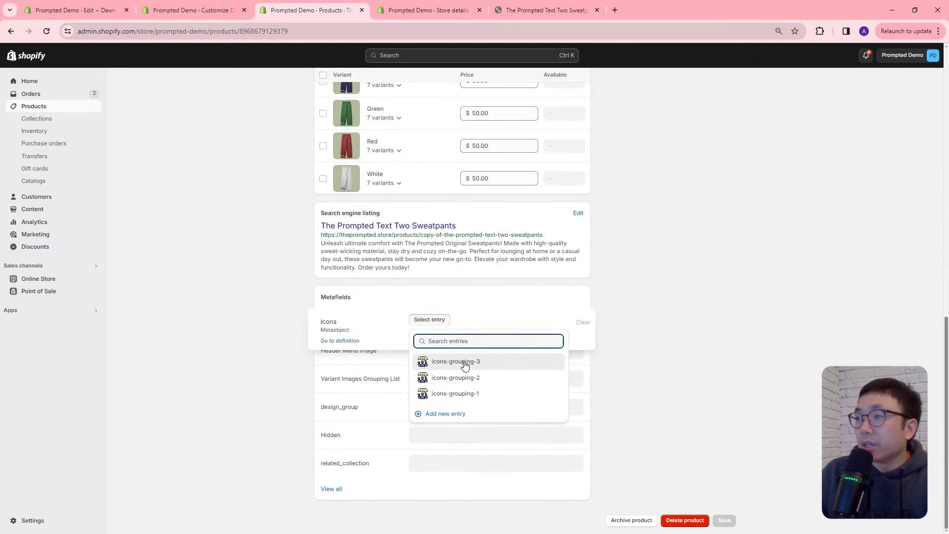
{"action": "left_click", "coordinate": [465, 361]}
{"action": "left_click", "coordinate": [721, 55]}
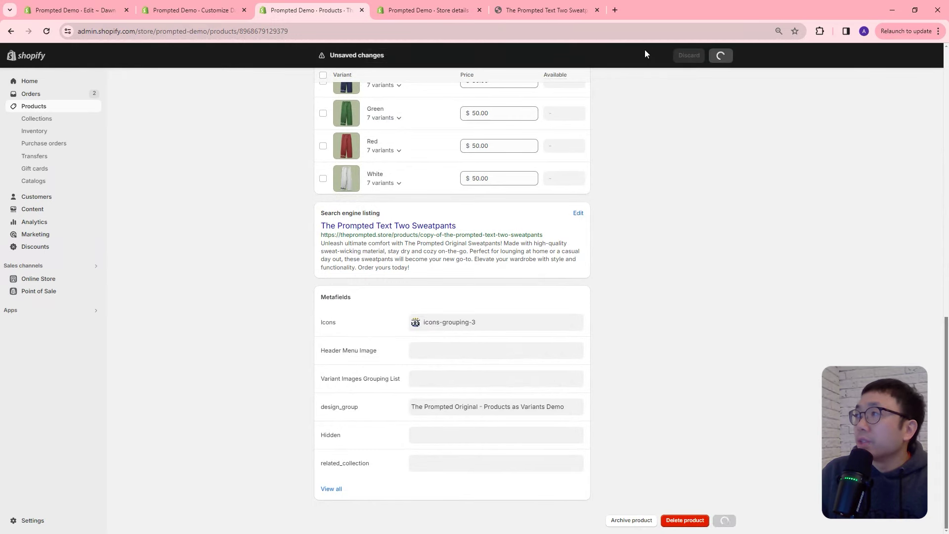
Reload the sweatpants' storefront page and check the icons below the buy buttons and in the section below the product
{"action": "left_click", "coordinate": [544, 10]}
{"action": "left_click", "coordinate": [45, 33]}
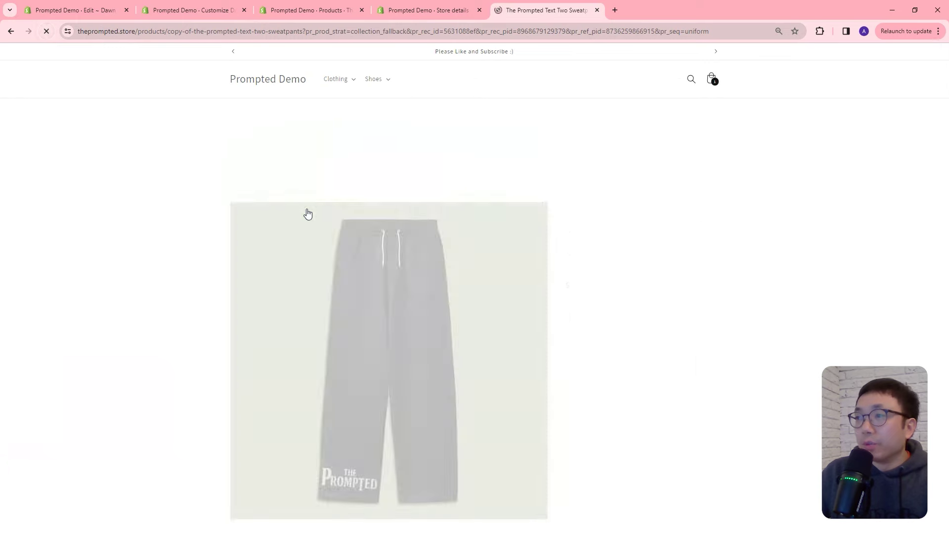
{"action": "scroll", "coordinate": [687, 283], "scroll_direction": "down", "scroll_amount": 3}
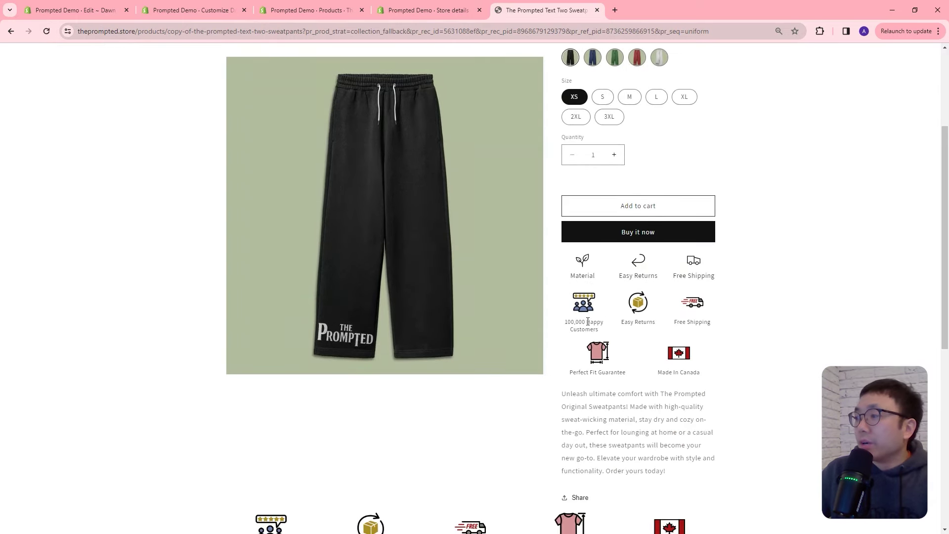
{"action": "scroll", "coordinate": [614, 307], "scroll_direction": "down", "scroll_amount": 3}
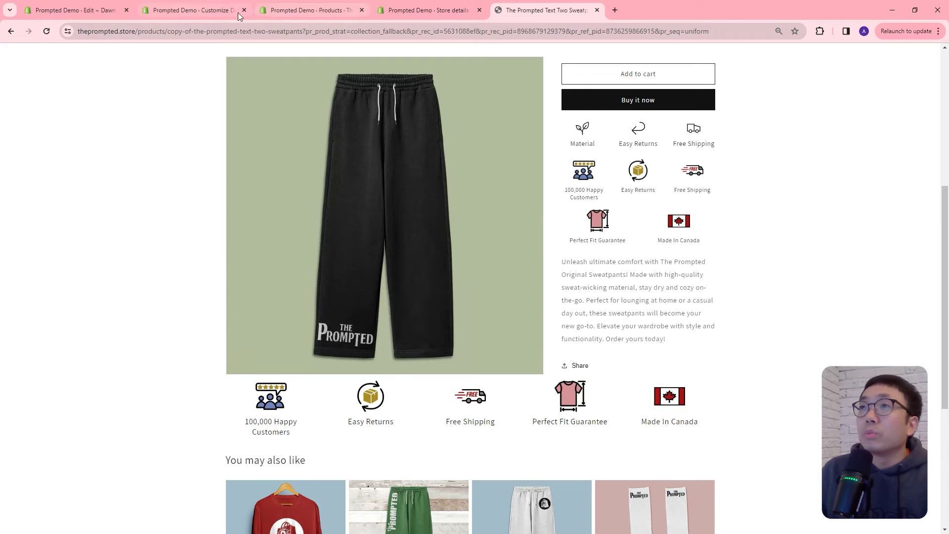
In the theme editor, set the Metaobject Entry Name of the Icon with Text Custom section below the product information to icons-grouping-2
{"action": "left_click", "coordinate": [187, 9]}
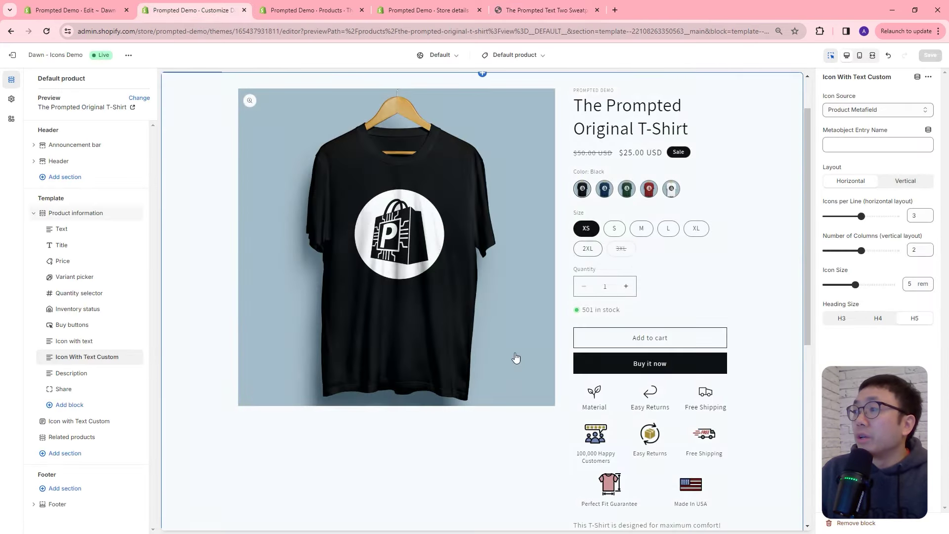
{"action": "scroll", "coordinate": [493, 347], "scroll_direction": "down", "scroll_amount": 3}
{"action": "scroll", "coordinate": [493, 348], "scroll_direction": "down", "scroll_amount": 3}
{"action": "left_click", "coordinate": [742, 381]}
{"action": "left_click", "coordinate": [853, 145]}
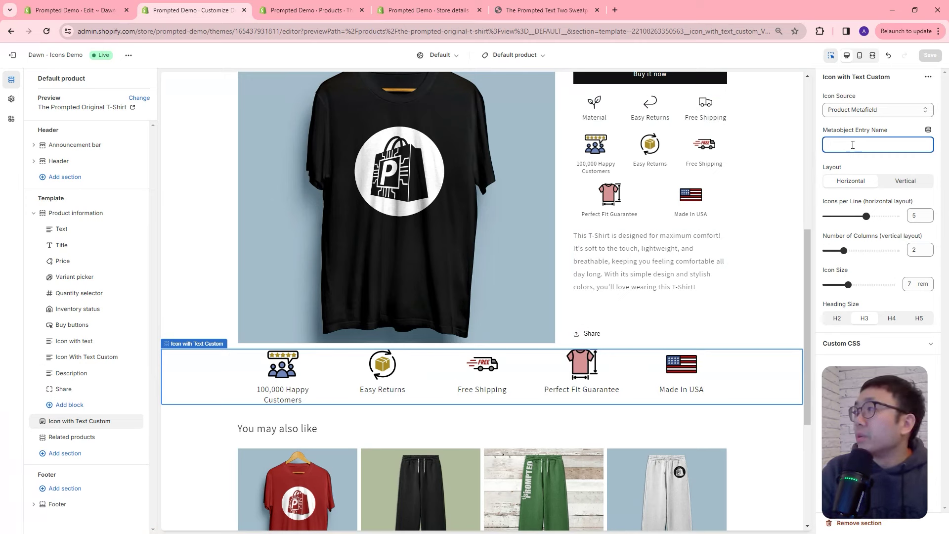
{"action": "type", "text": "icons-"}
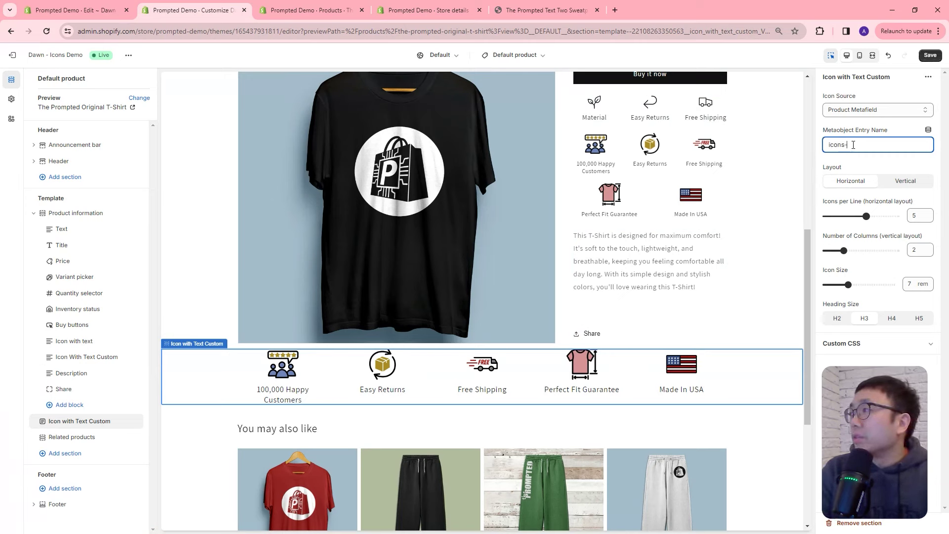
Switch the Icon with Text Custom section's Icon Source to Metaobject Entry and save the theme
{"action": "left_click", "coordinate": [853, 110]}
{"action": "left_click", "coordinate": [853, 121]}
{"action": "left_click", "coordinate": [853, 109]}
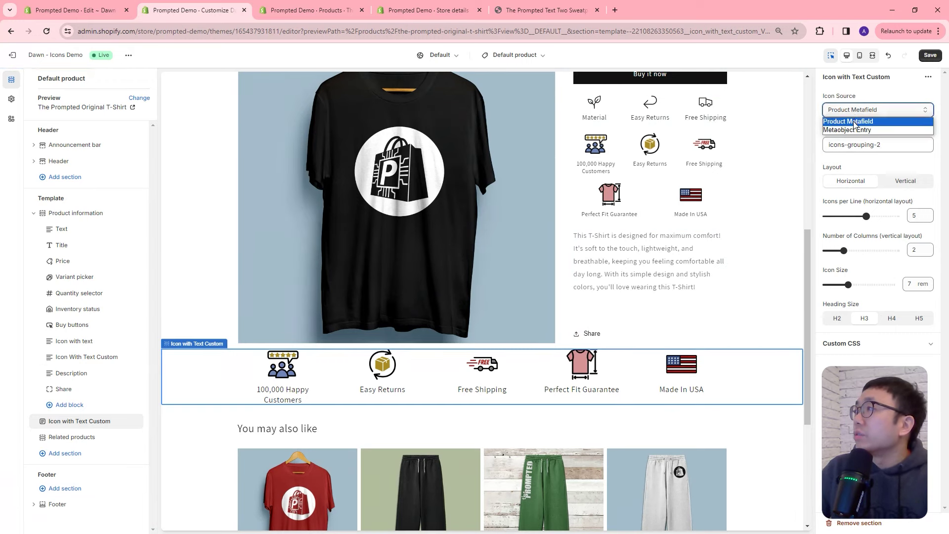
{"action": "left_click", "coordinate": [847, 129]}
{"action": "left_click", "coordinate": [931, 56]}
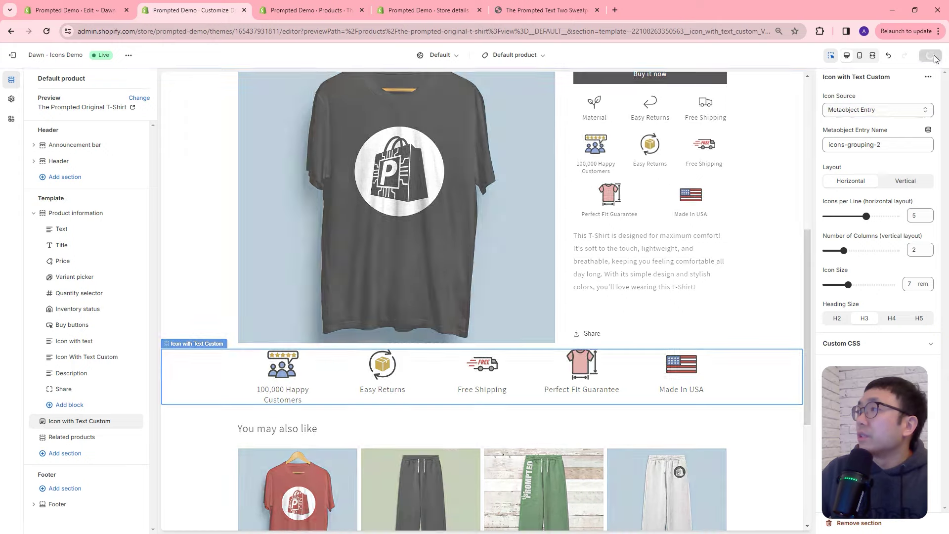
Reload the sweatpants' storefront page and compare its icon section with the list of Icon With Text metaobject entries
{"action": "left_click", "coordinate": [524, 16]}
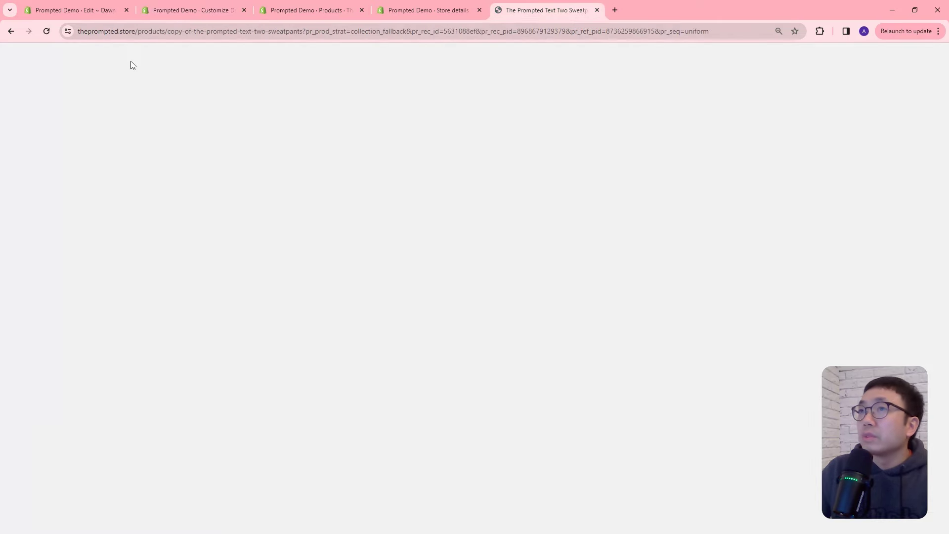
{"action": "left_click", "coordinate": [47, 31]}
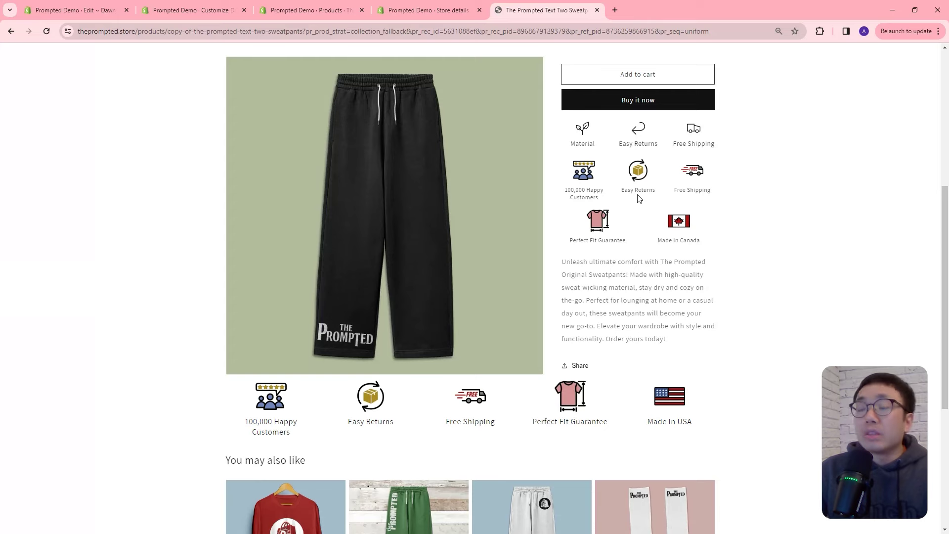
{"action": "left_click", "coordinate": [428, 10]}
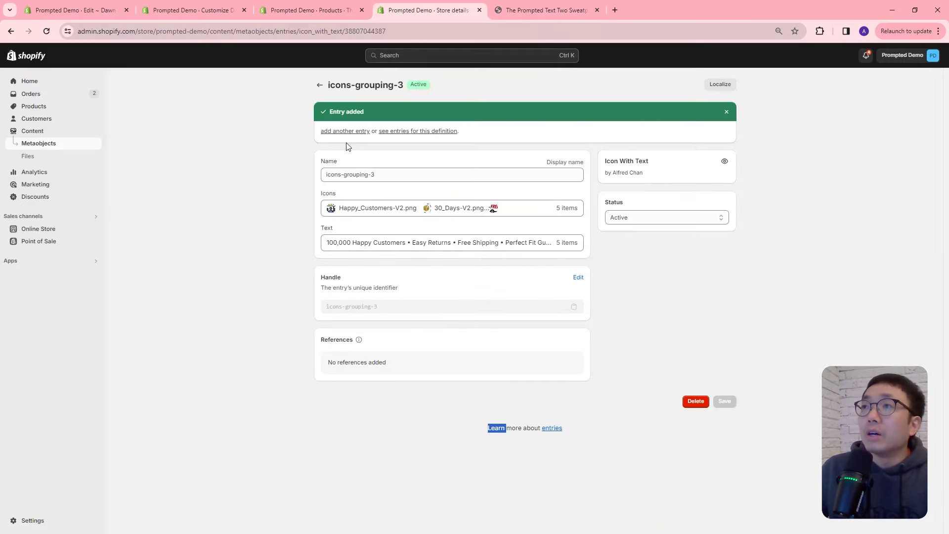
{"action": "left_click", "coordinate": [319, 86]}
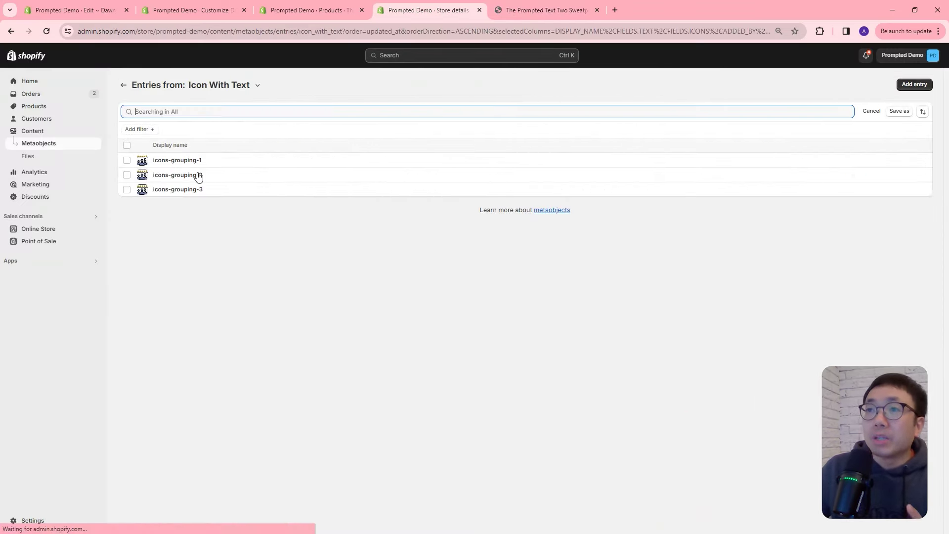
{"action": "left_click", "coordinate": [518, 17]}
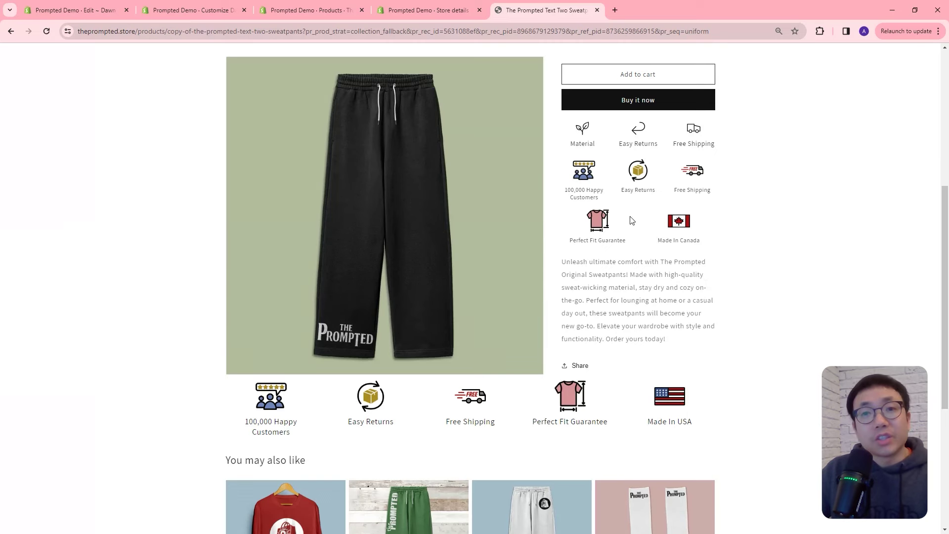
{"action": "left_click_drag", "start_coordinate": [706, 418], "coordinate": [291, 408]}
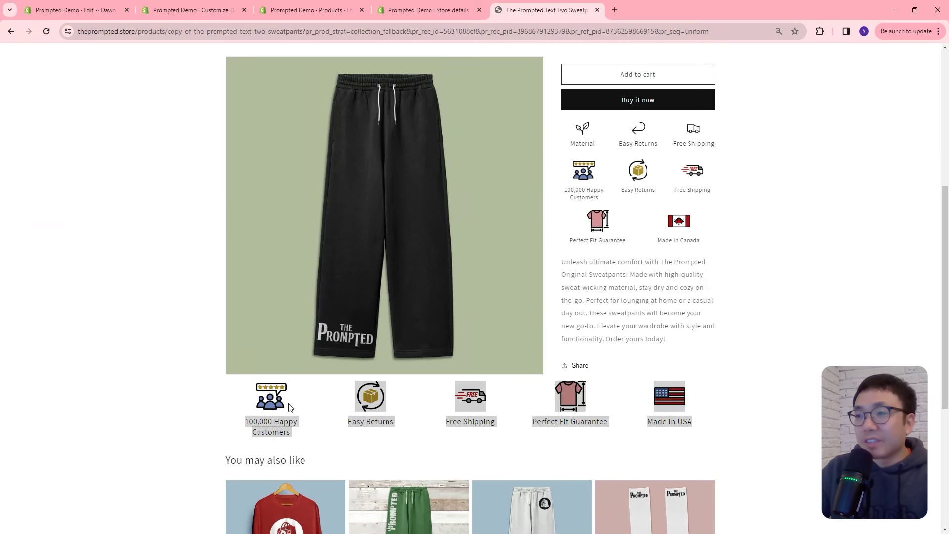
Open the store's Clothing navigation to look for another product page
{"action": "scroll", "coordinate": [377, 254], "scroll_direction": "up", "scroll_amount": 4}
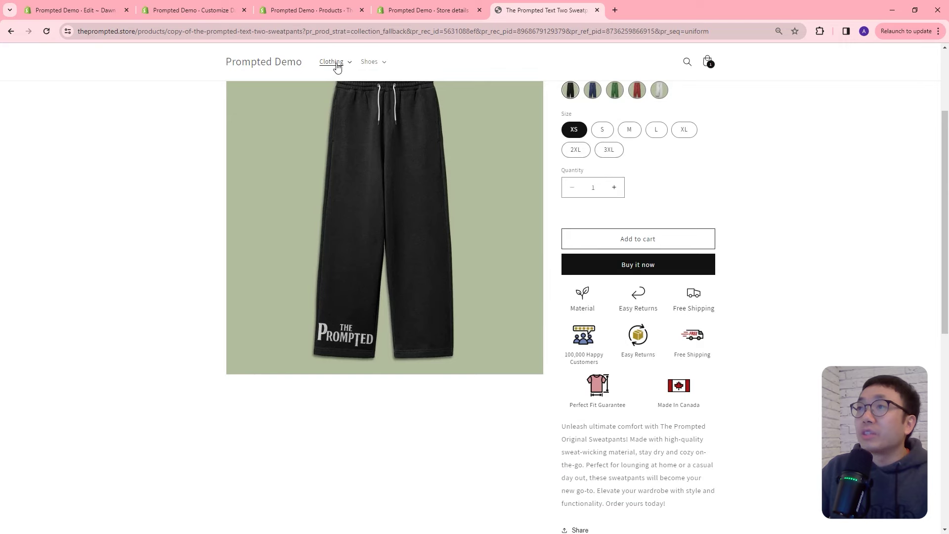
{"action": "left_click", "coordinate": [336, 67]}
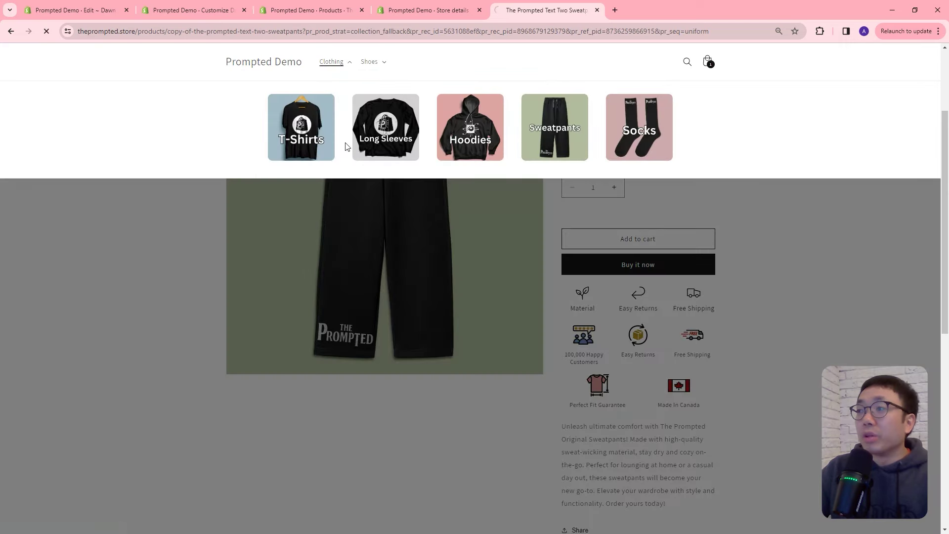